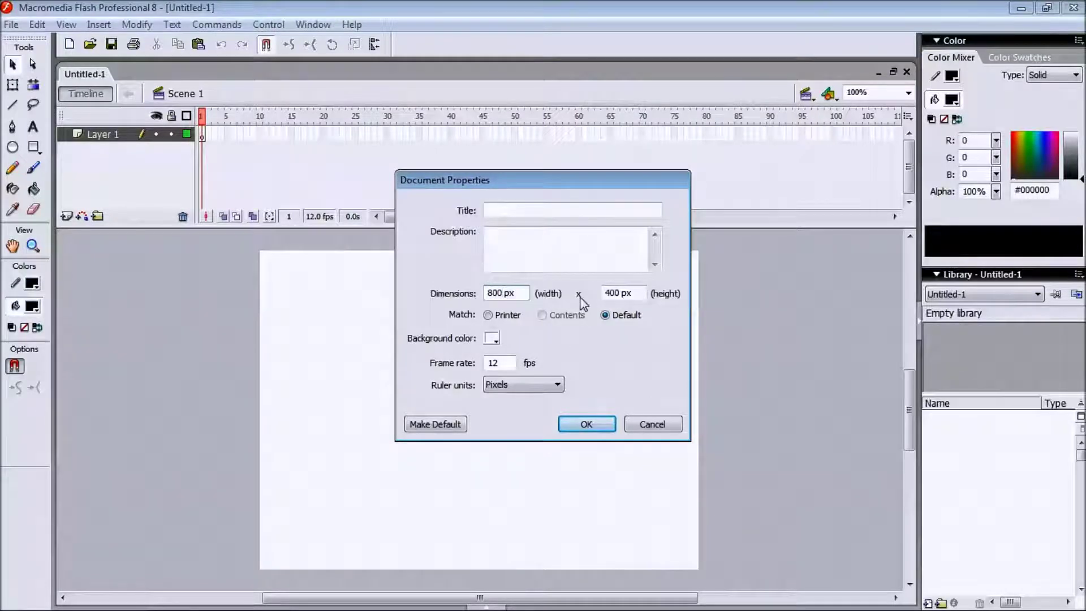
Set the document height to 600 px and apply the document properties.
drag(604, 293, 611, 293)
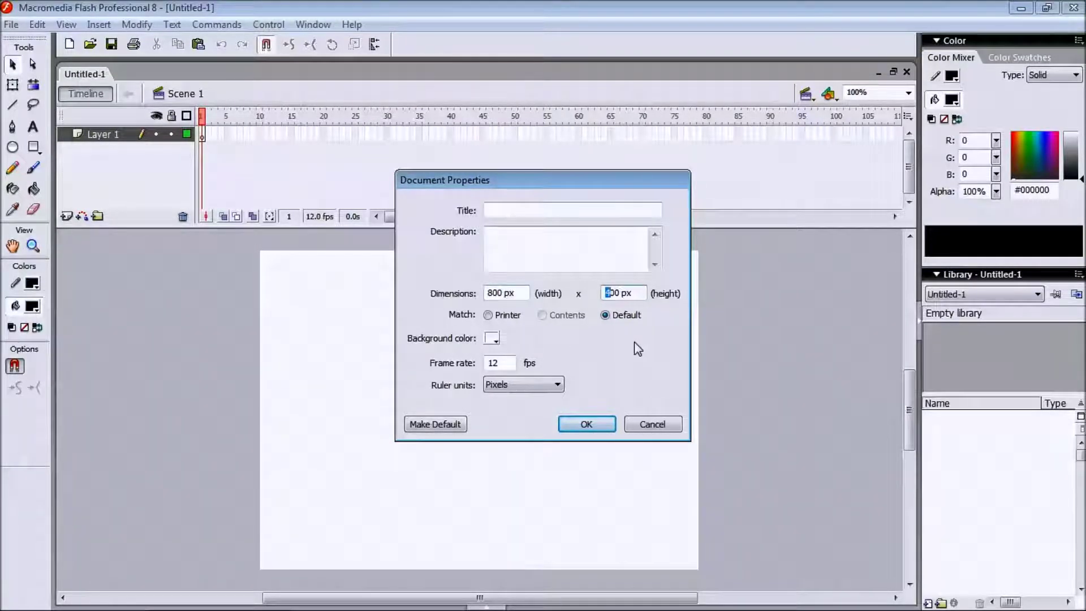
text(6)
click(586, 424)
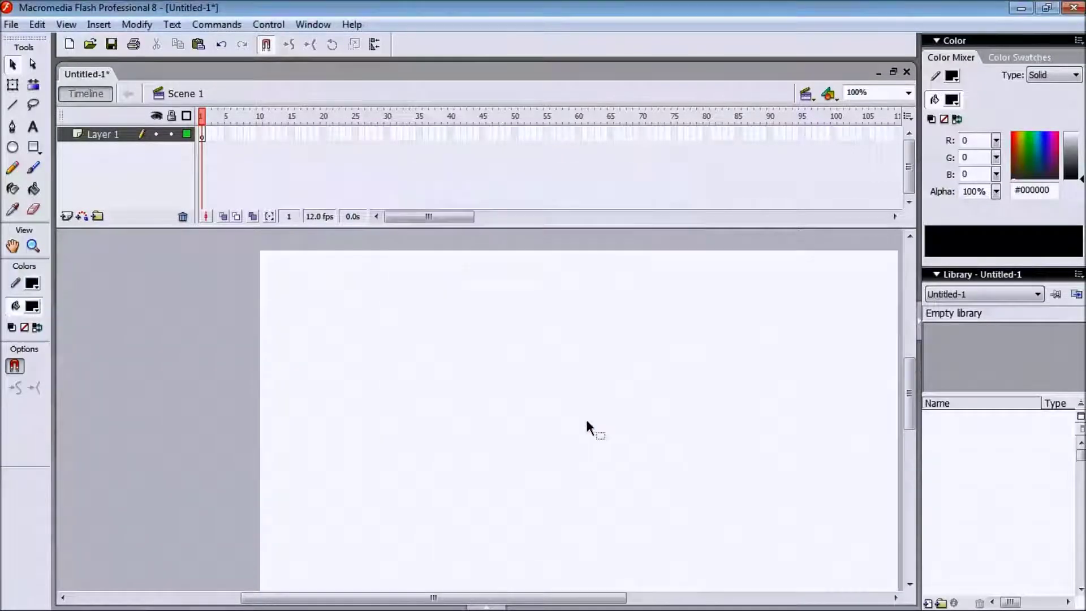
Change the document's background color to turquoise green.
drag(908, 402, 914, 447)
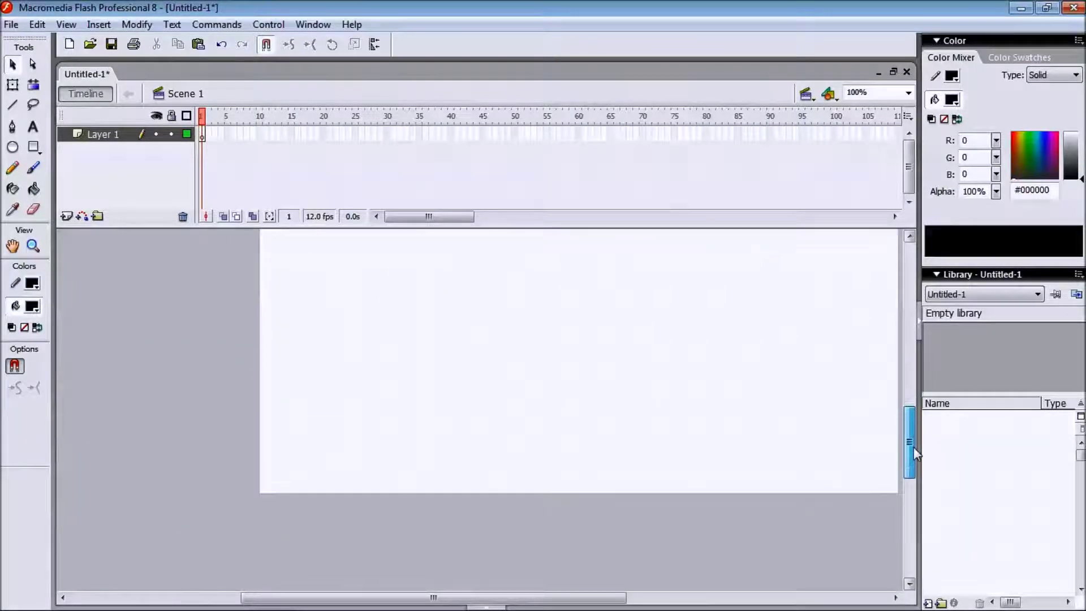
drag(556, 603, 618, 604)
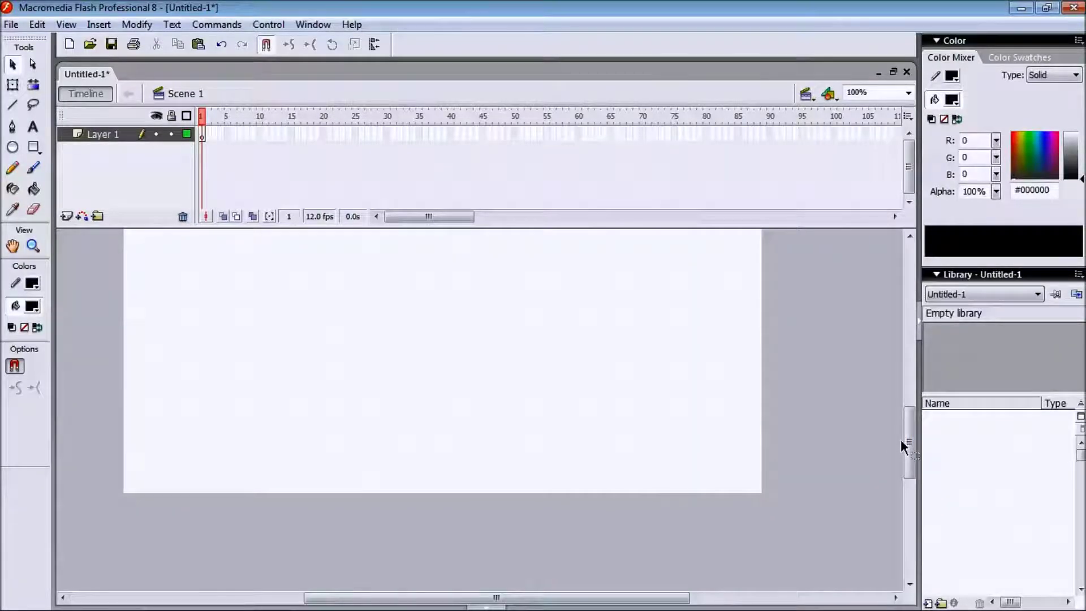
drag(911, 435, 907, 417)
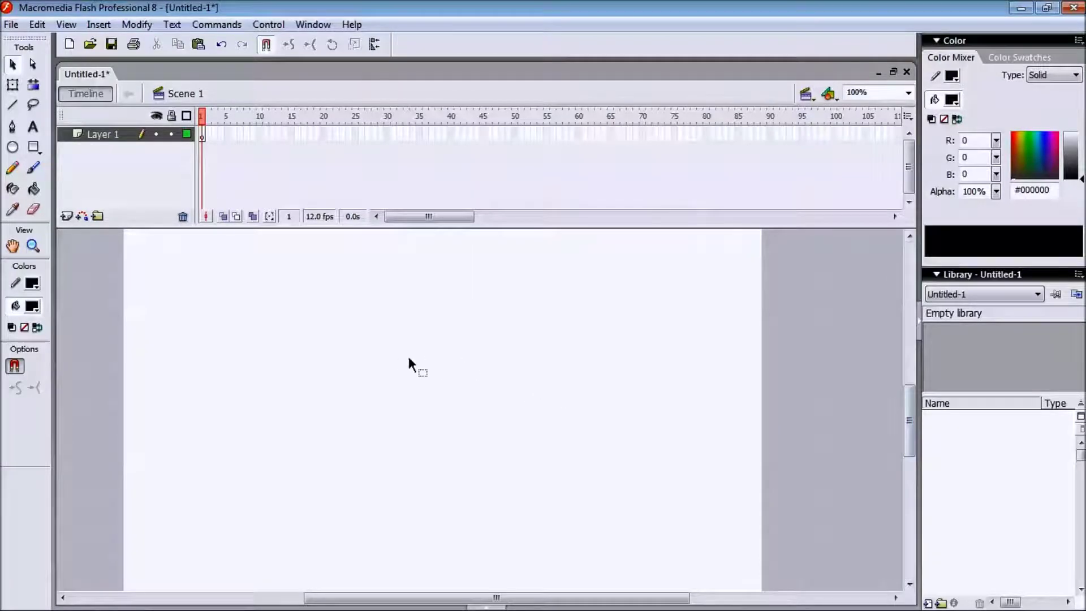
right_click(382, 334)
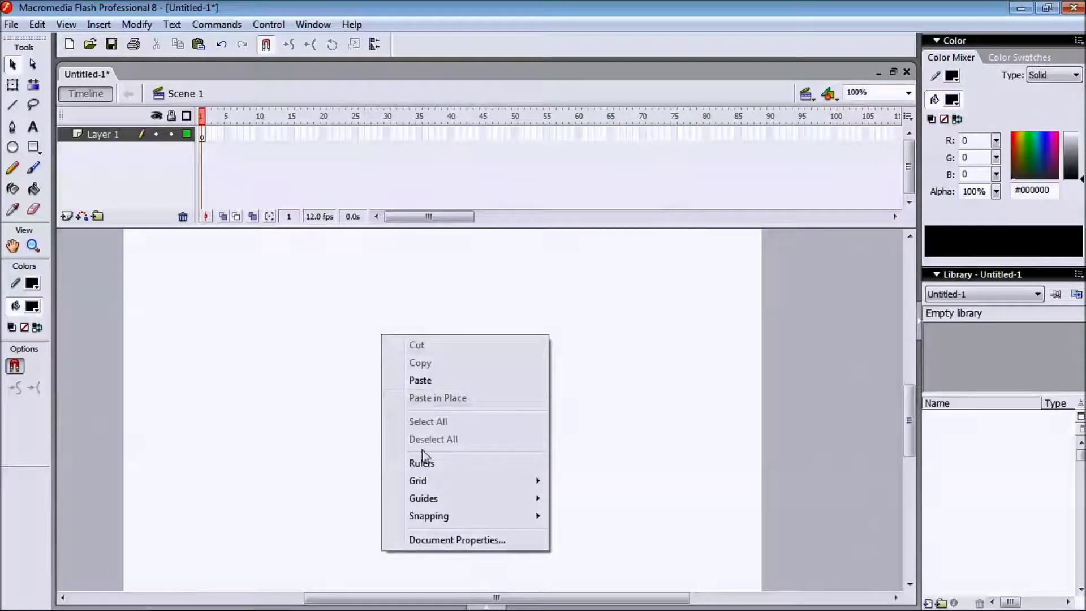
click(468, 534)
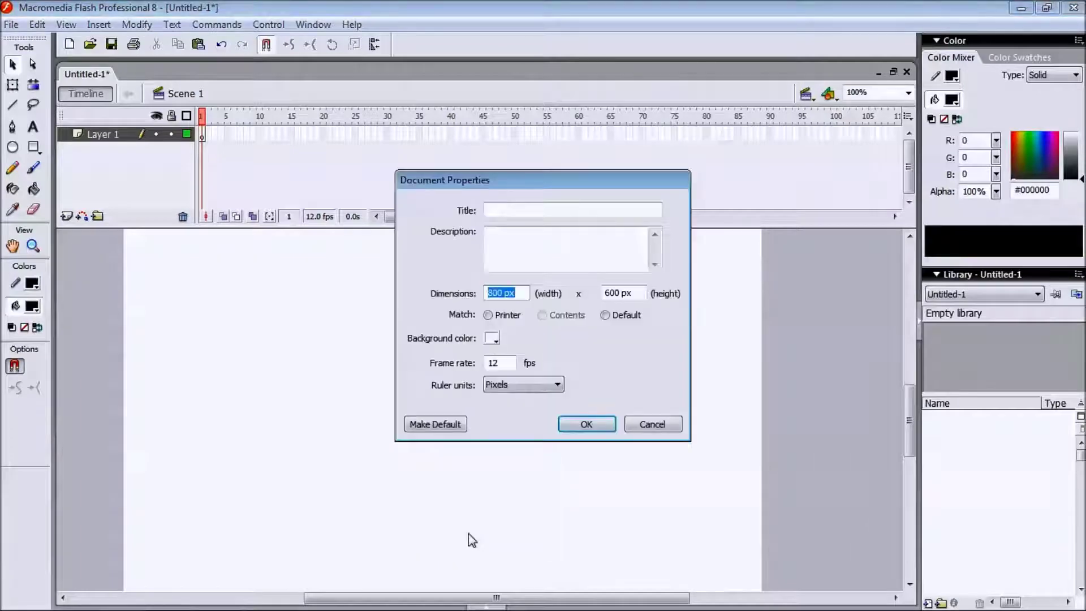
click(495, 339)
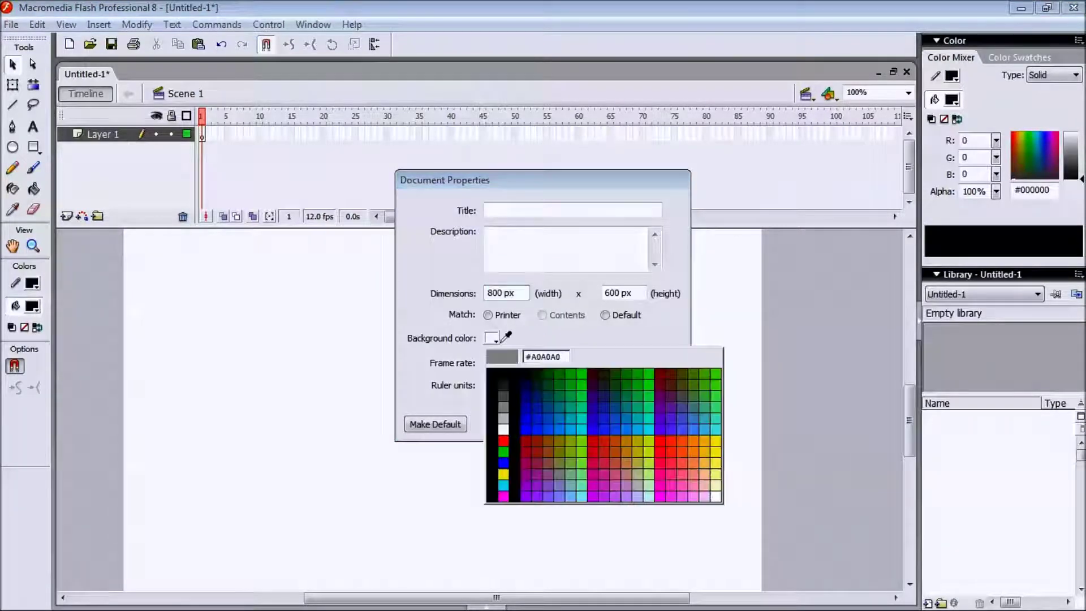
click(648, 410)
click(598, 423)
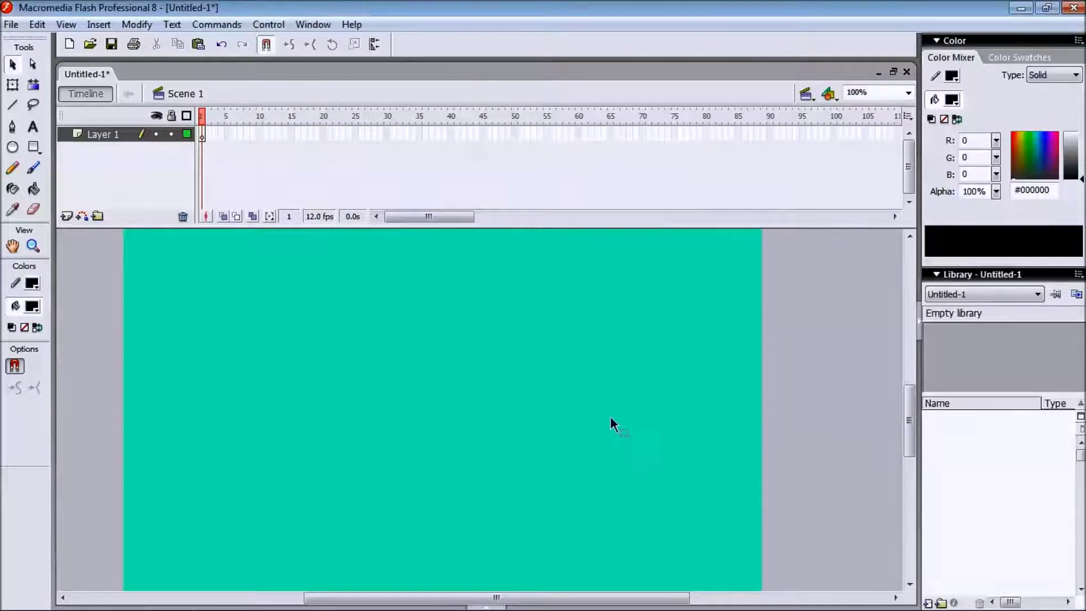
Draw a small black rectangle on the pasteboard to the left of the stage.
drag(909, 422, 909, 443)
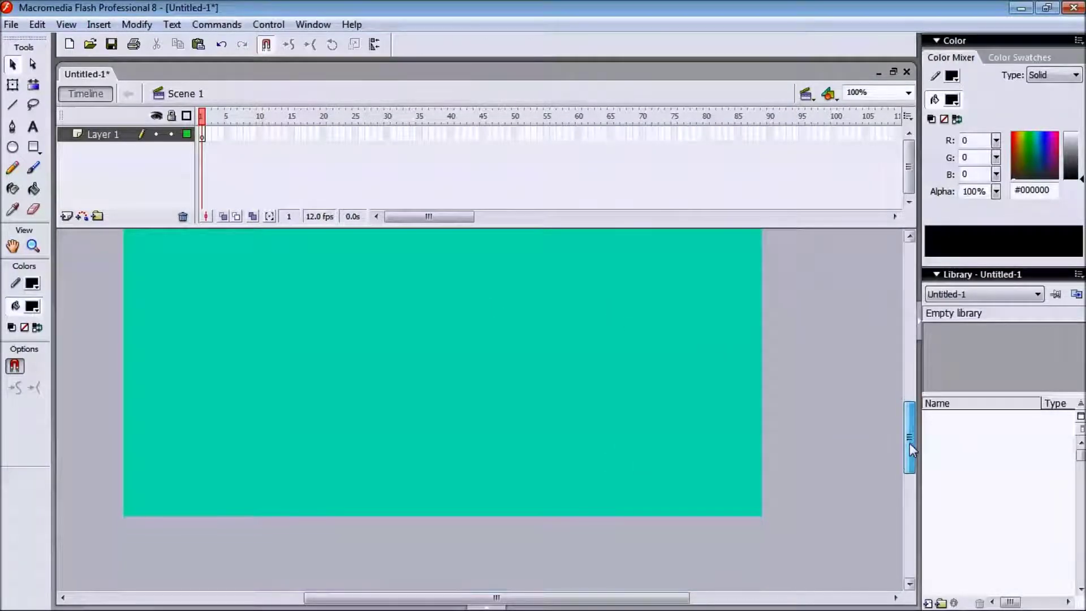
drag(655, 594, 598, 595)
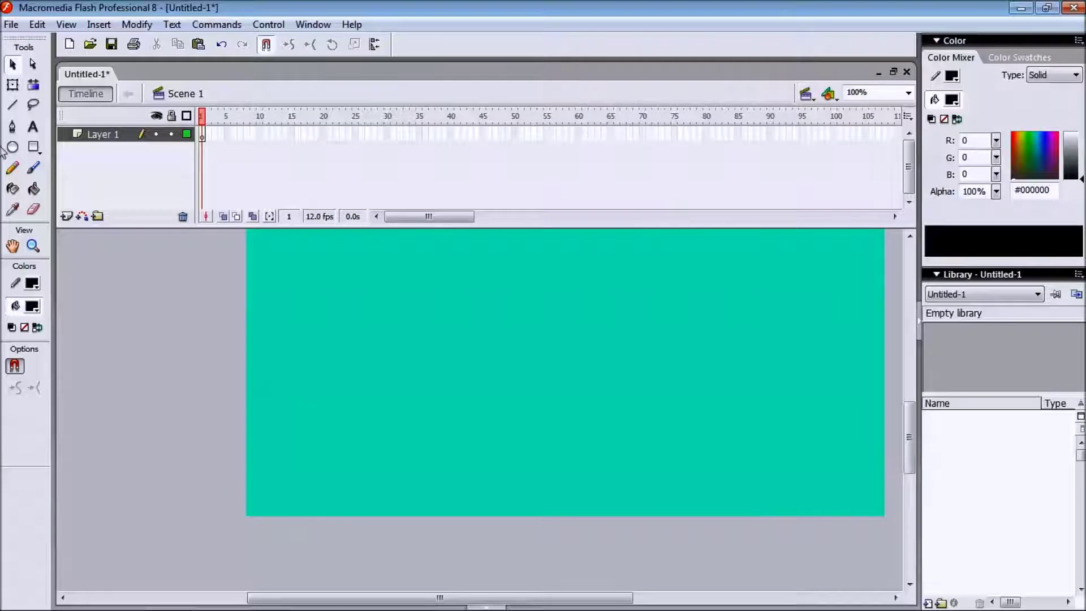
click(33, 146)
drag(102, 346, 172, 405)
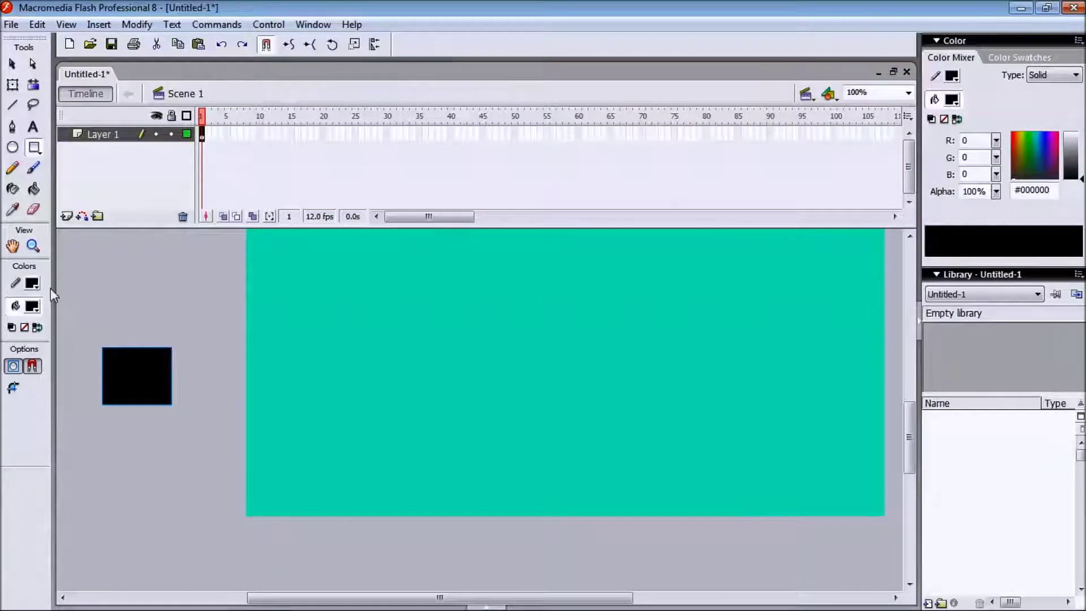
Duplicate the black rectangle and place the copy beneath the original with a small gap between them.
click(12, 65)
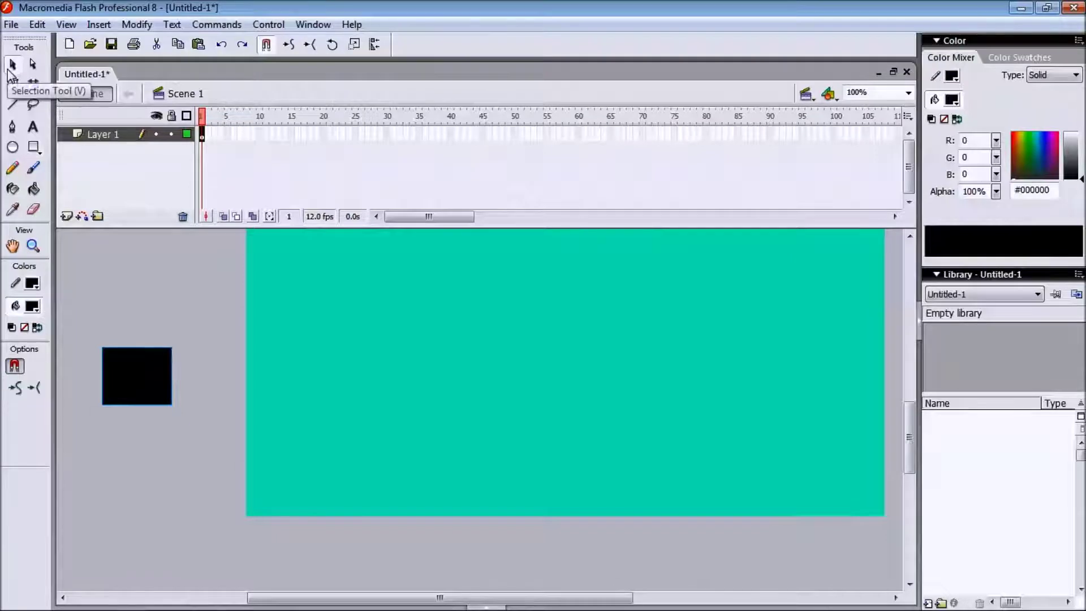
drag(93, 322, 185, 425)
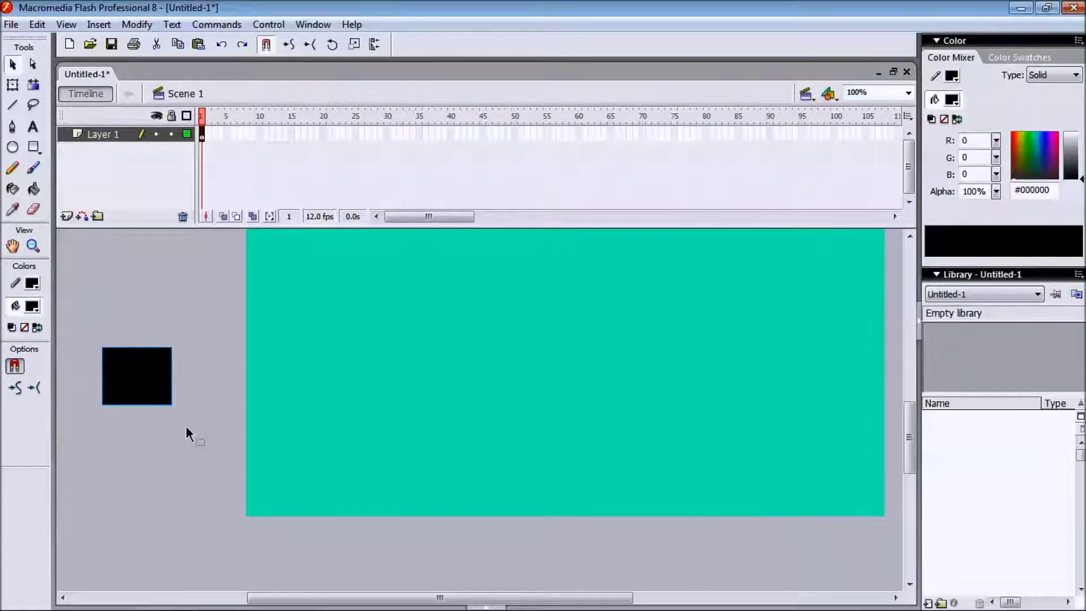
key(ctrl+c)
key(ctrl+v)
drag(485, 411, 141, 436)
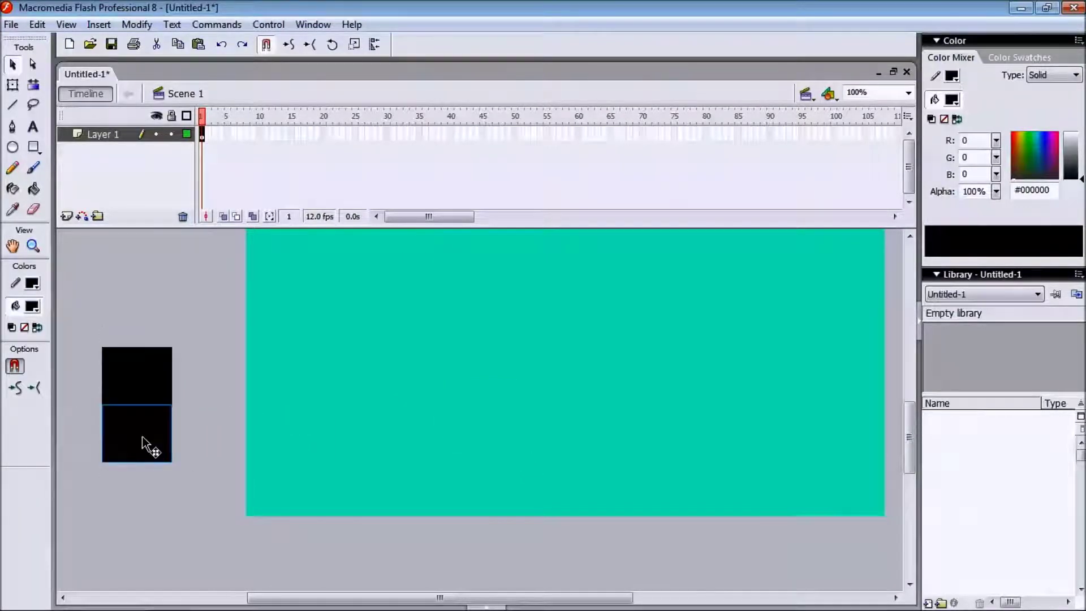
drag(155, 442, 155, 458)
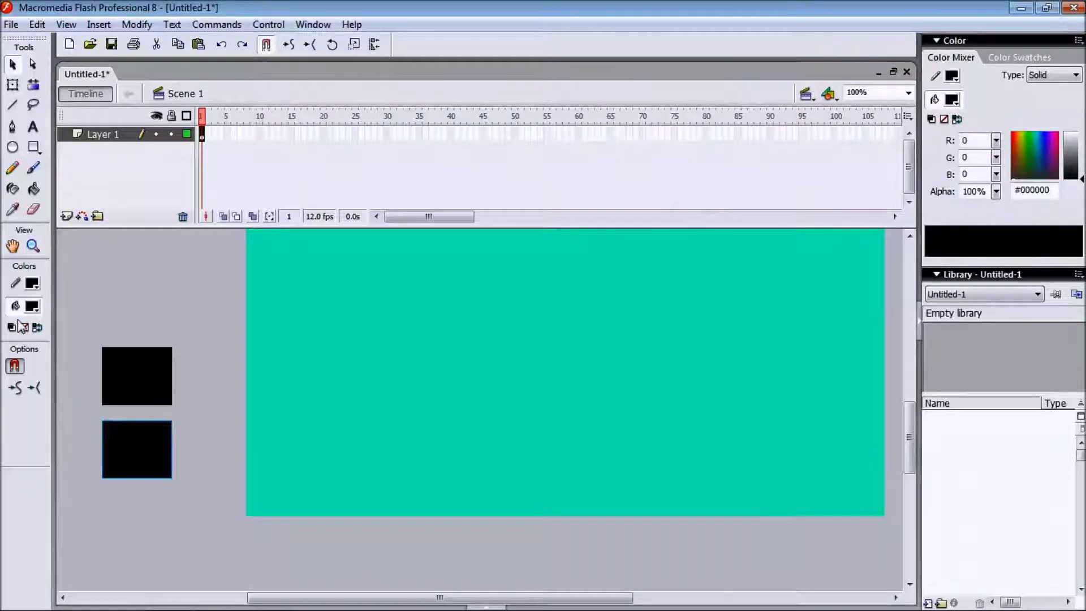
Fill the lower rectangle with white (#FFFFFF) and move it flush against the bottom edge of the black one.
click(37, 311)
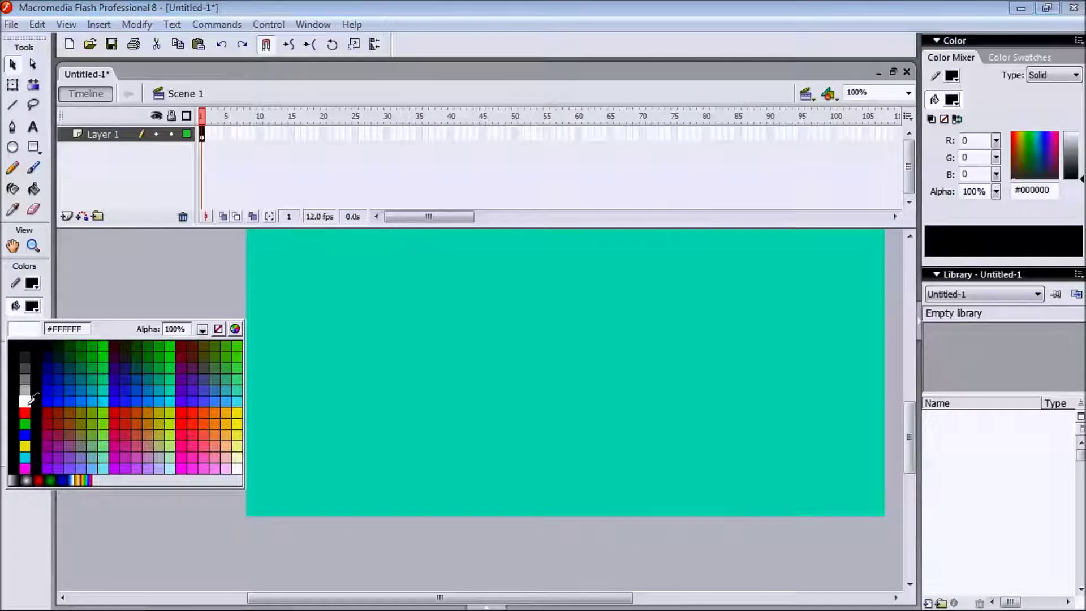
click(29, 405)
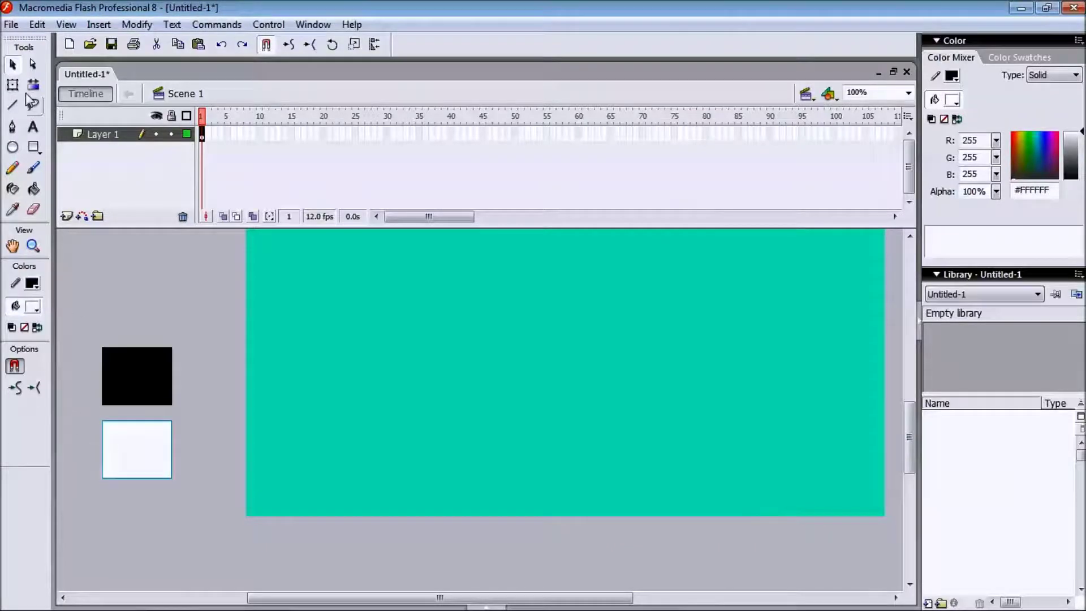
drag(133, 460, 134, 443)
click(134, 504)
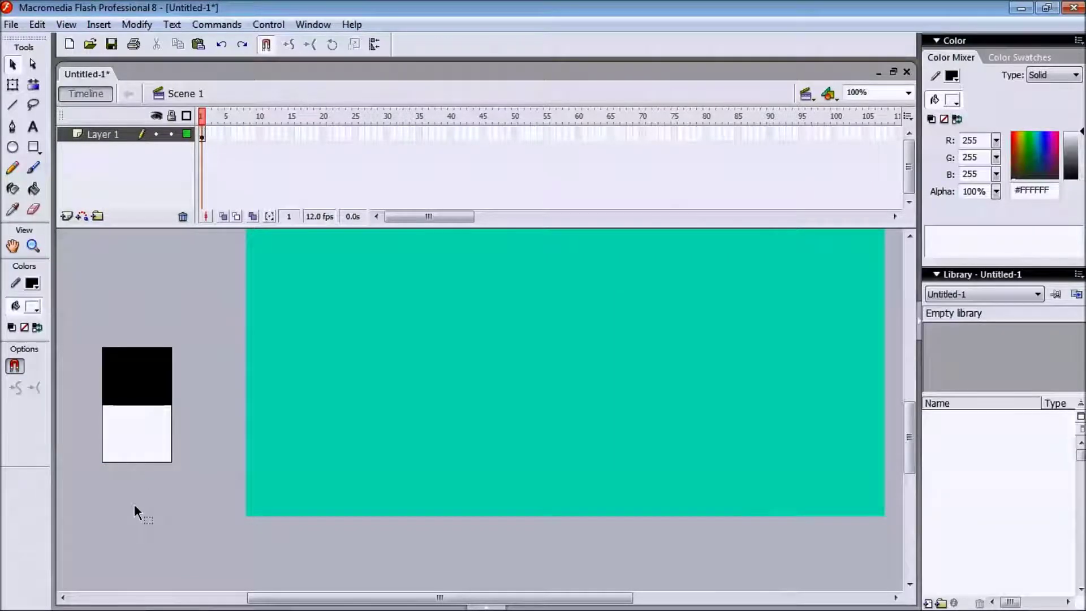
Duplicate the stacked black-and-white pair and place the copy to the right of the original.
drag(78, 385, 182, 491)
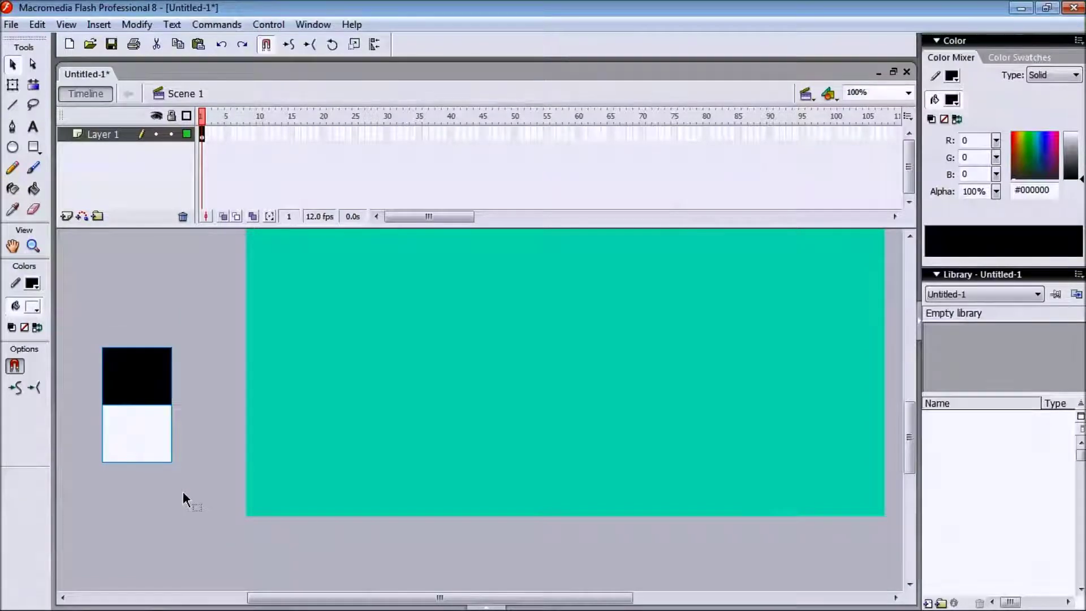
key(ctrl+v)
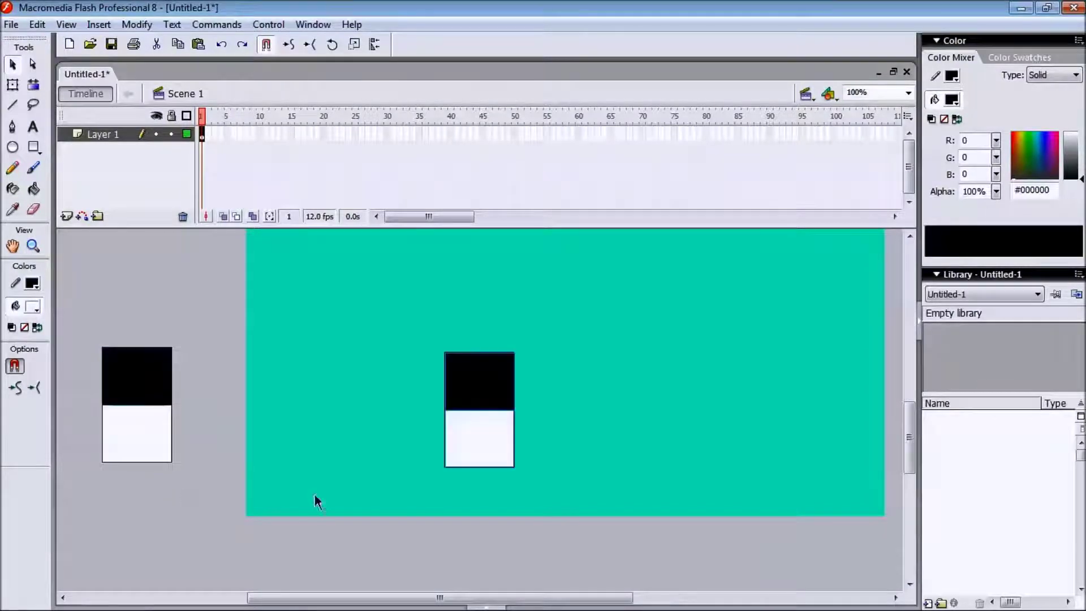
drag(500, 416, 244, 416)
Rotate the copied pair 180 degrees so white is on top, and join it to the original's right edge as a 2×2 checker block.
click(12, 85)
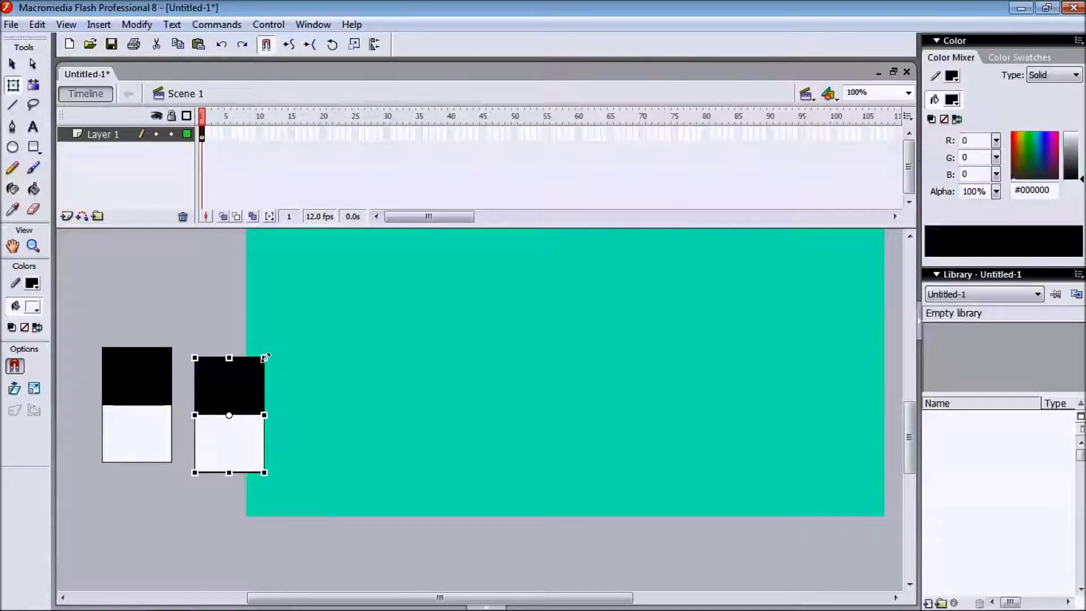
drag(267, 353, 202, 480)
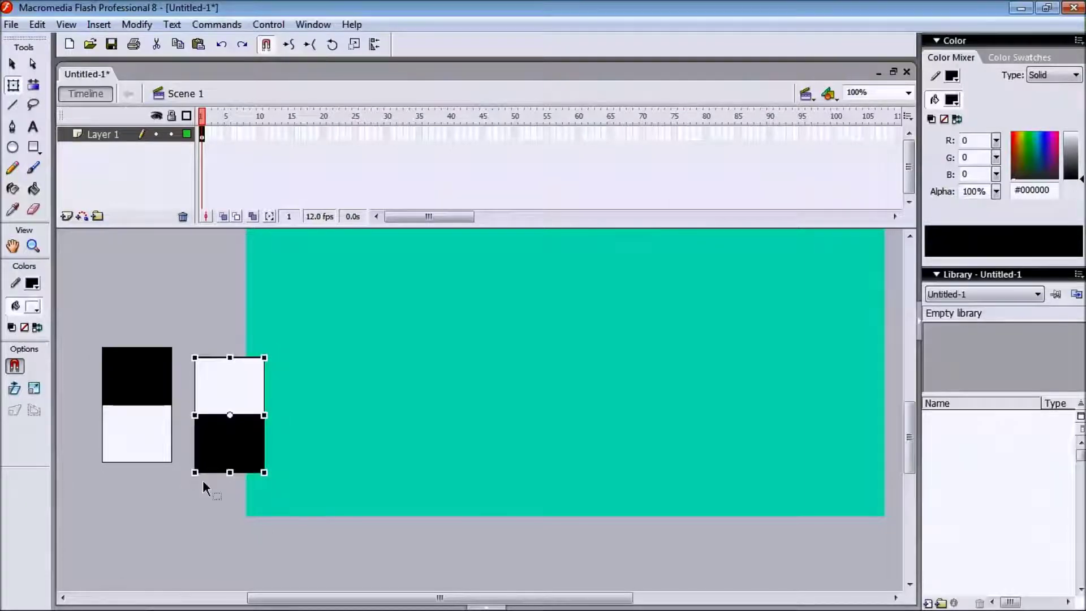
drag(232, 398, 207, 389)
click(206, 498)
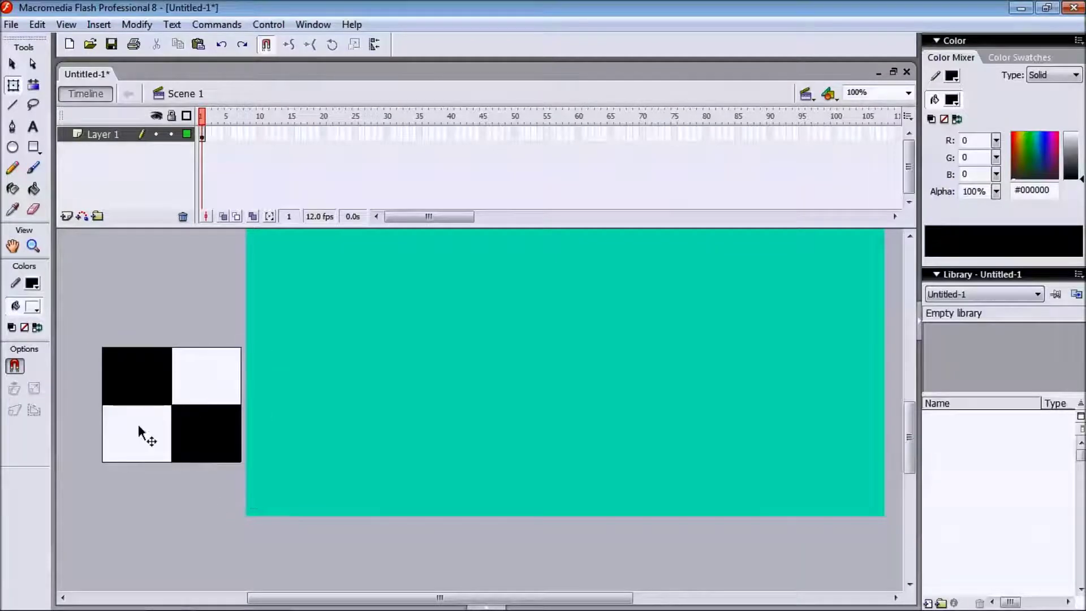
Move the 2×2 checker block to the stage's lower-left corner and stack a copy directly above it.
drag(87, 314, 254, 496)
drag(176, 412, 320, 467)
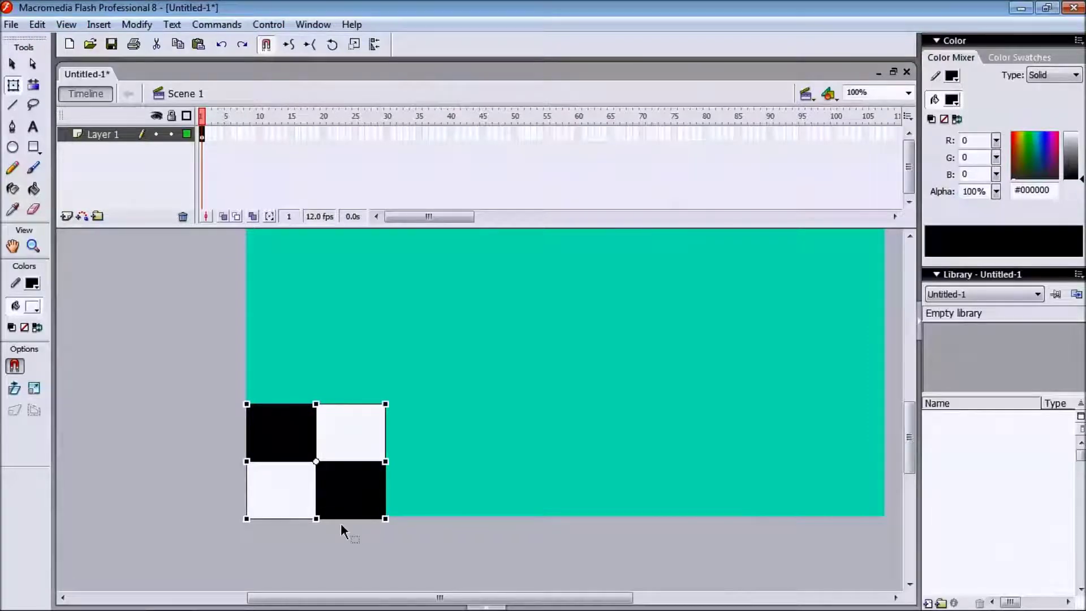
key(ctrl+v)
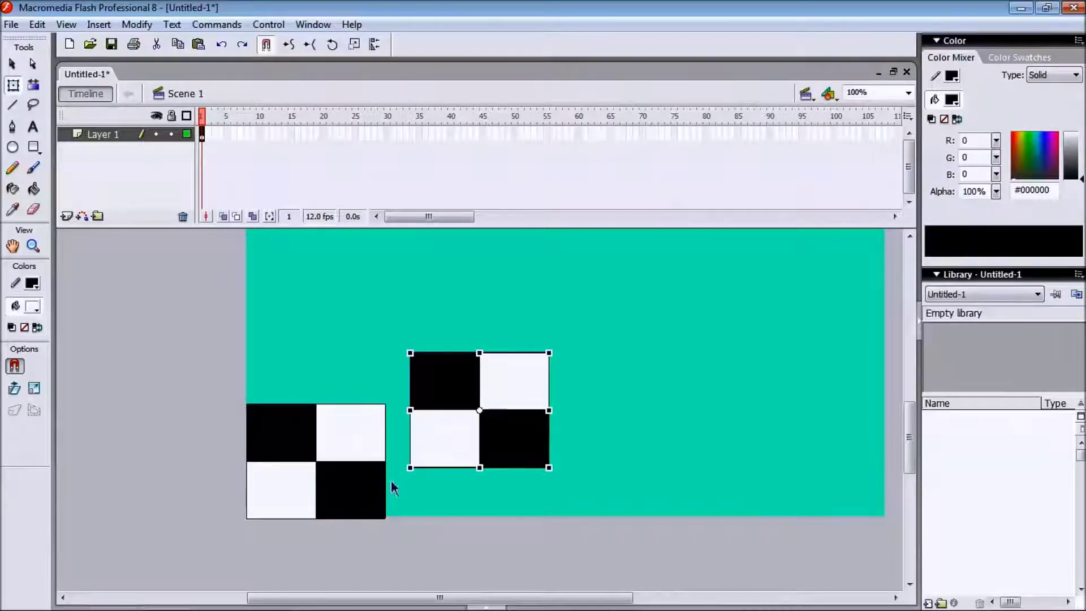
drag(522, 422, 359, 363)
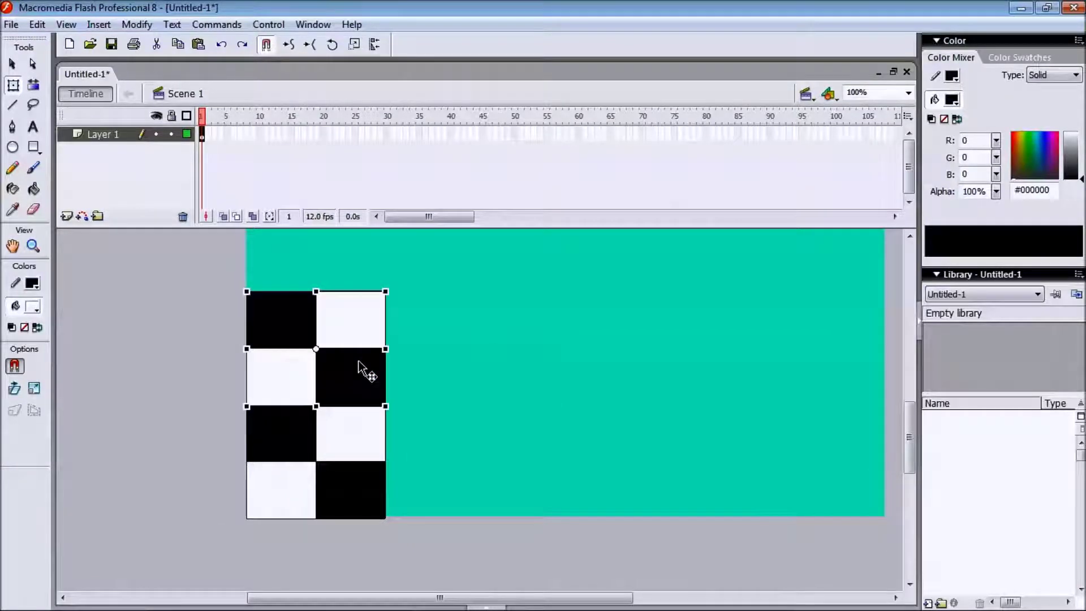
Duplicate the two-column, four-row checker block and attach the copy to its right edge.
click(297, 542)
drag(229, 277, 407, 559)
key(ctrl+v)
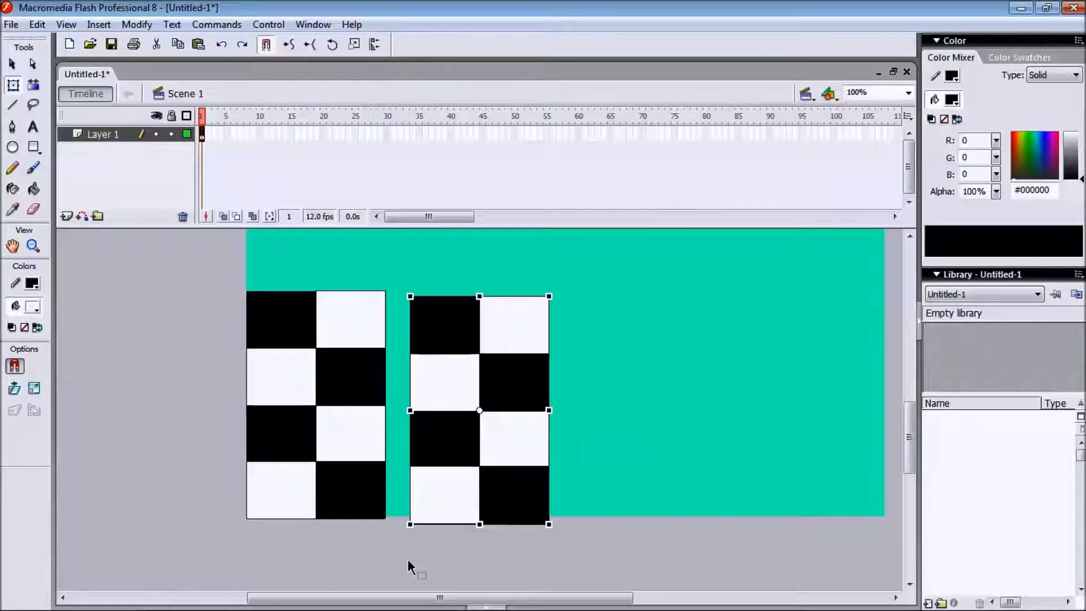
drag(516, 409, 489, 396)
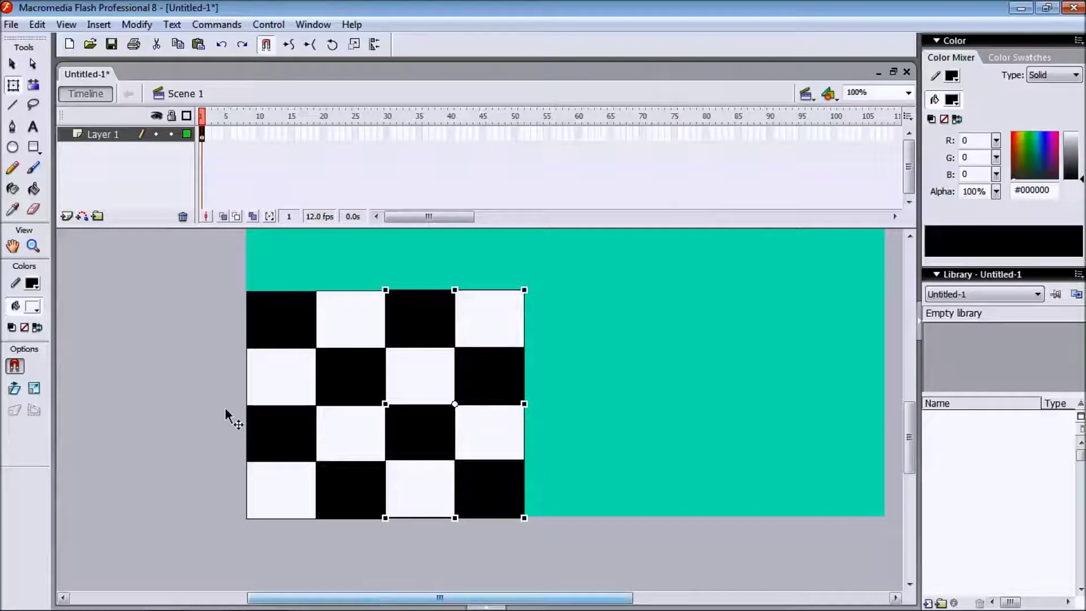
Duplicate the whole 4×4 checker block and attach the copy to its right side, making eight columns.
drag(175, 270, 575, 568)
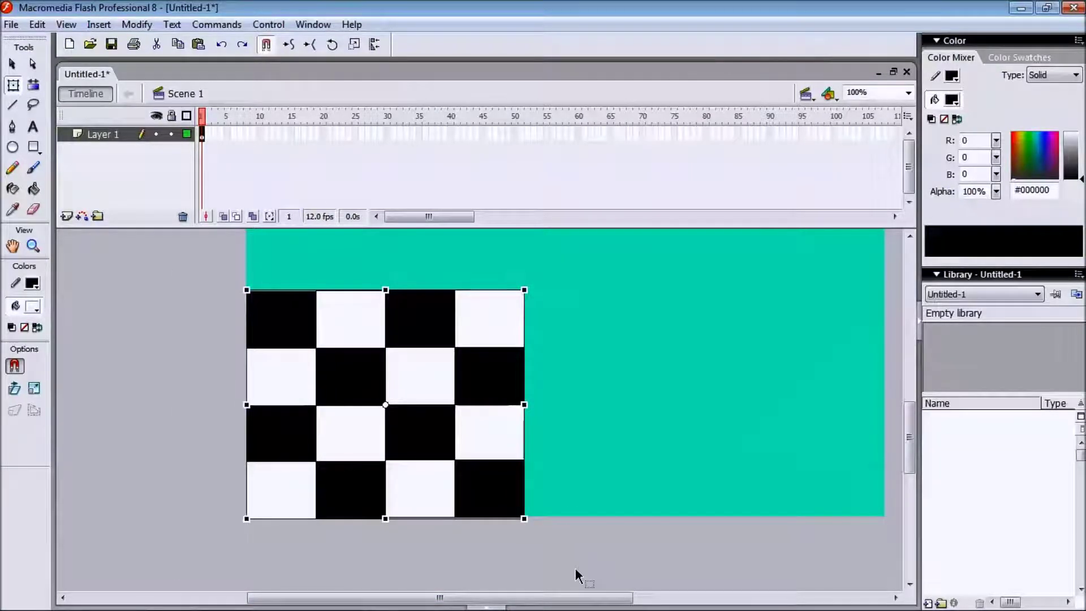
key(ctrl+v)
drag(451, 406, 633, 397)
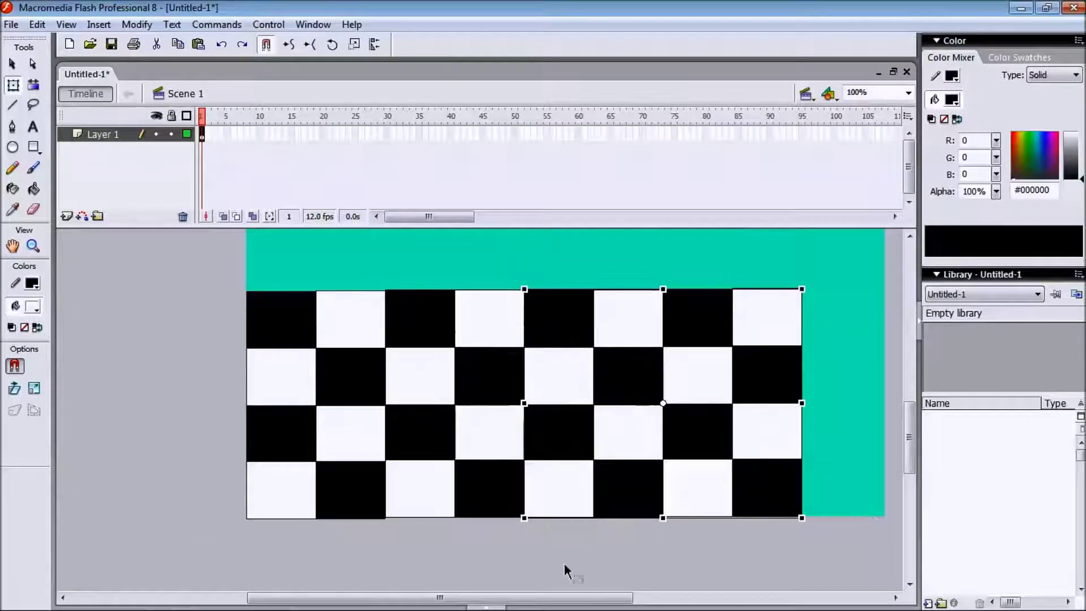
Duplicate the last three checker columns and place the copy against the pattern's right end, past the stage's right edge.
drag(545, 598, 600, 603)
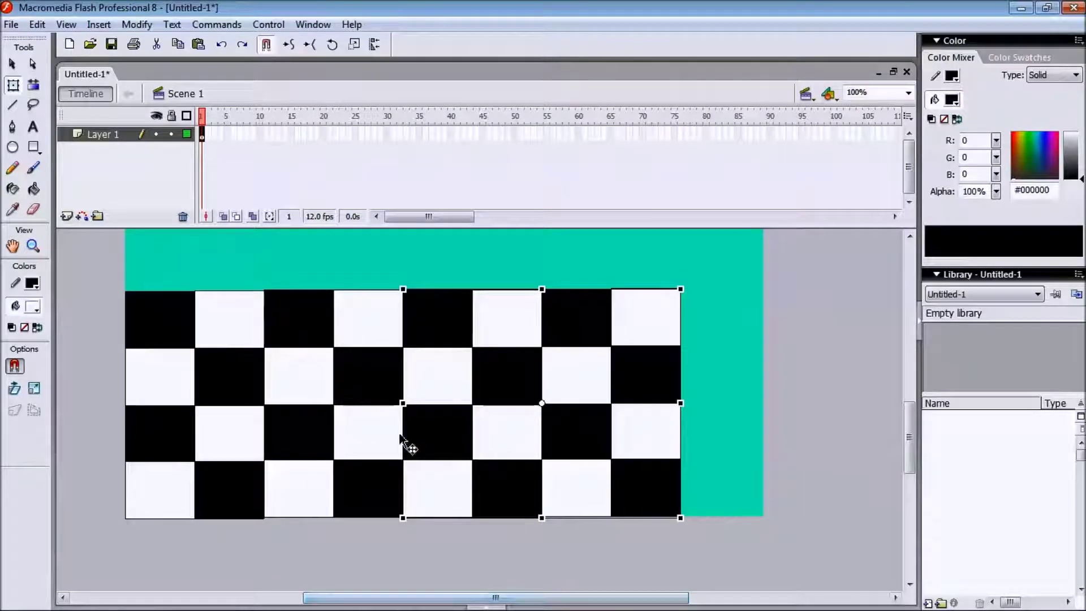
click(560, 537)
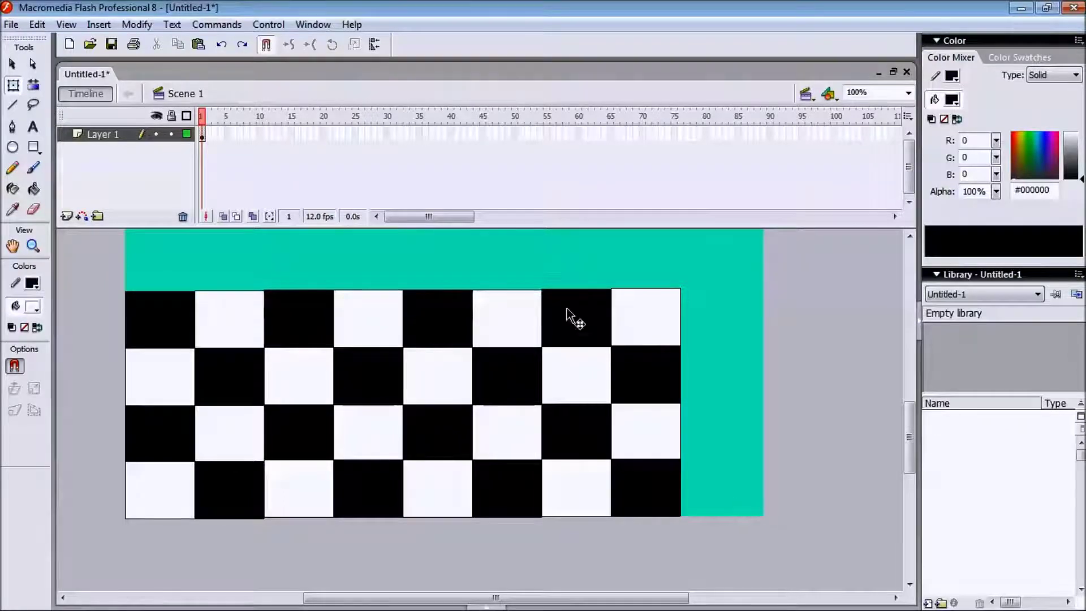
drag(541, 272, 683, 519)
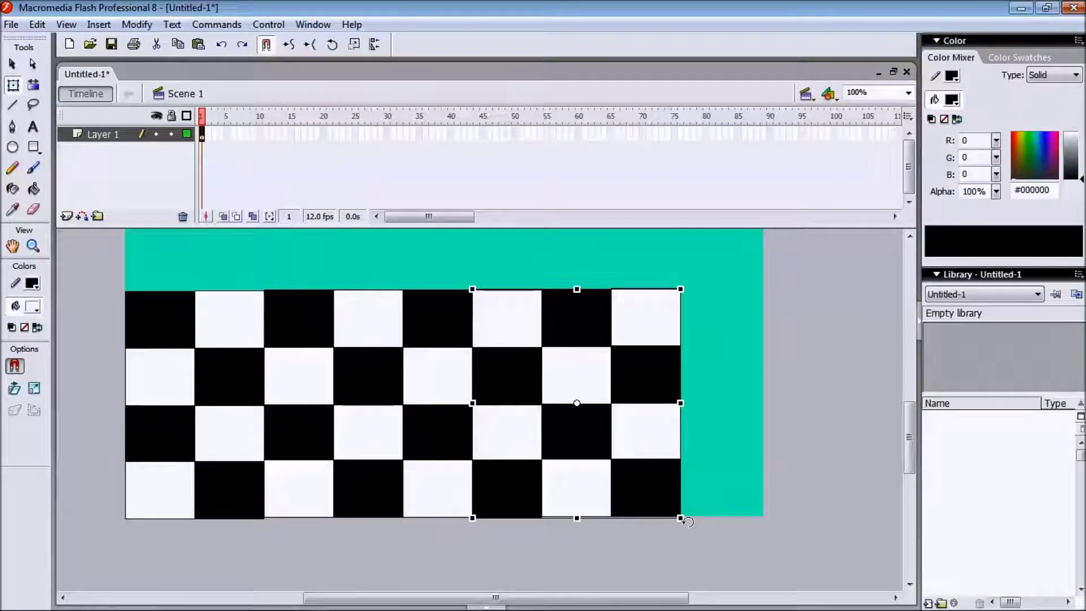
drag(660, 486, 831, 460)
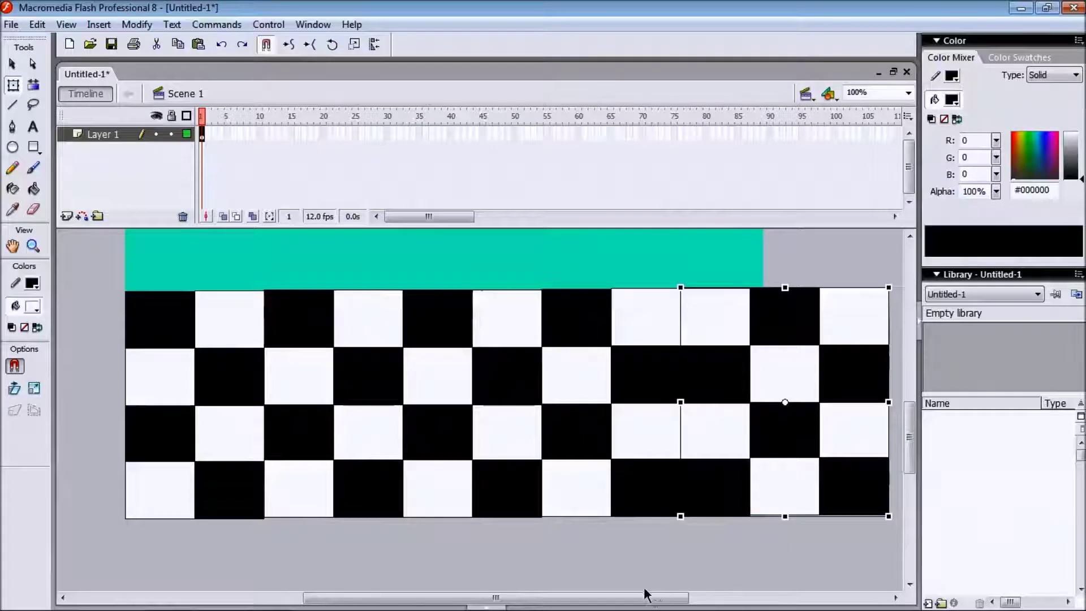
Try to realign the three-column checker copy with the pattern's right edge.
drag(601, 599, 647, 605)
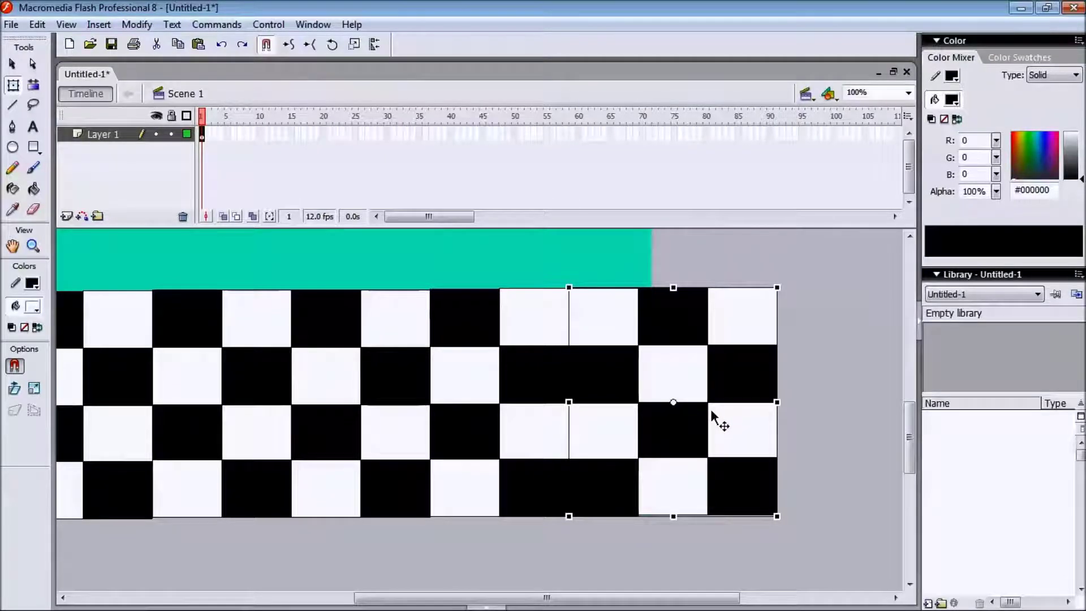
mouse_move(614, 401)
mouse_down()
mouse_move(724, 424)
mouse_move(647, 428)
mouse_move(606, 402)
mouse_up()
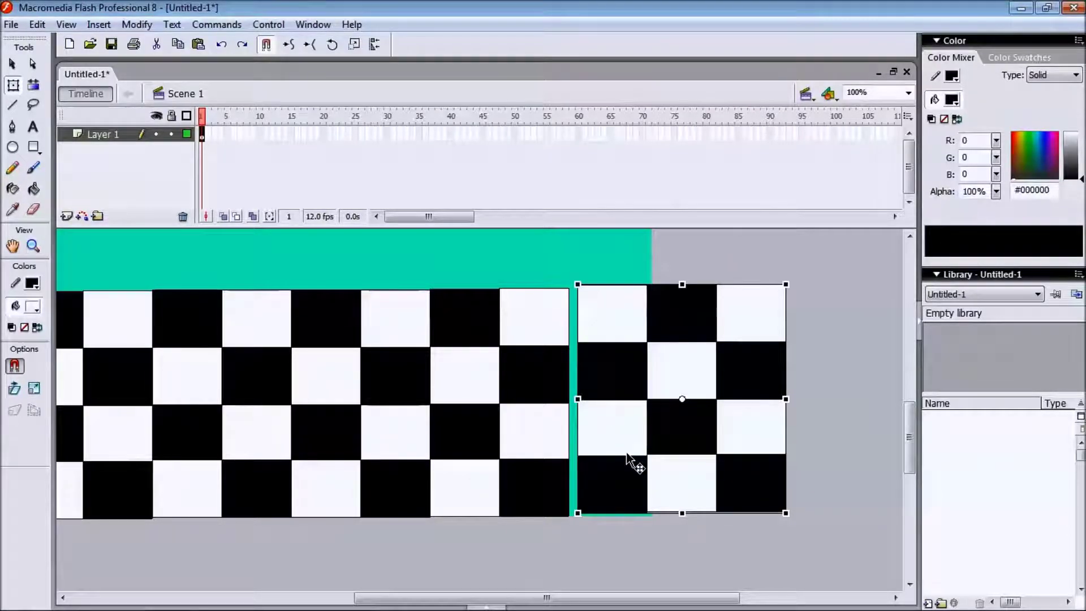
drag(674, 429, 662, 424)
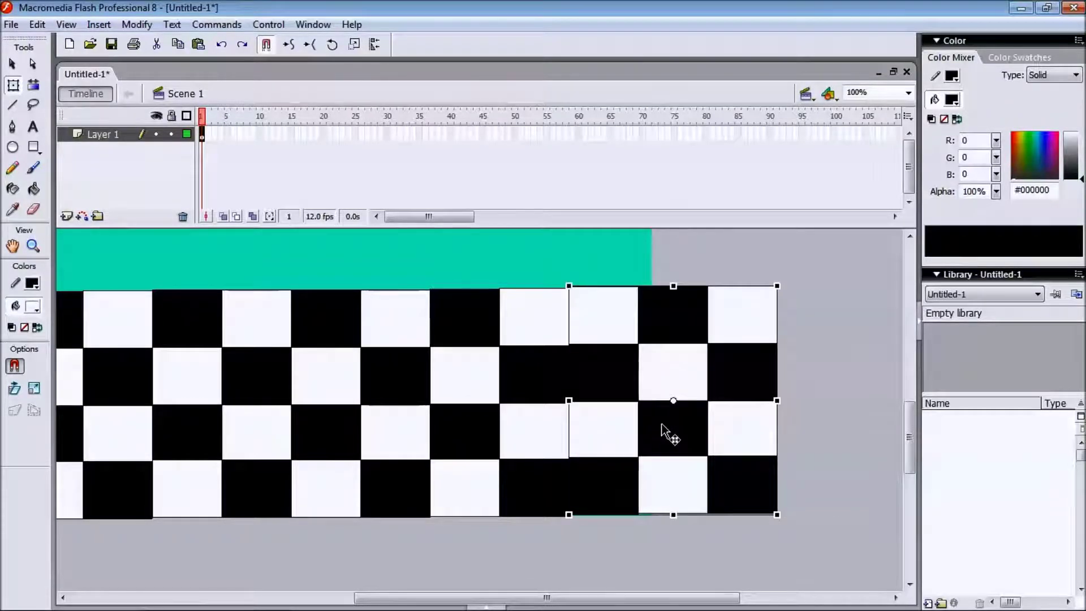
Undo the adjustments to the three-column copy and its placement, back to the eight-column checker pattern.
key(ctrl+z)
key(ctrl+z)
key(ctrl+y)
key(ctrl+y)
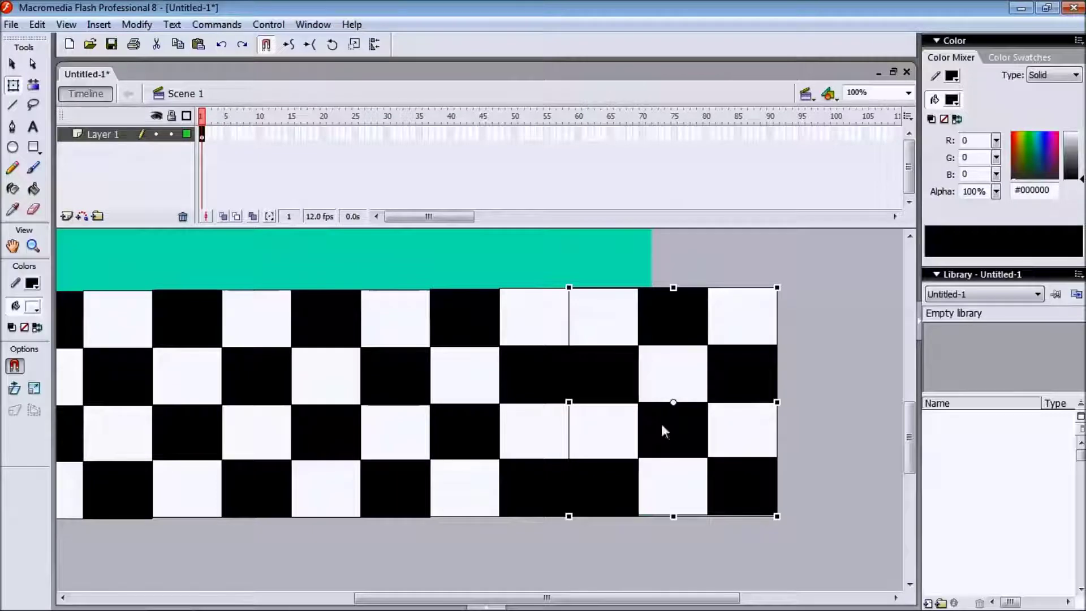
key(ctrl+z)
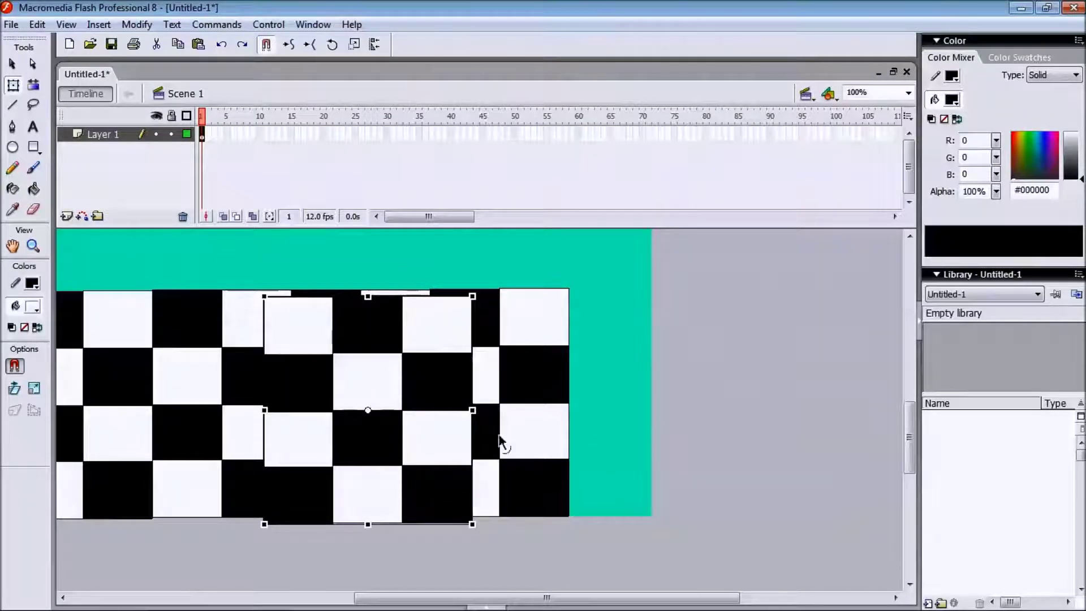
key(ctrl+z)
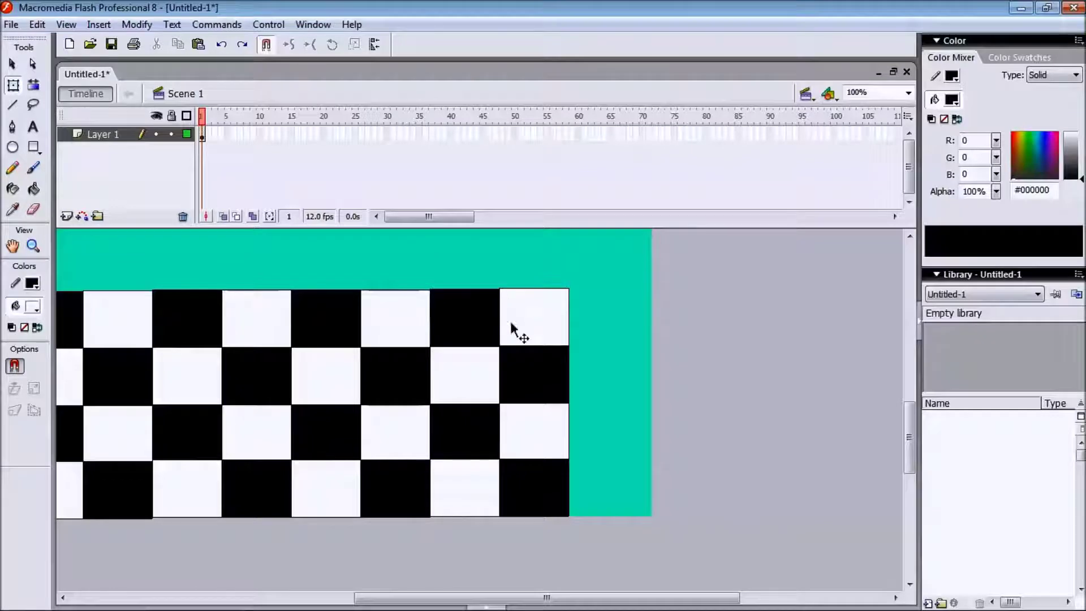
Duplicate the last two checker columns and attach the copy to the pattern's right edge, making ten columns.
drag(495, 274, 577, 519)
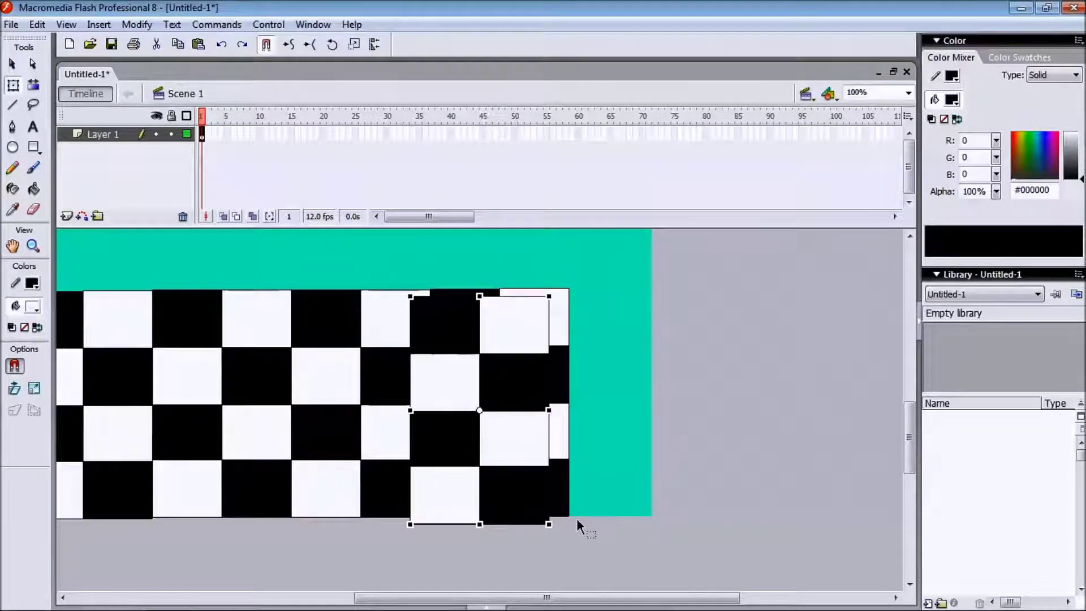
drag(516, 423, 671, 416)
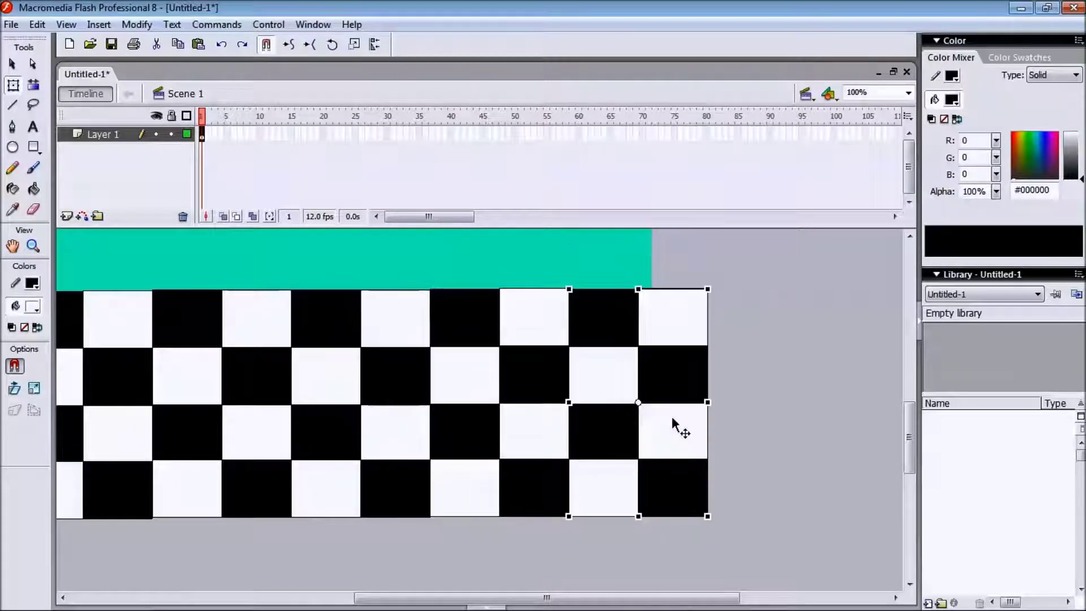
click(722, 553)
drag(644, 597, 599, 597)
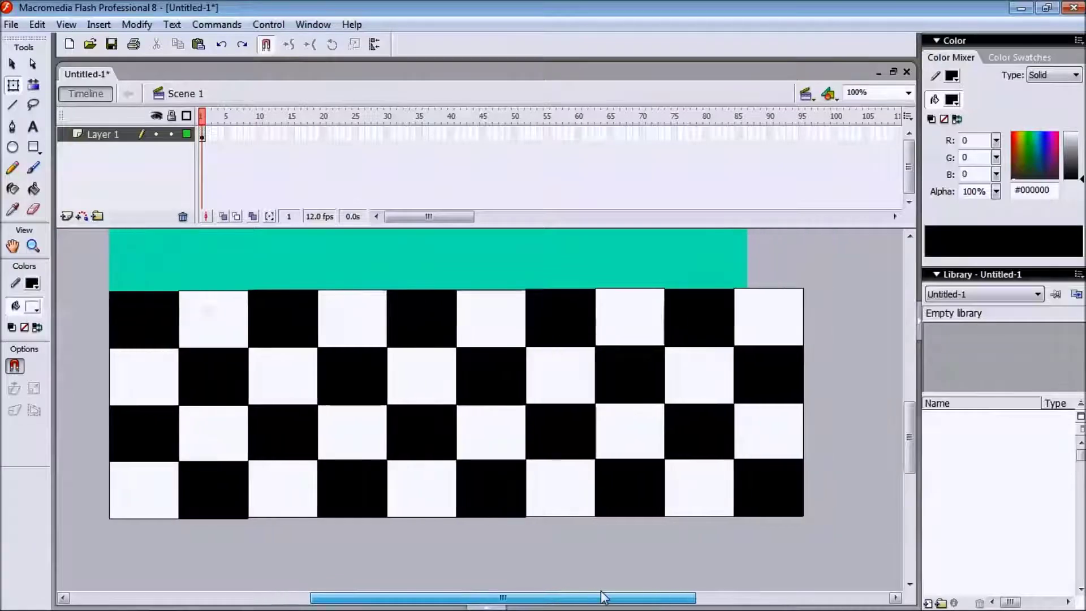
Test the movie to check how the checkered floor fills the stage, and close the preview.
click(268, 24)
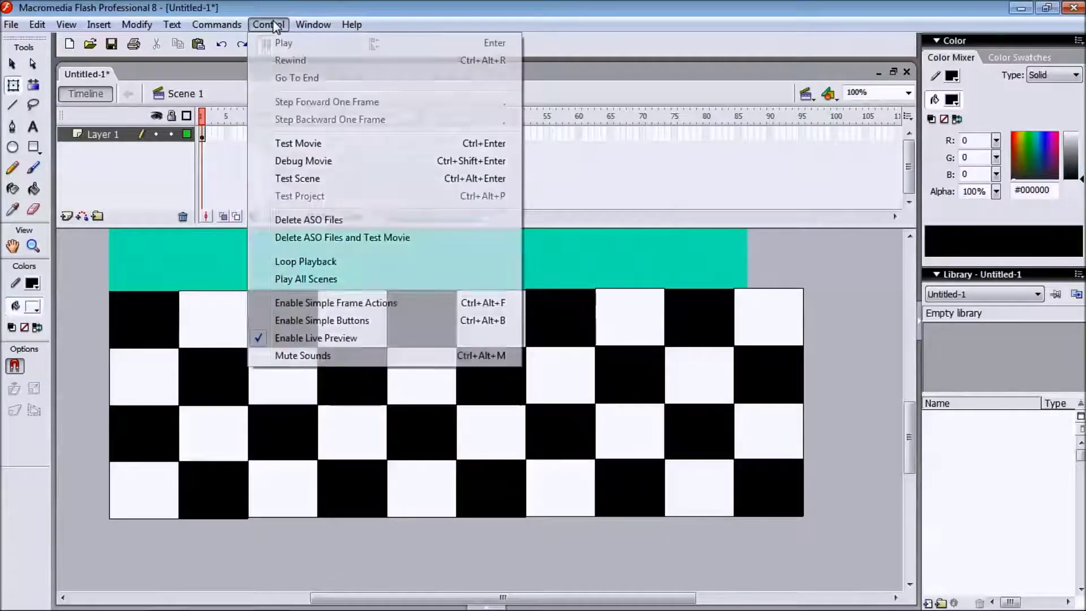
click(345, 145)
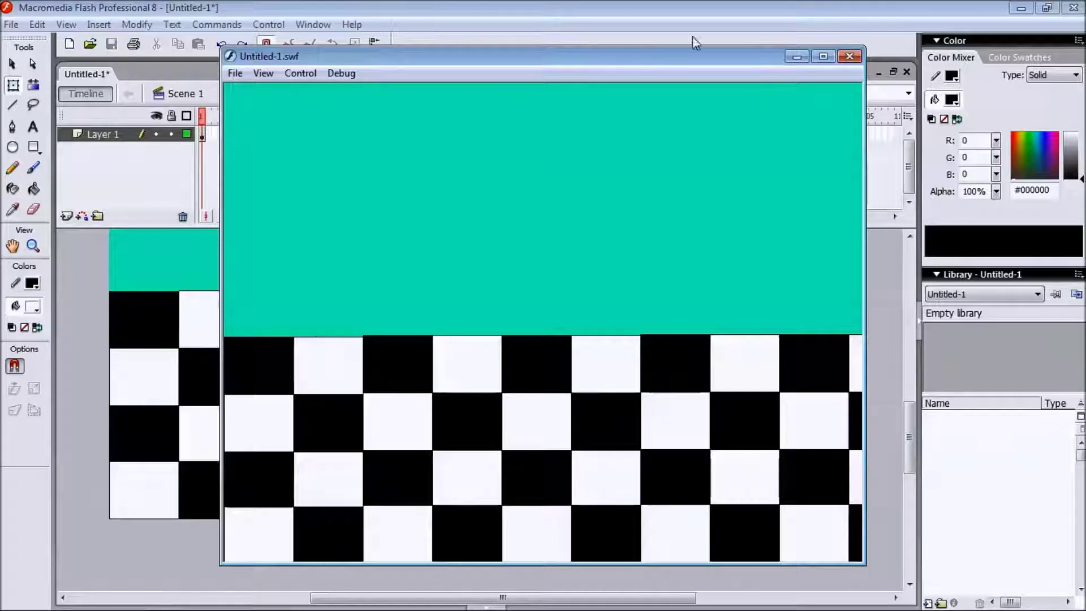
click(849, 56)
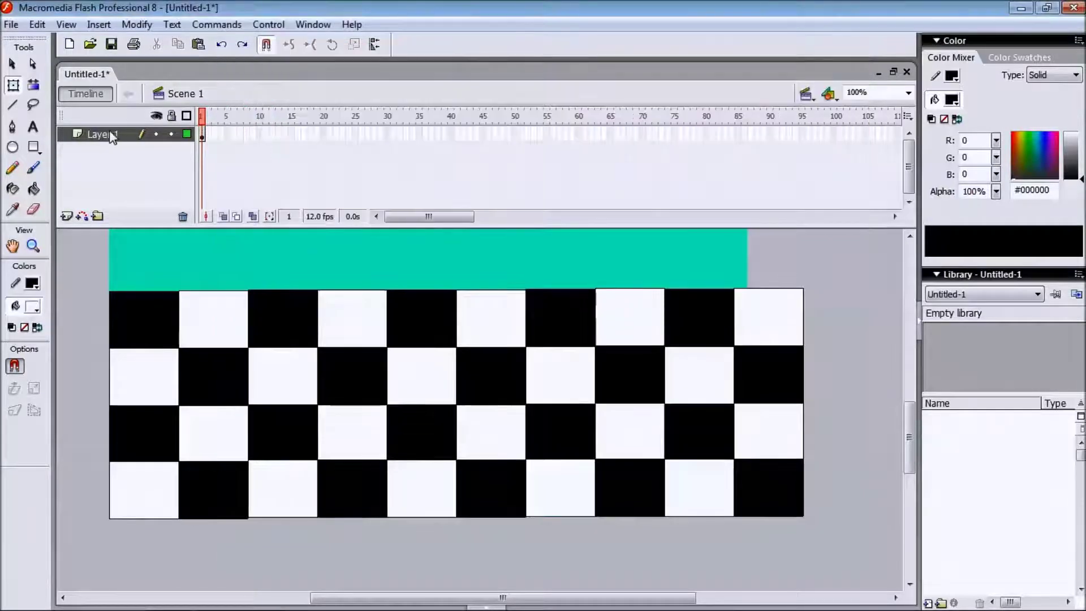
Lock Layer 1 with the checkered floor and add a new layer above it.
click(141, 141)
click(171, 134)
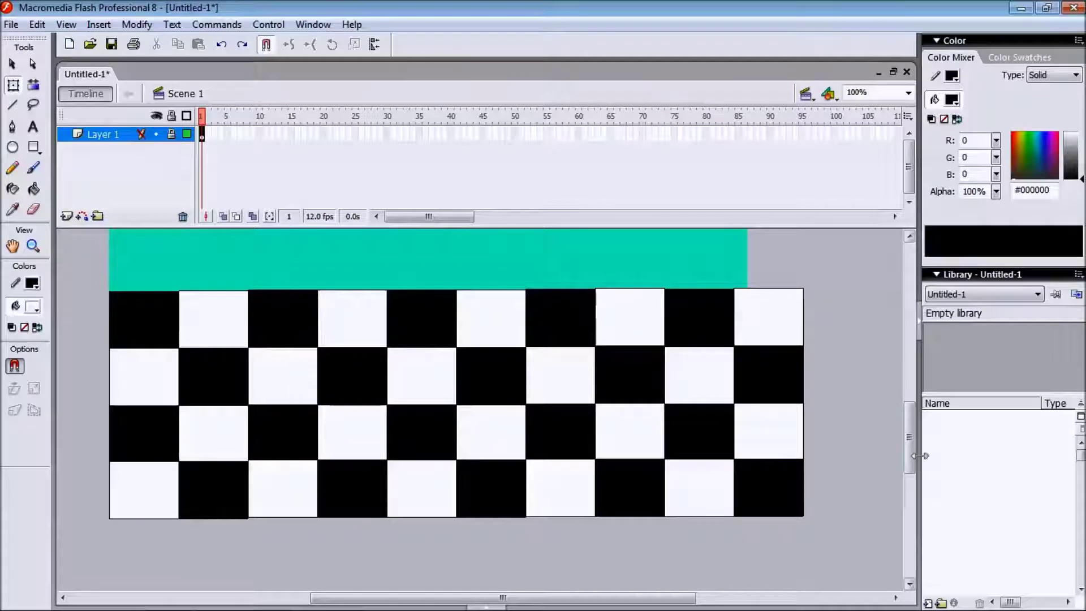
click(905, 396)
drag(905, 395, 914, 445)
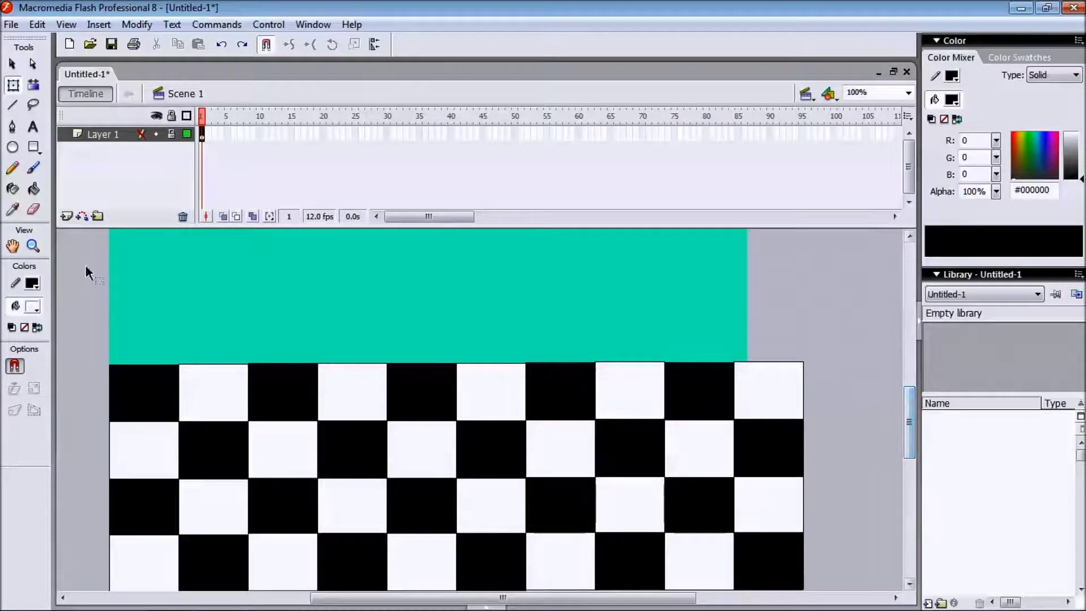
click(66, 216)
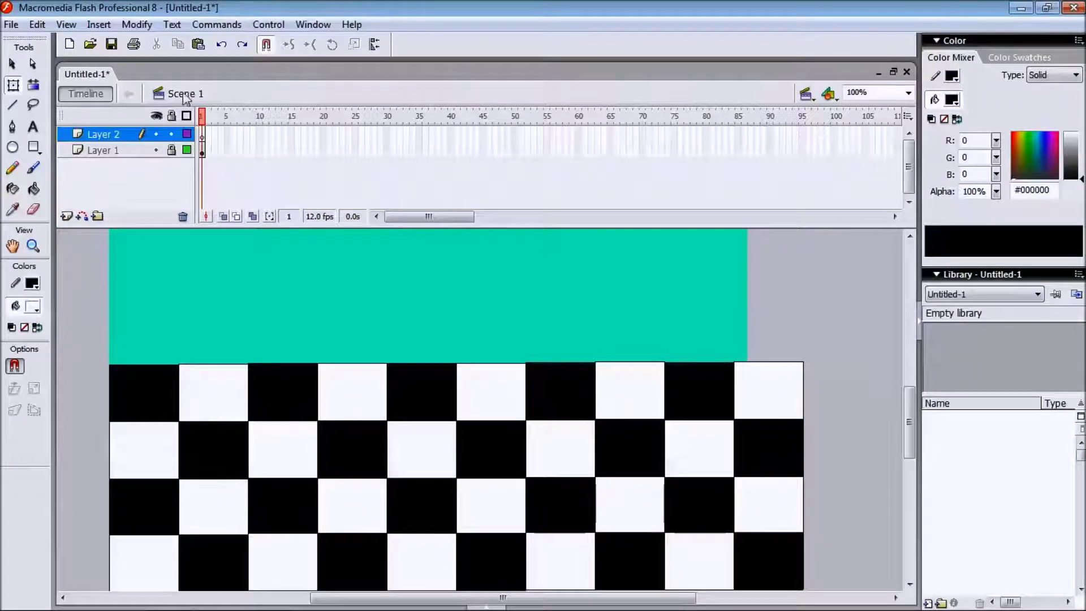
Import basketball.png from the flash course folder into the library.
click(11, 25)
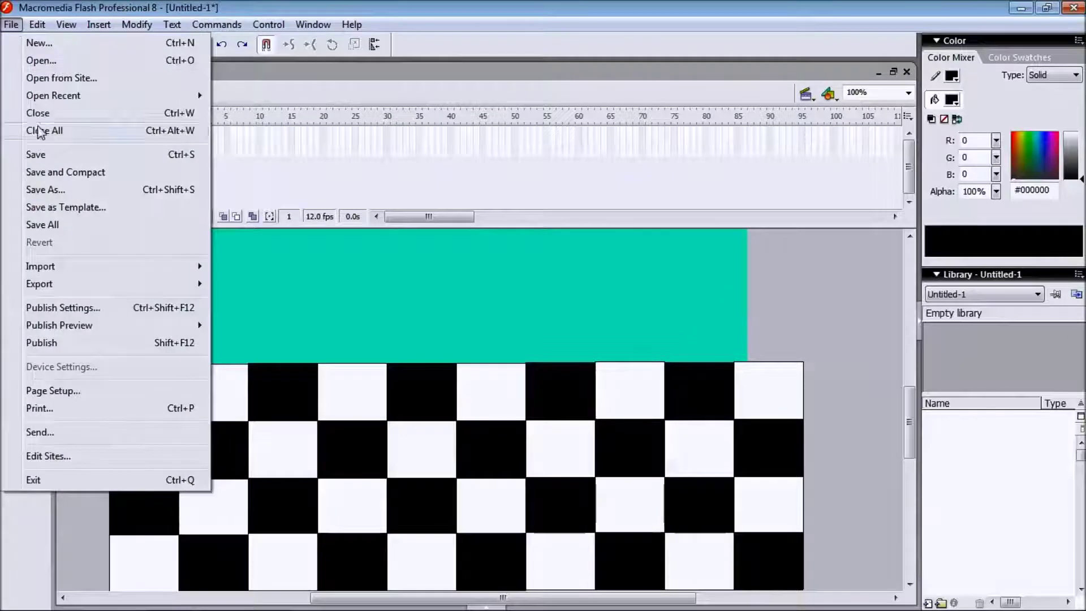
mouse_move(90, 265)
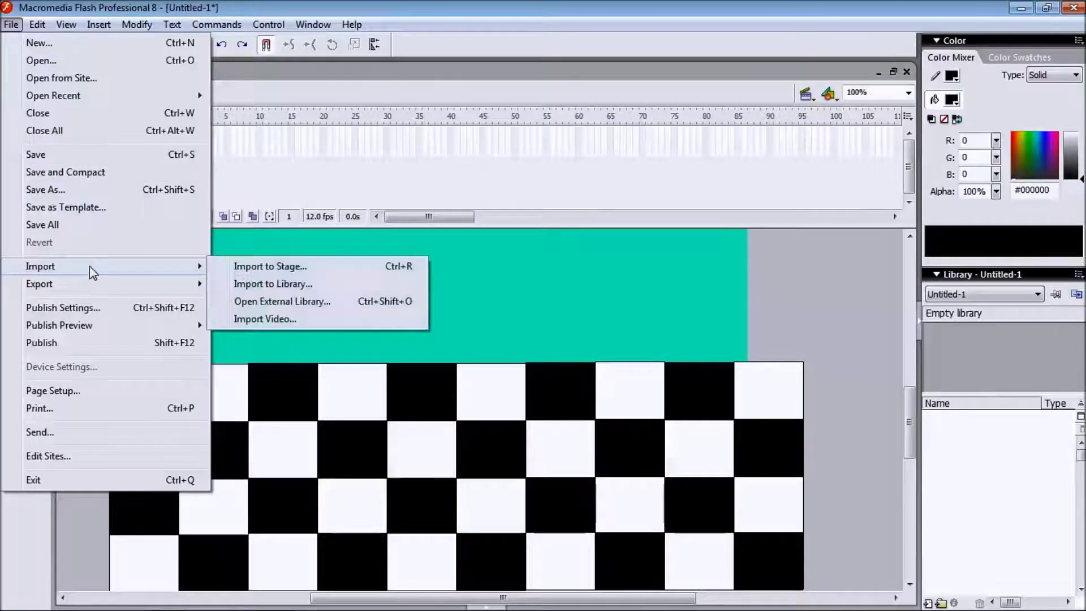
click(314, 284)
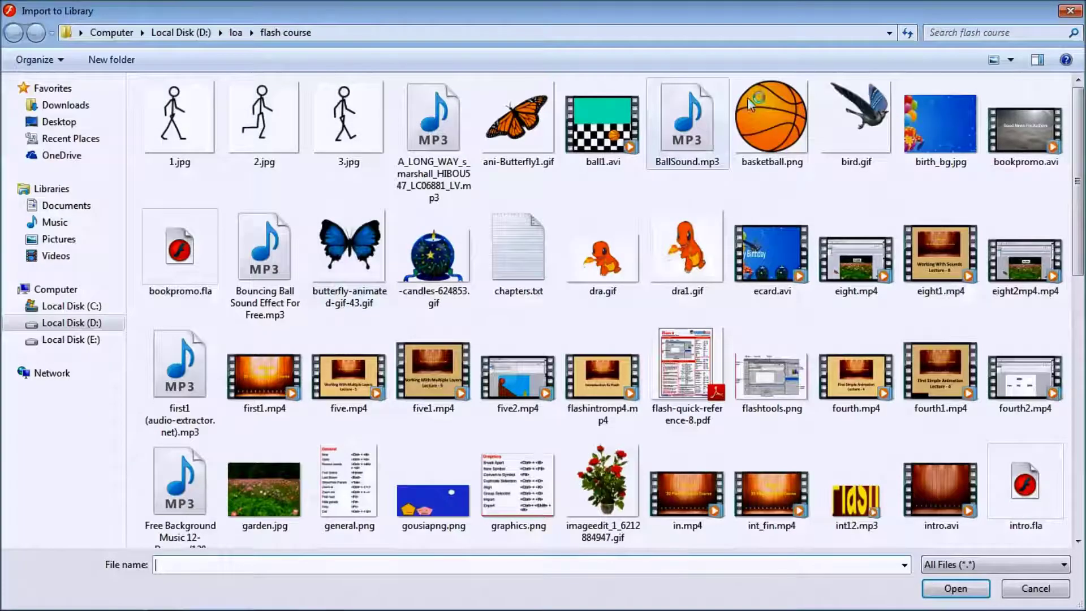
click(750, 103)
click(963, 591)
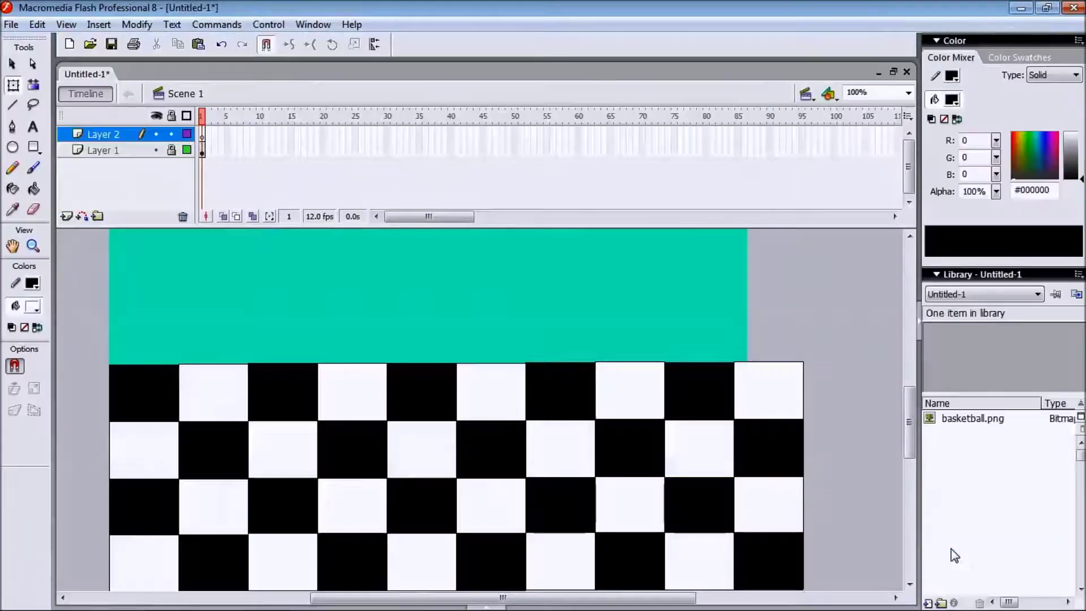
Import the BallSound.mp3 sound from the flash course folder into the library.
click(11, 24)
mouse_move(109, 264)
click(293, 286)
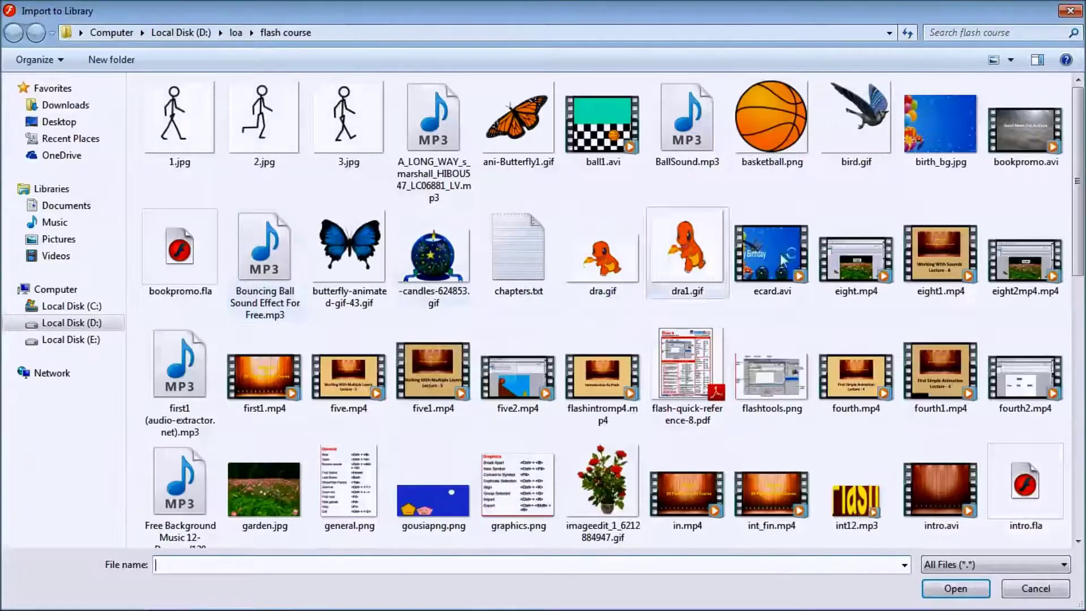
click(666, 152)
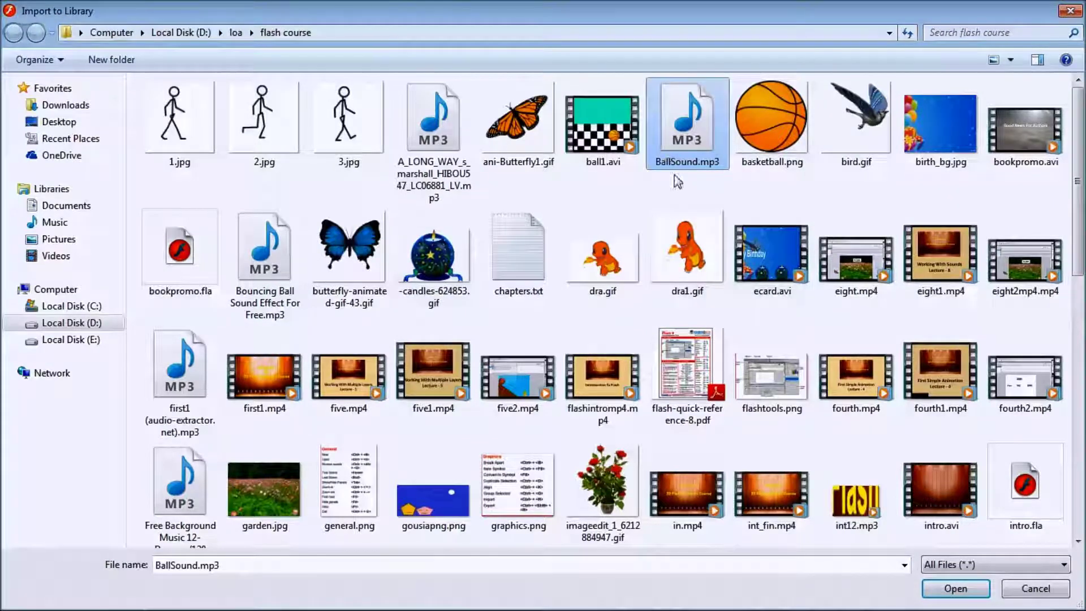
click(956, 588)
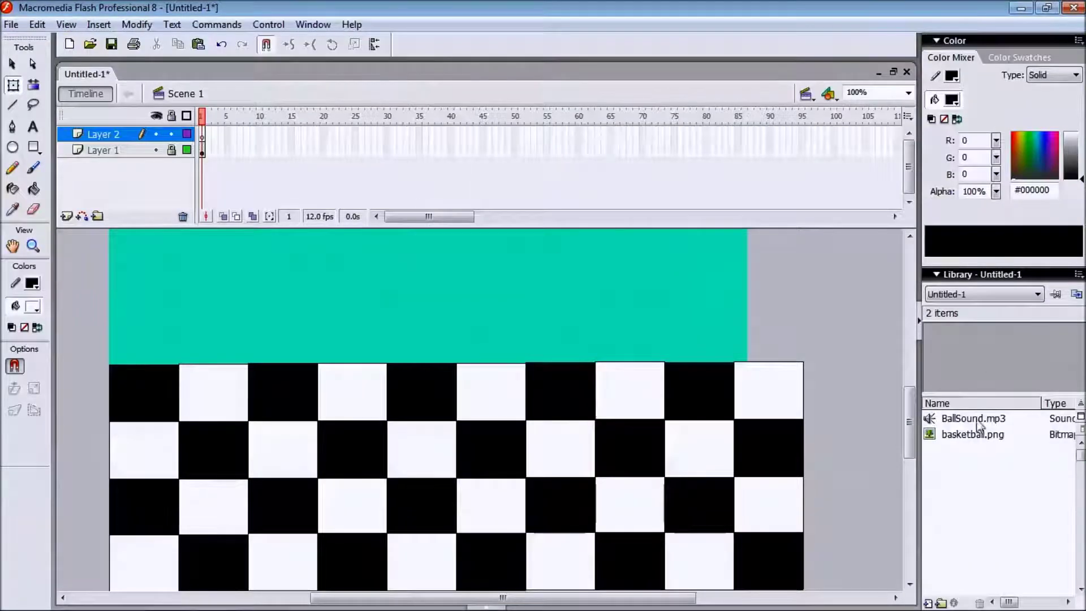
Place the basketball.png bitmap from the library on the stage in Layer 2.
mouse_move(914, 444)
mouse_down()
mouse_move(908, 341)
mouse_move(917, 432)
mouse_up()
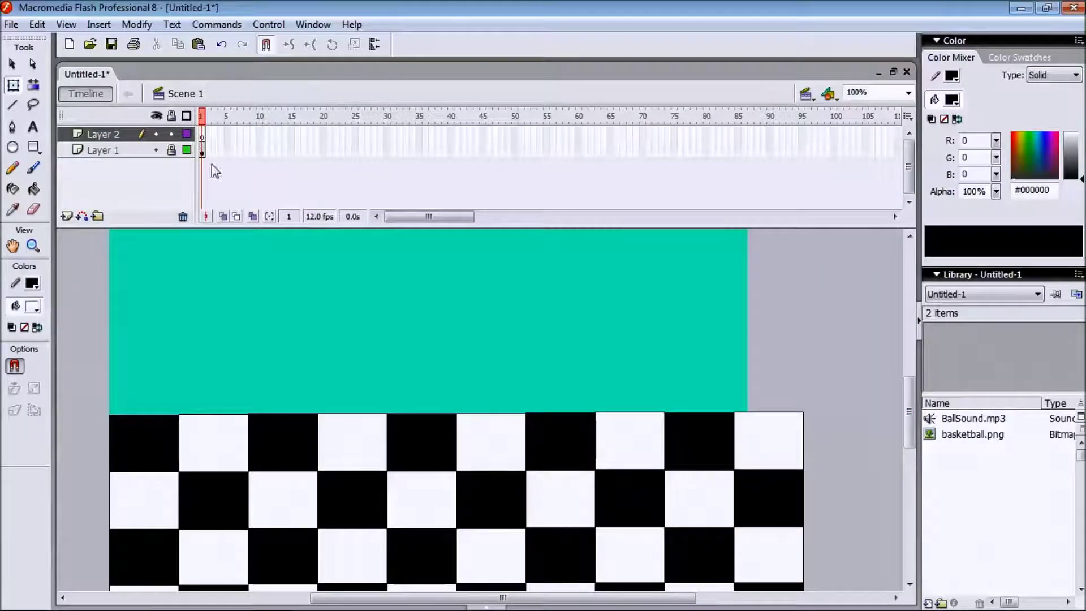
drag(955, 440, 443, 379)
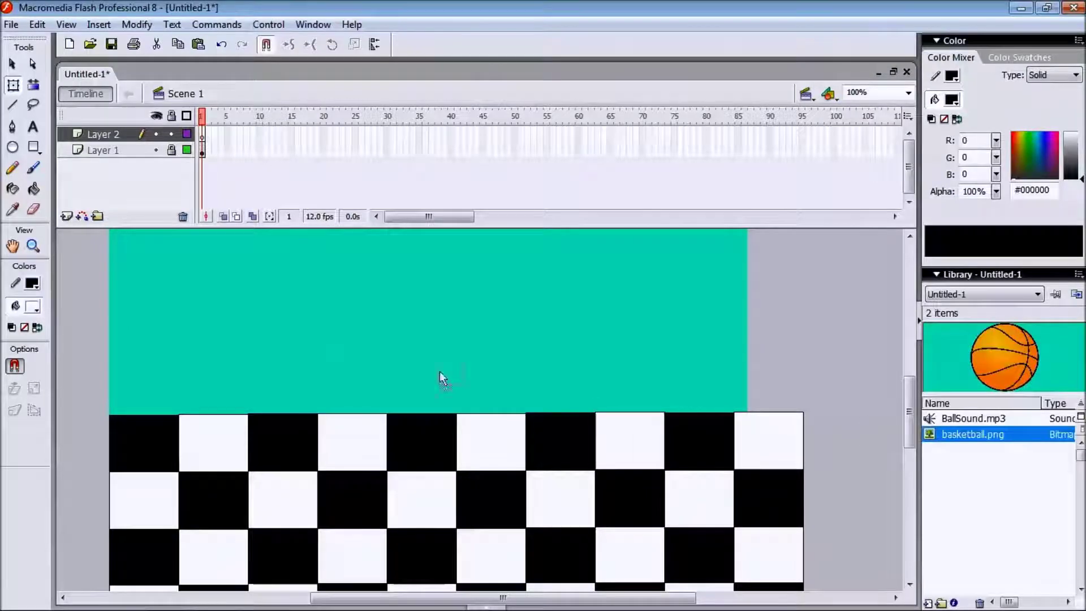
drag(243, 340, 242, 341)
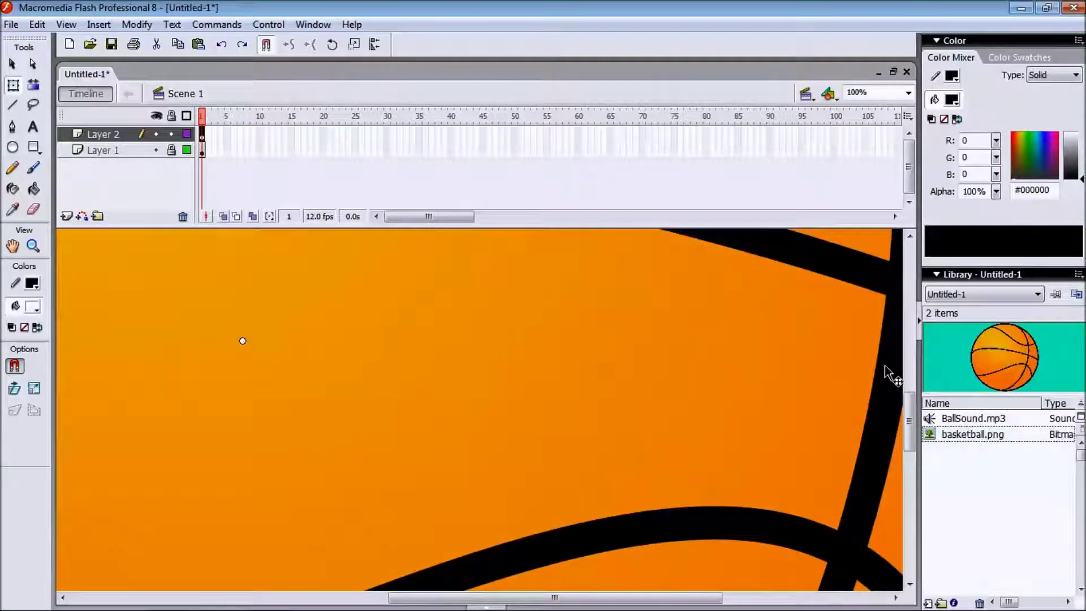
Scale the oversized basketball down from its upper-right corner with Free Transform.
drag(910, 405, 900, 244)
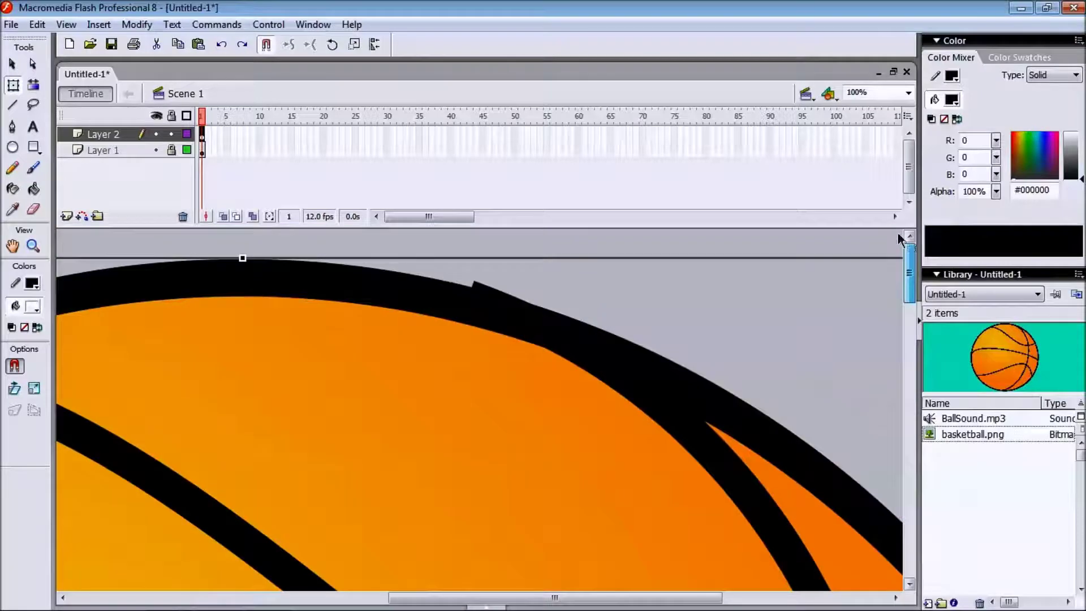
drag(617, 598, 784, 578)
drag(781, 257, 336, 505)
drag(909, 286, 917, 319)
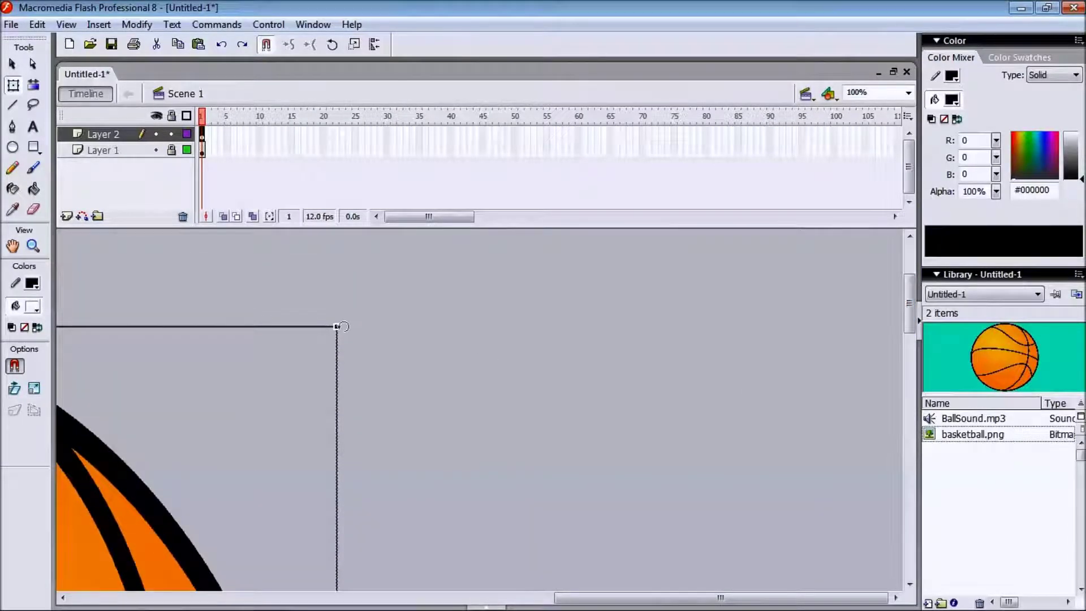
drag(338, 326, 188, 404)
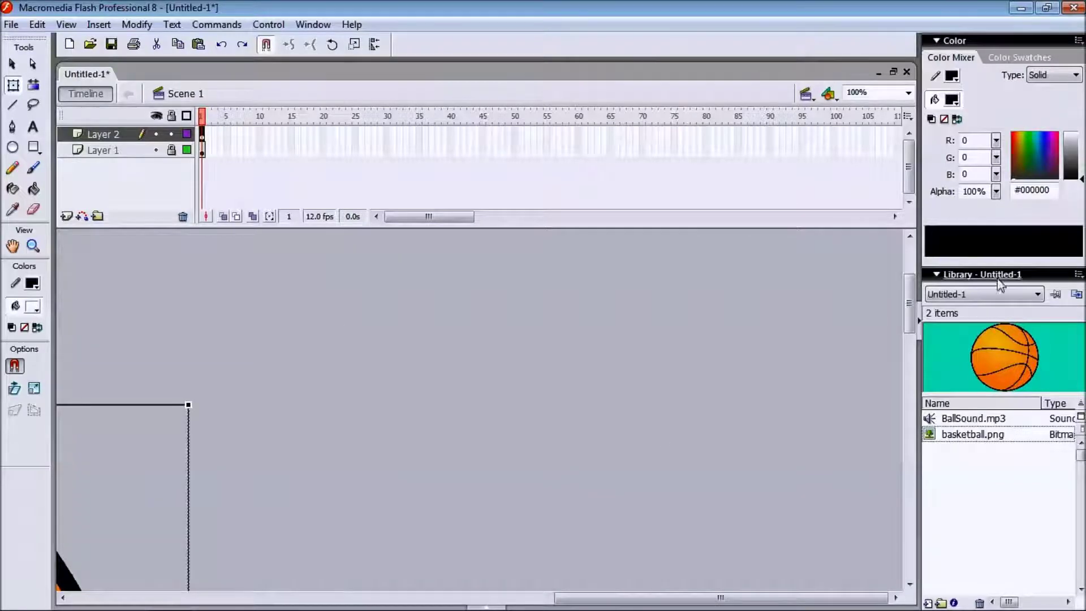
Reduce the oversized basketball's width and height by scaling its bounding box with Free Transform.
drag(911, 304, 911, 430)
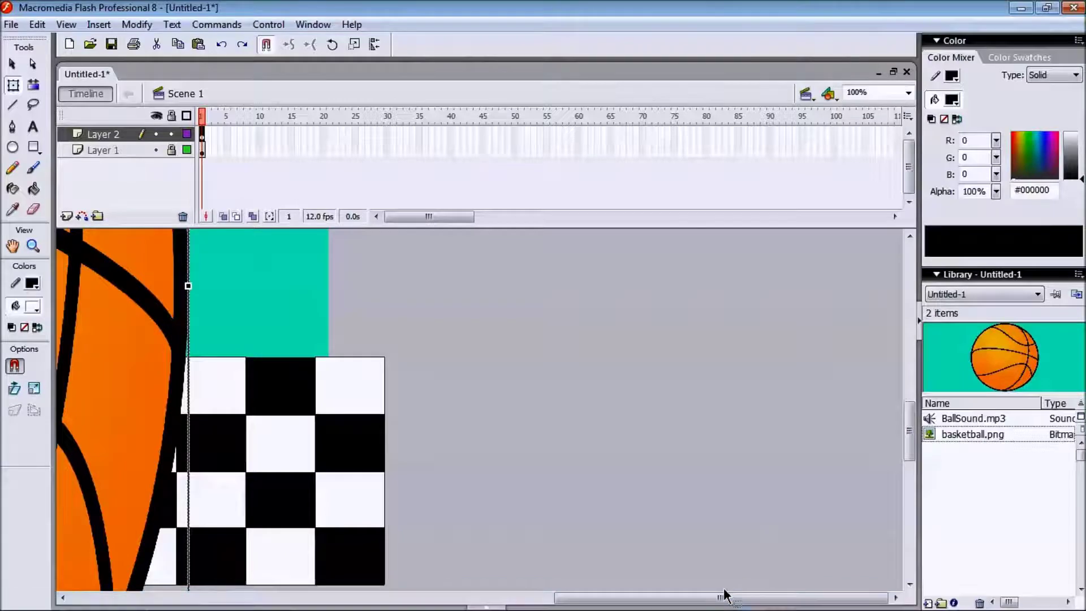
drag(719, 597, 539, 597)
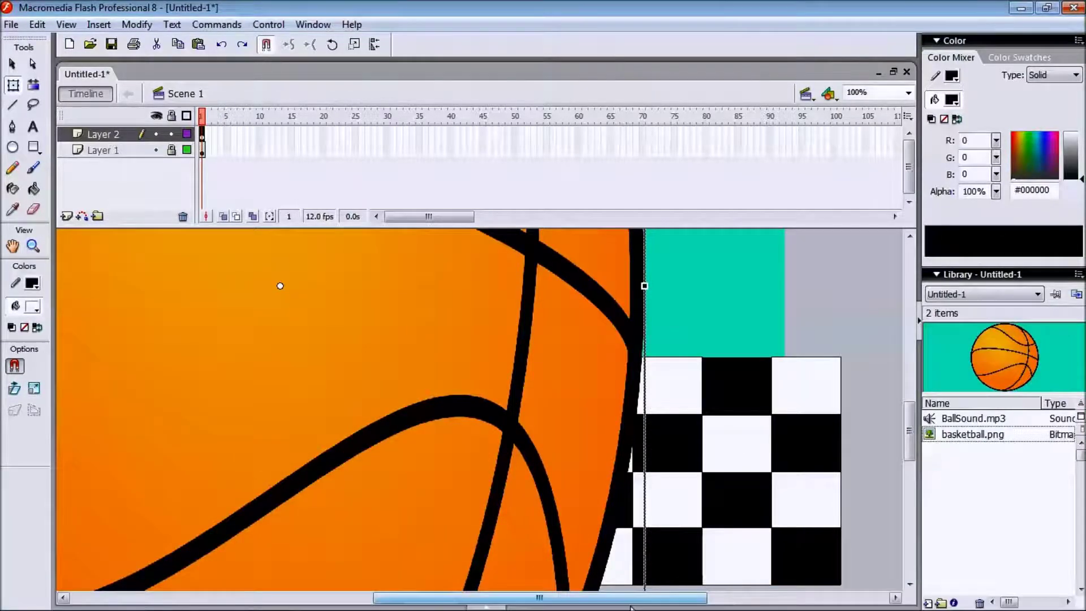
drag(622, 598, 561, 598)
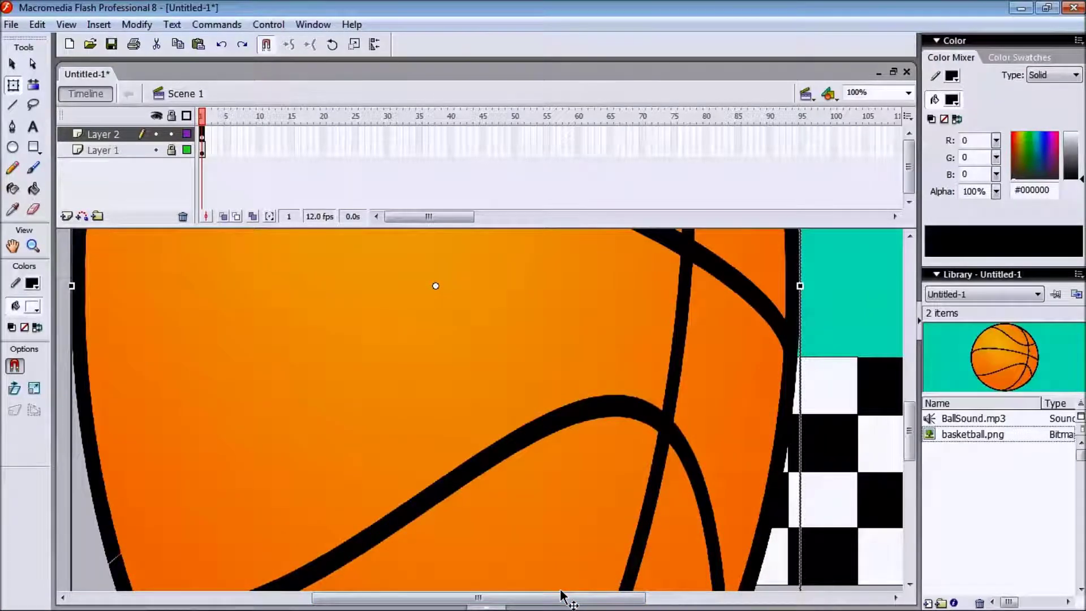
scroll(673, 588, down, 8)
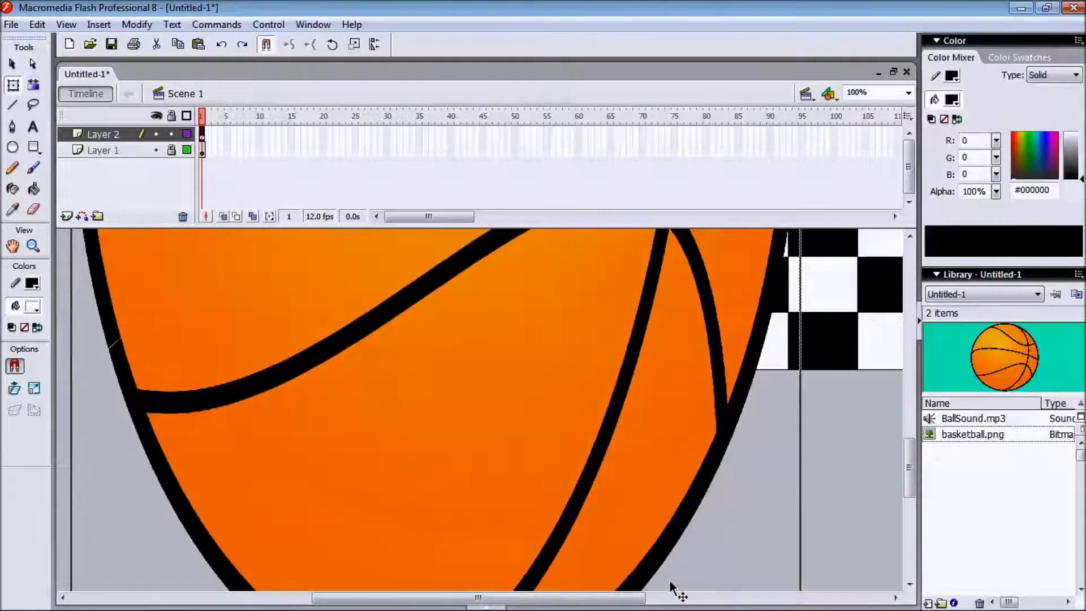
drag(71, 343, 315, 262)
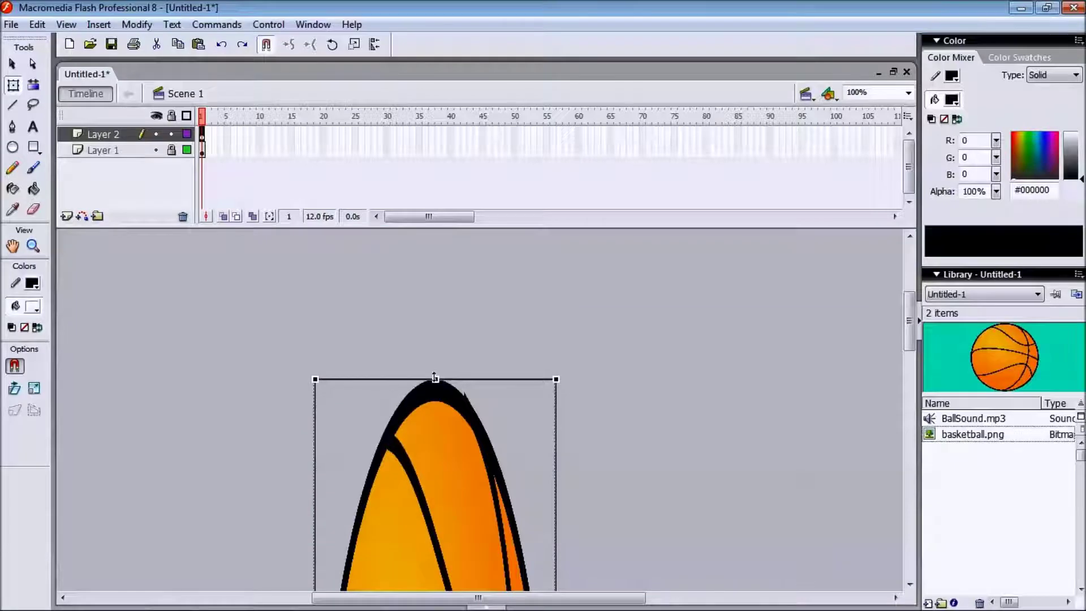
drag(436, 379, 435, 573)
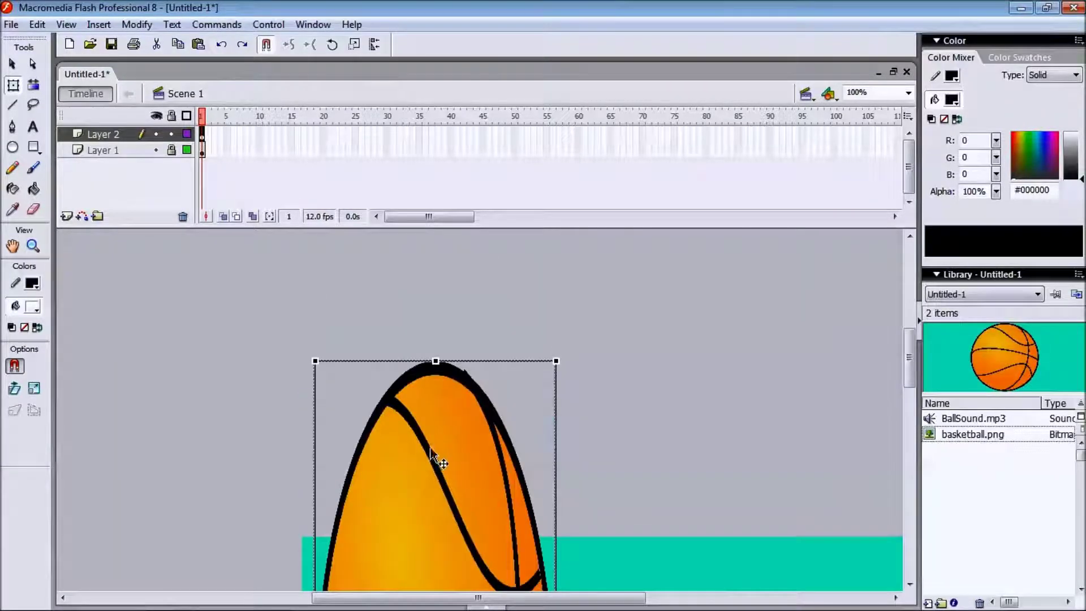
drag(436, 365, 435, 563)
Scale the basketball down to a small, nearly round ball and move it off the stage, left of the turquoise area.
scroll(435, 563, down, 5)
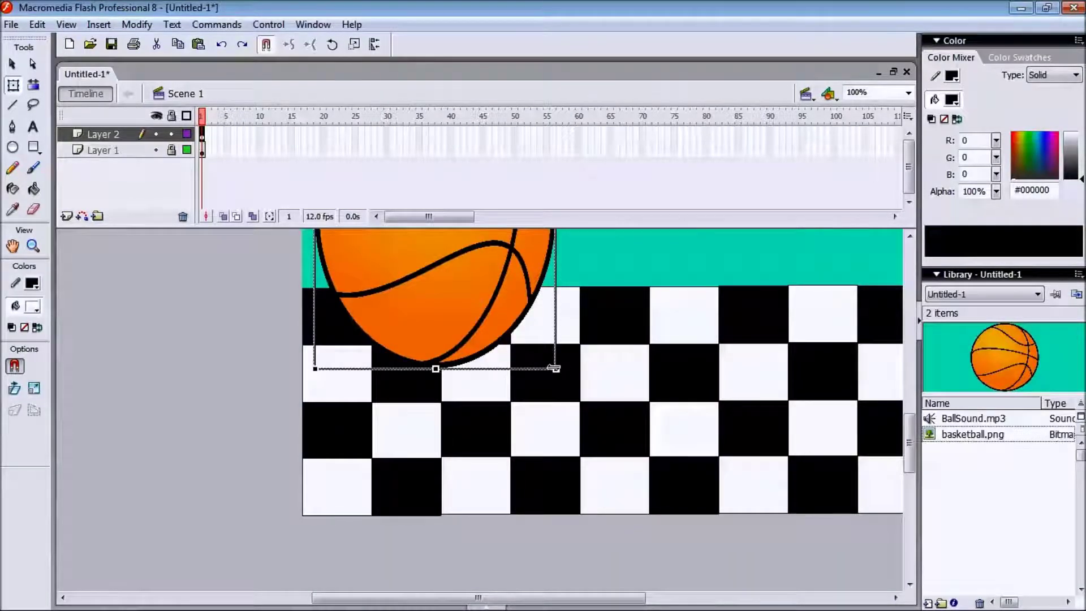
drag(554, 370, 519, 340)
scroll(520, 339, up, 5)
scroll(519, 339, down, 3)
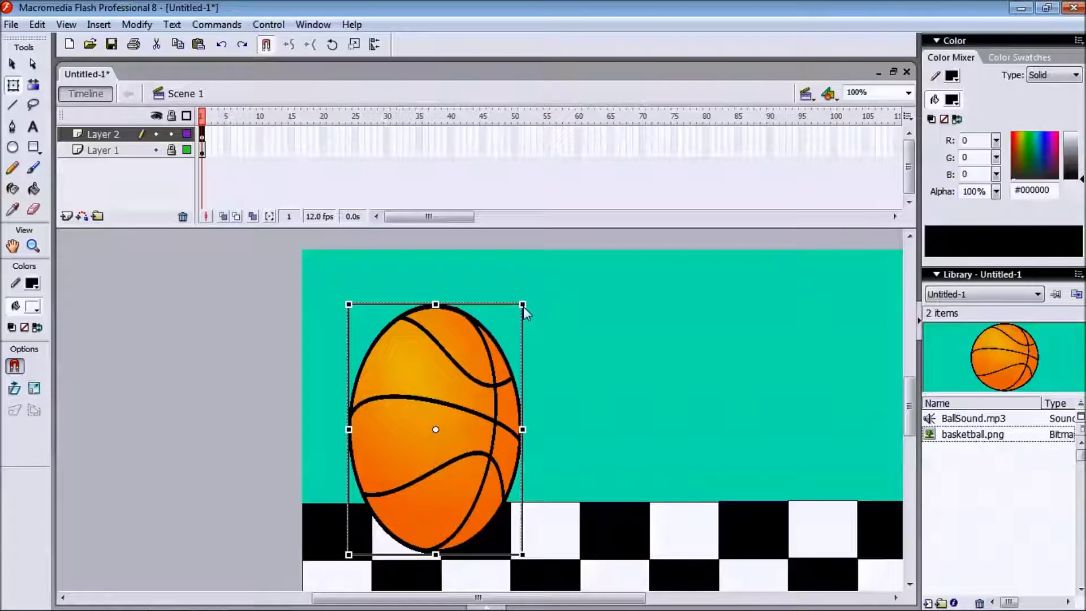
drag(523, 307, 431, 368)
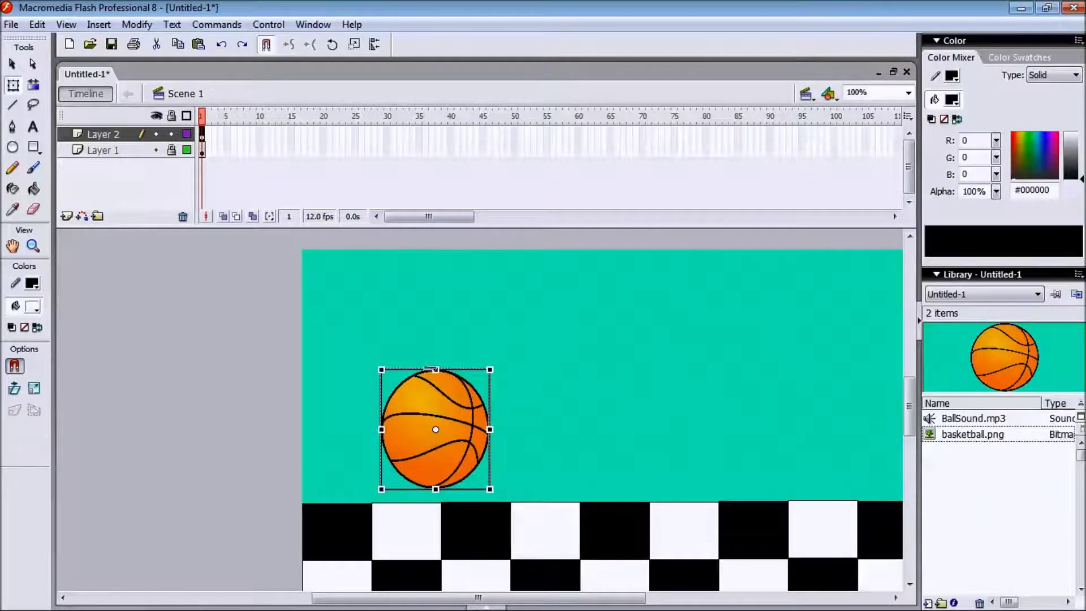
drag(441, 410, 135, 373)
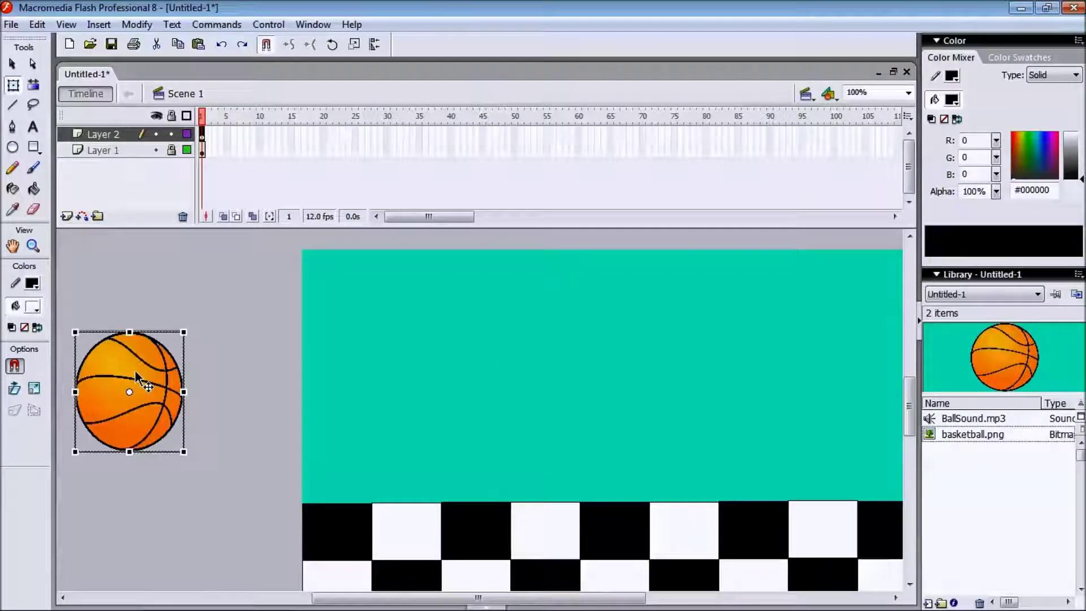
Insert a keyframe at frame 60 of Layer 2.
drag(503, 601, 656, 601)
drag(908, 408, 905, 454)
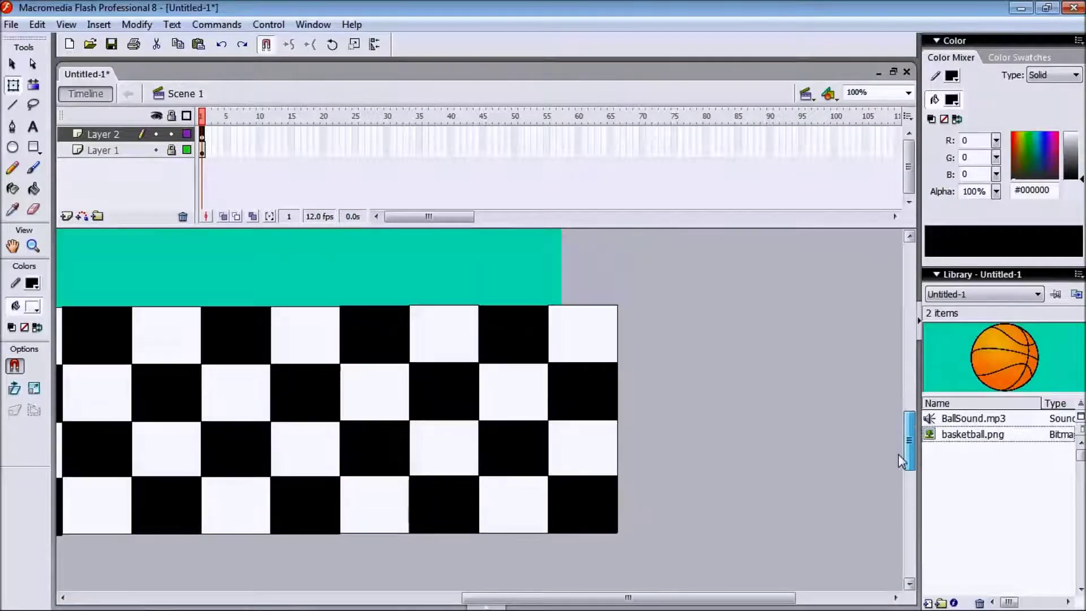
click(672, 511)
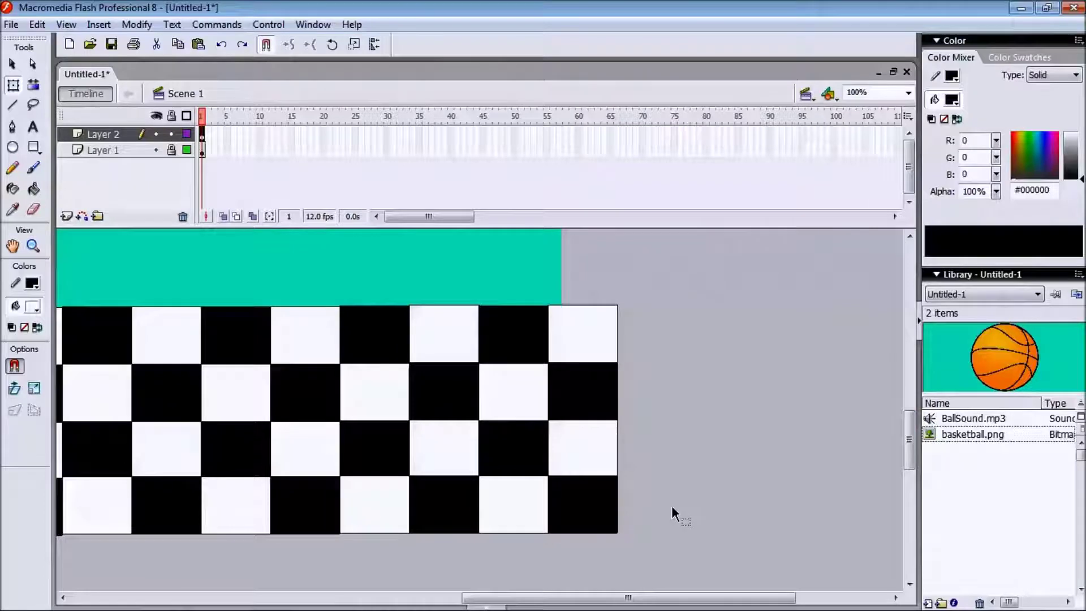
click(387, 134)
right_click(386, 134)
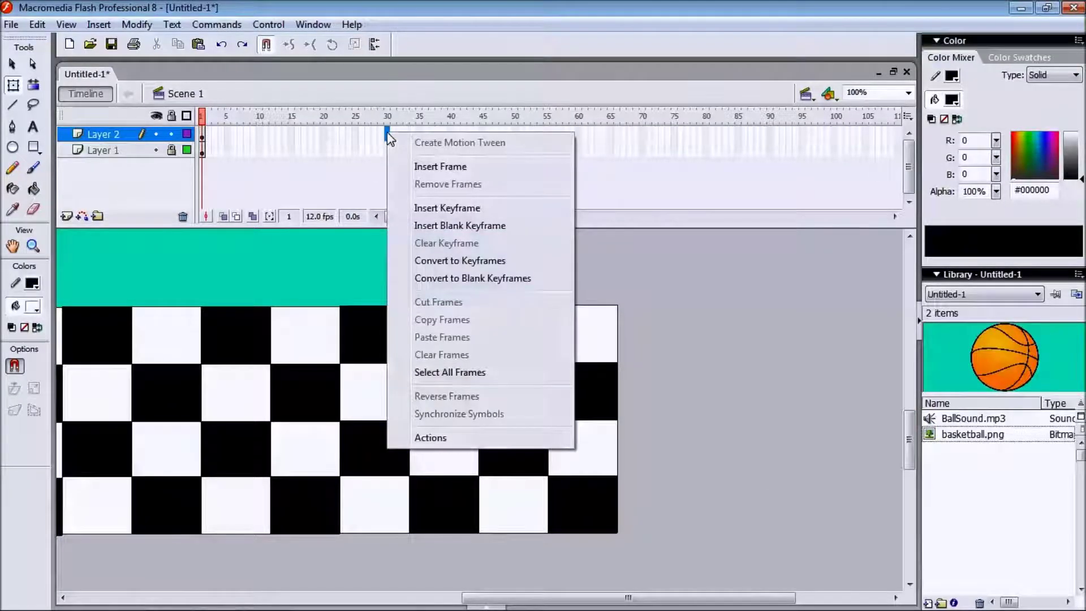
click(583, 135)
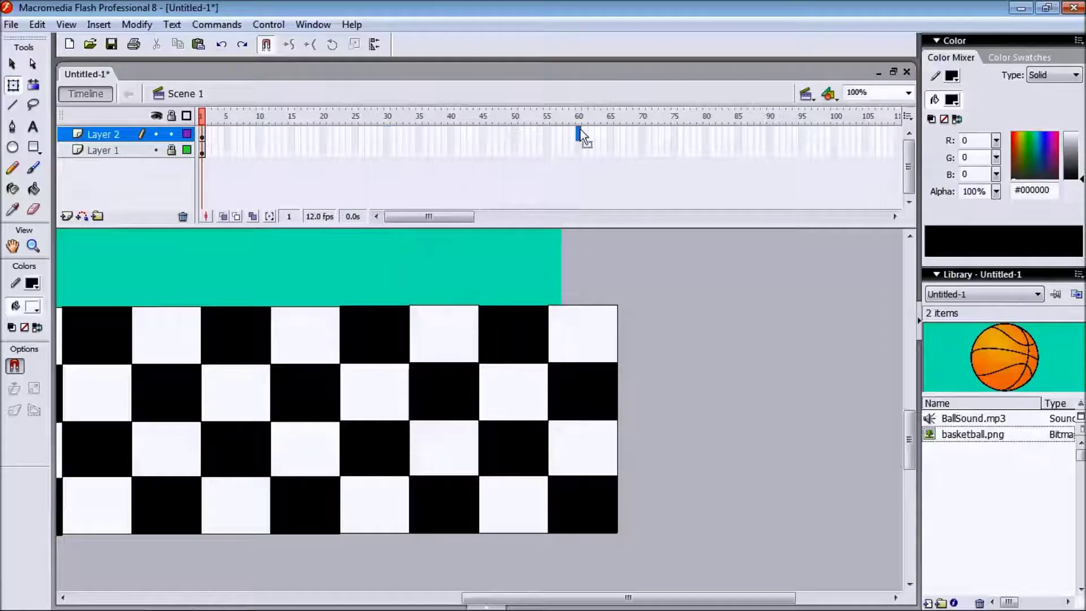
right_click(583, 135)
click(595, 205)
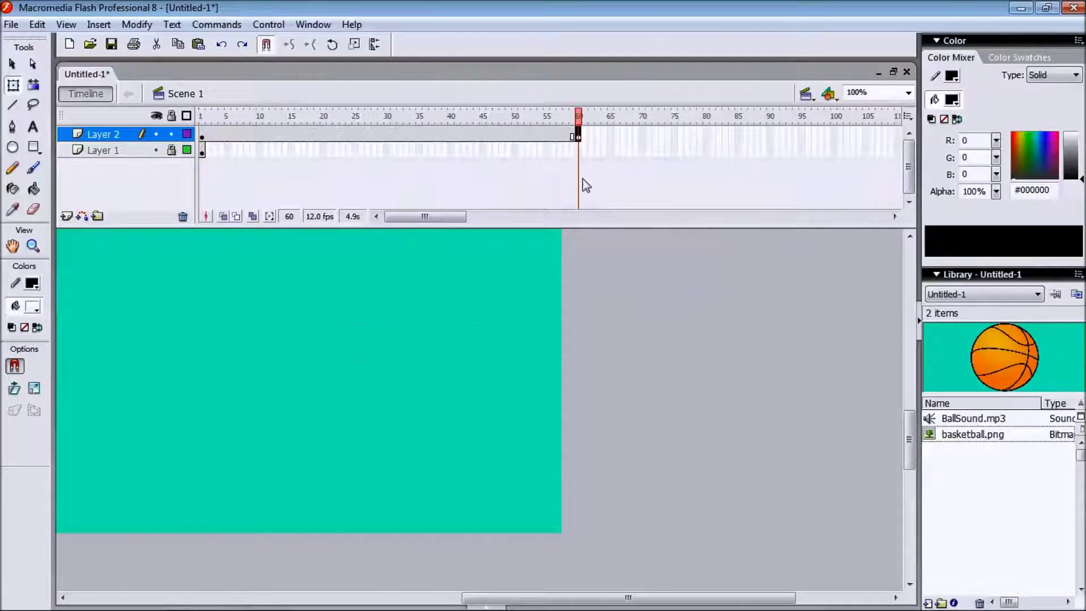
Extend the checkered floor's Layer 1 to frame 60 with a regular frame.
right_click(579, 150)
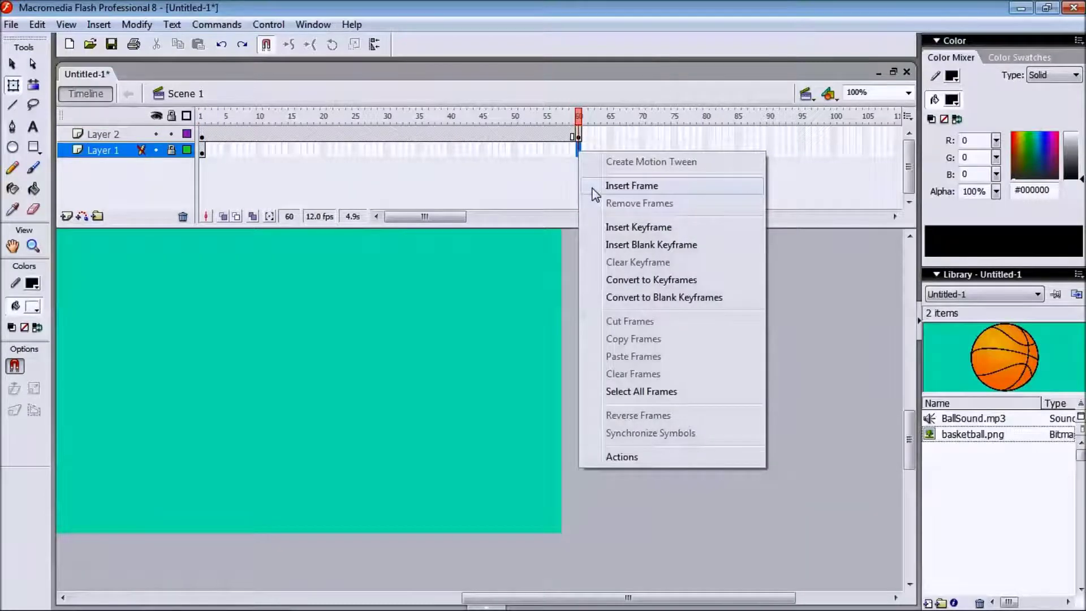
click(631, 186)
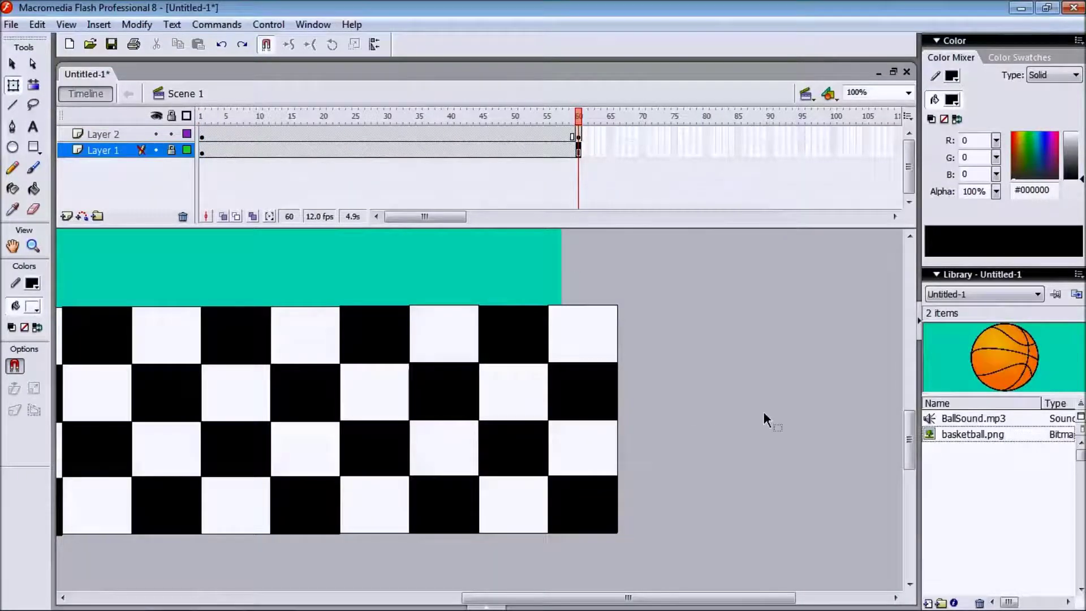
click(909, 435)
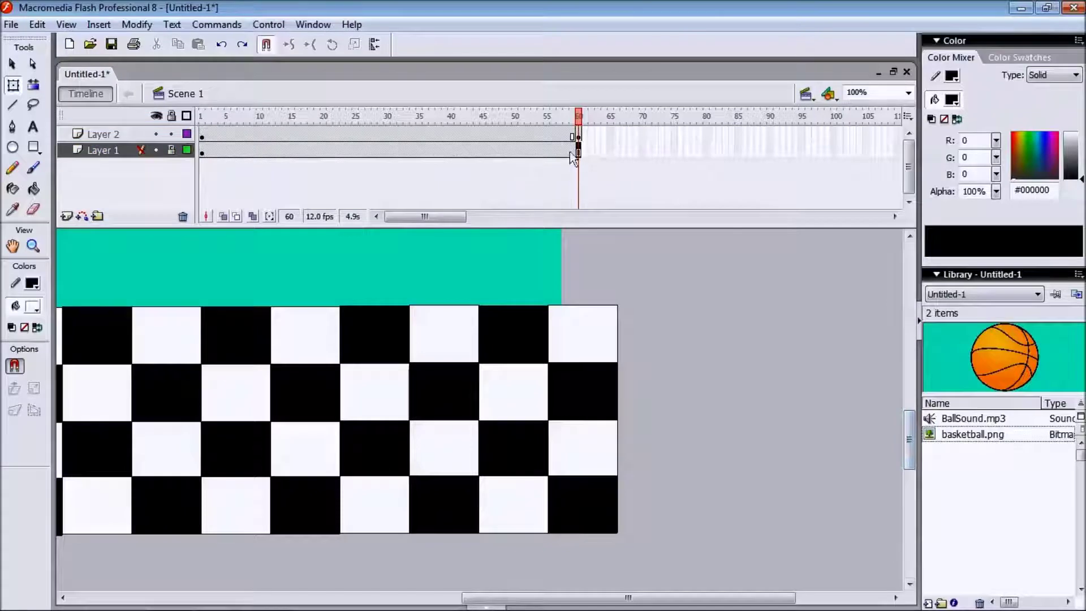
At frame 60 of Layer 2, move the basketball off the stage, just beyond the right end of the checkered floor.
click(578, 135)
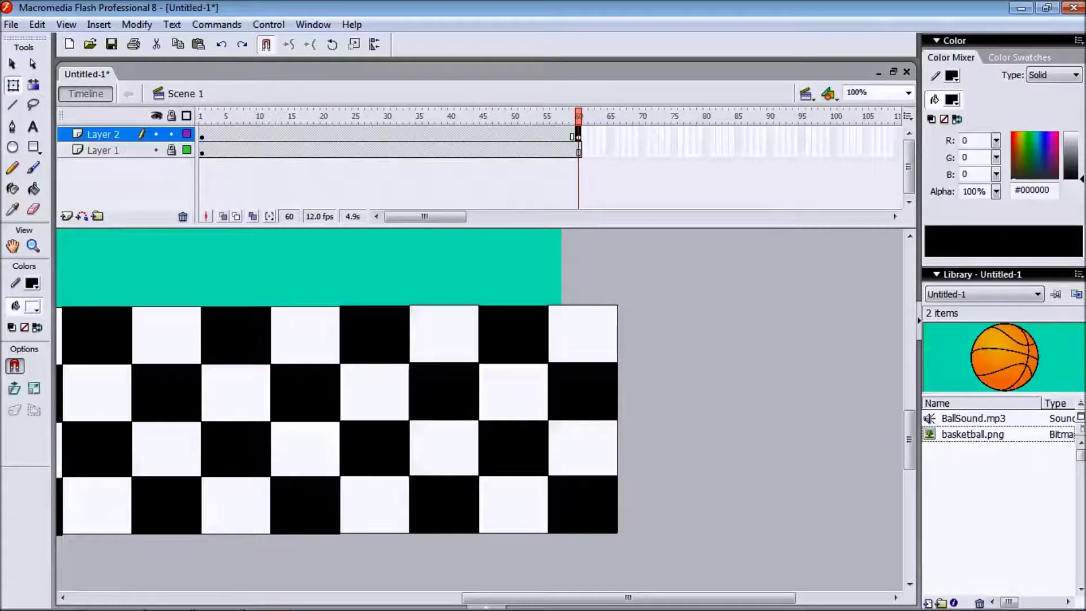
drag(643, 592, 482, 593)
drag(176, 239, 779, 456)
drag(574, 602, 700, 601)
drag(424, 402, 786, 465)
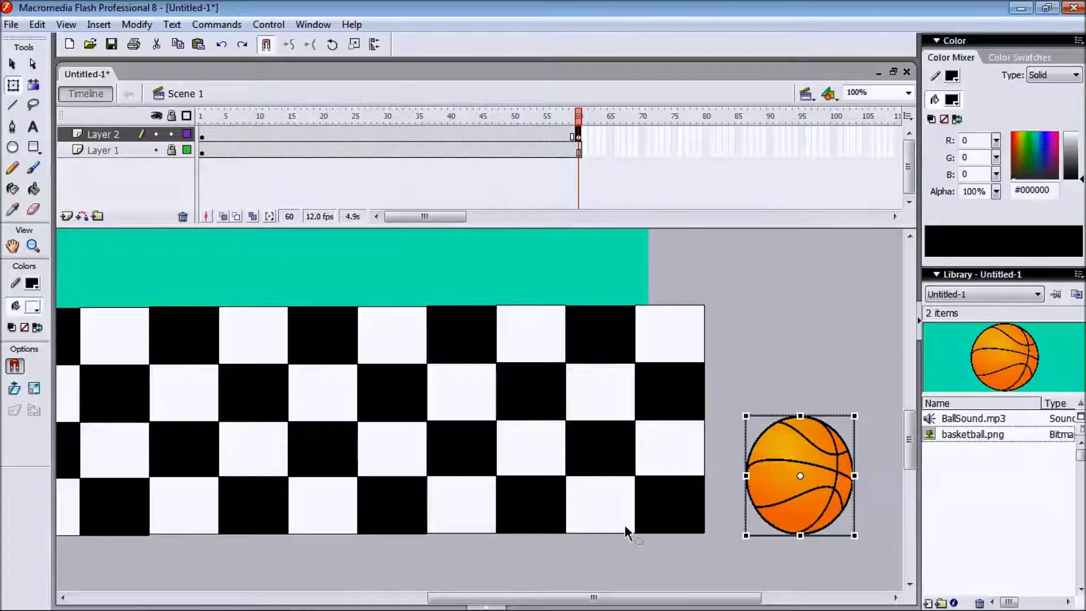
Create a motion tween on Layer 2 across frames 1 to 60.
drag(631, 598, 514, 588)
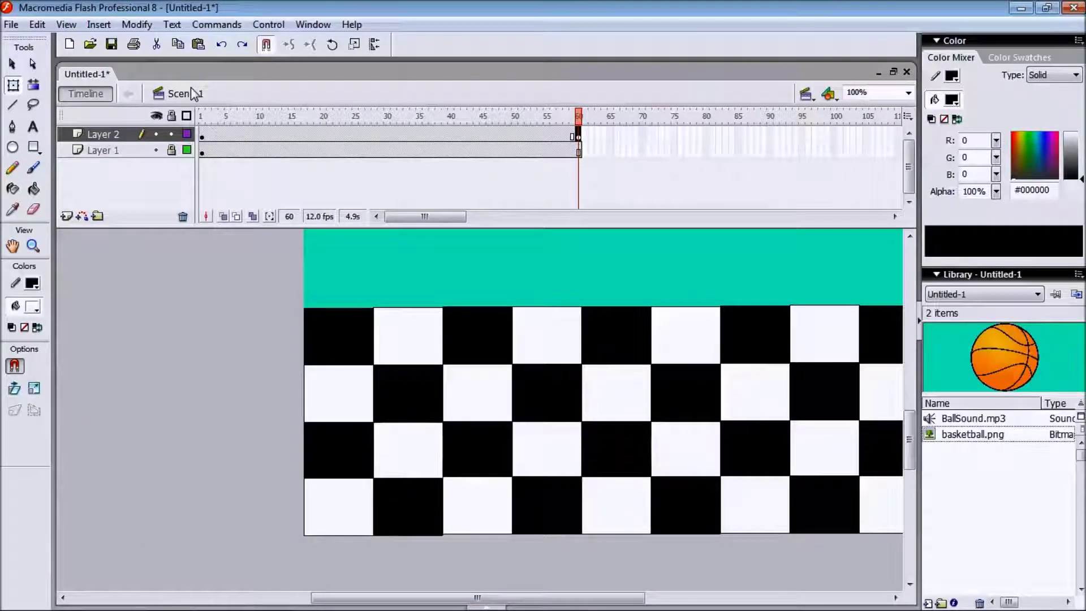
click(201, 134)
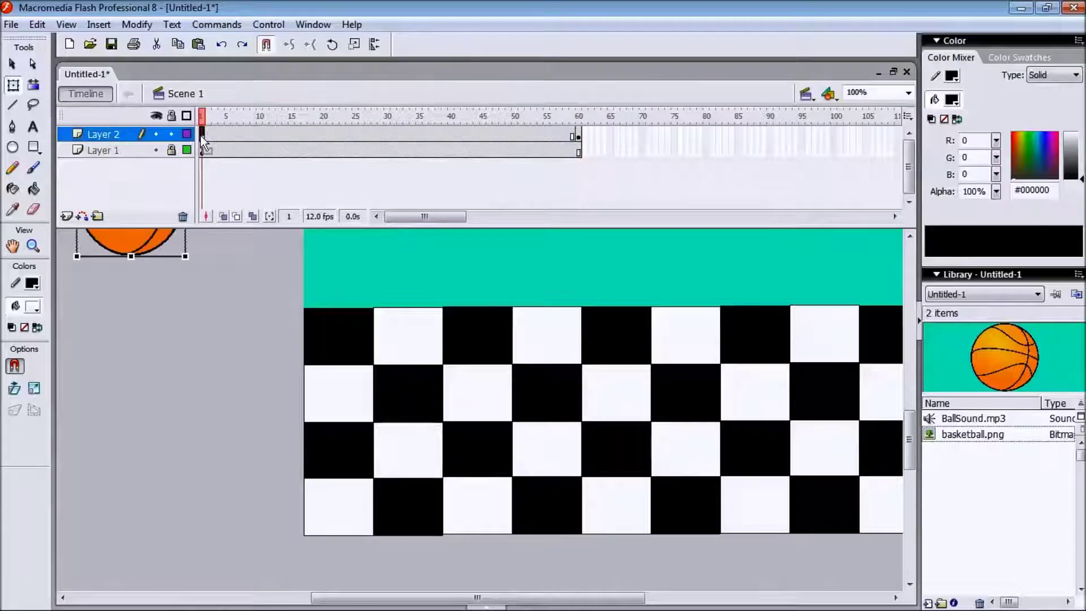
shift+click(578, 135)
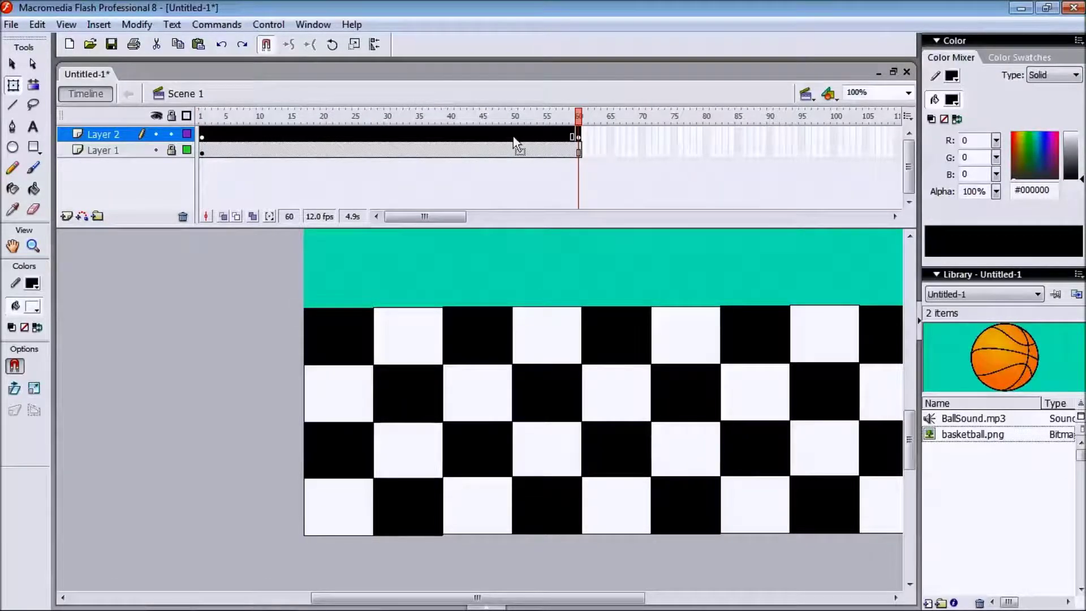
right_click(513, 136)
click(566, 147)
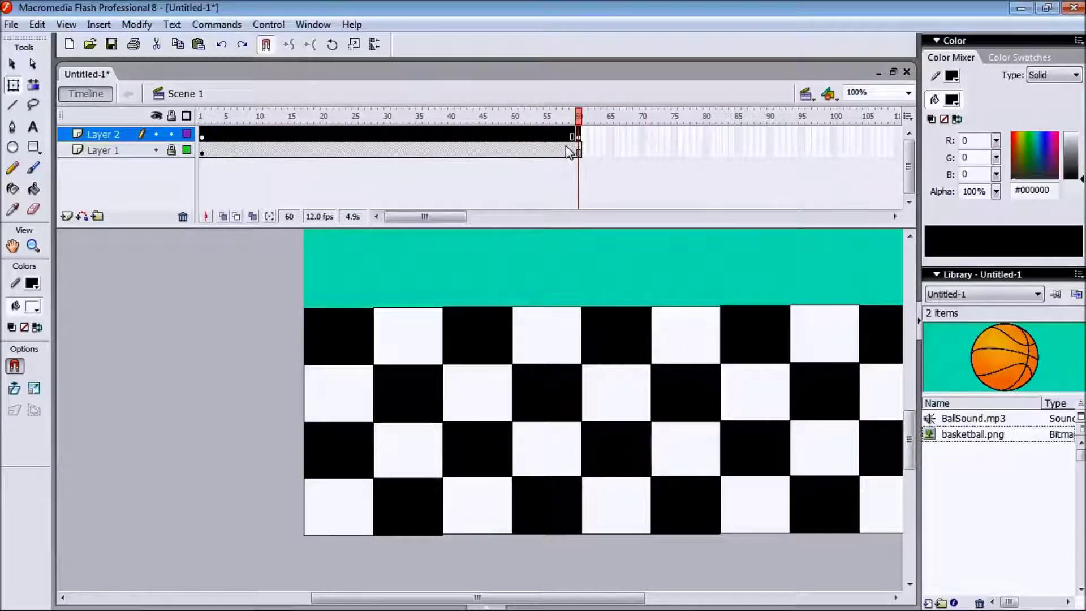
Return to frame 1 and test the movie to preview the basketball's motion across the stage.
drag(583, 117, 185, 169)
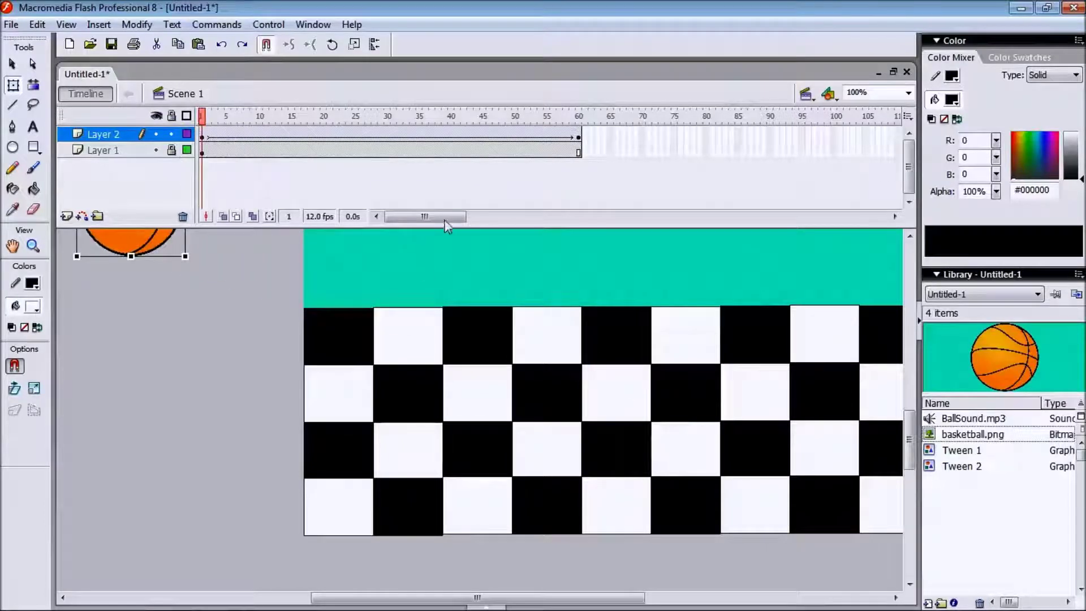
click(268, 24)
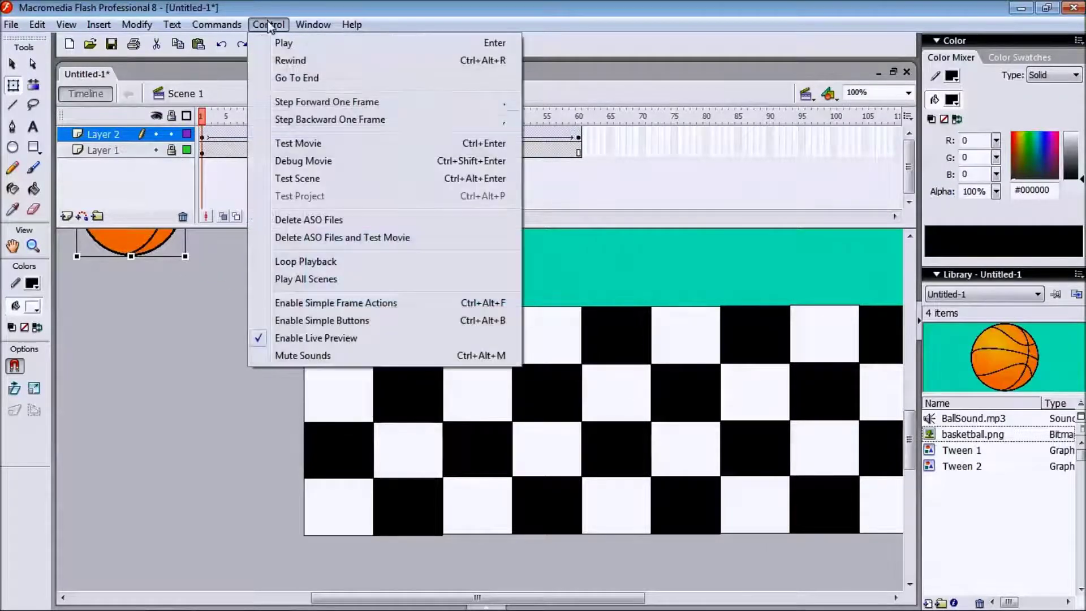
click(328, 143)
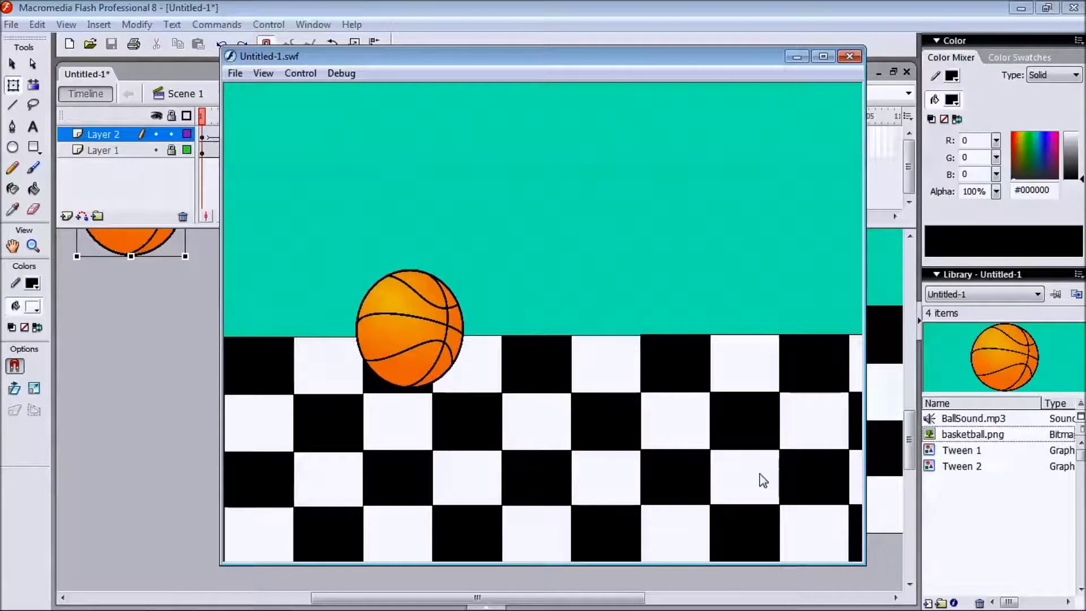
click(850, 57)
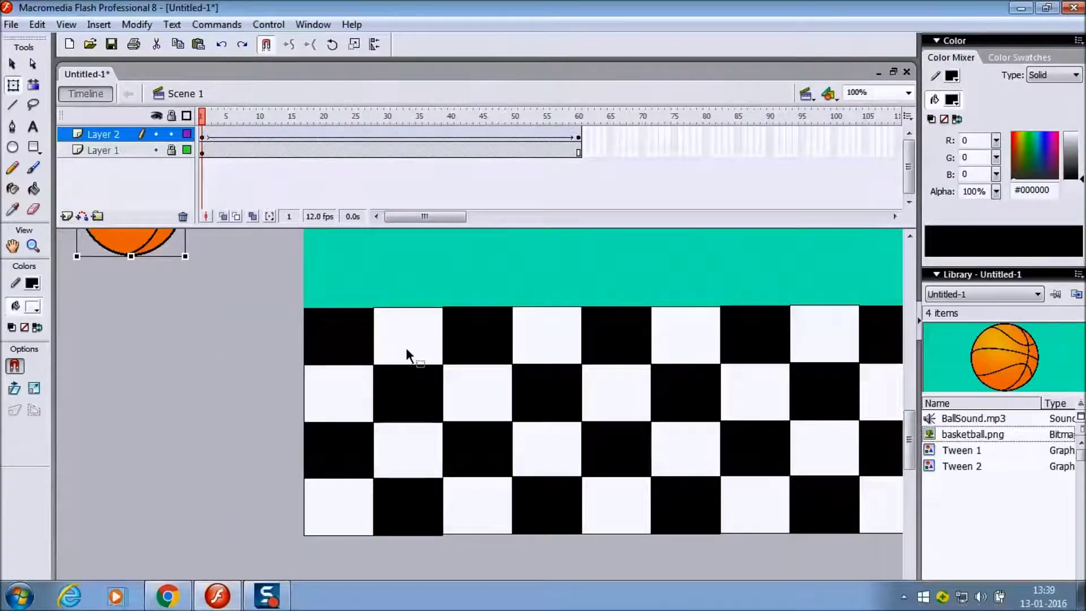
Add a motion guide layer above Layer 2.
right_click(108, 140)
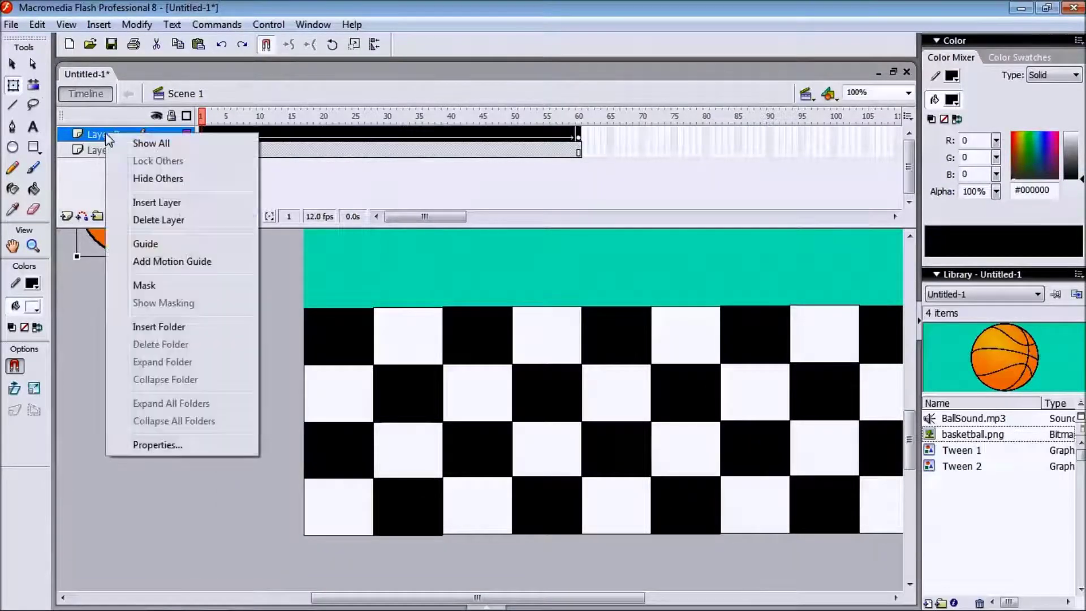
click(198, 268)
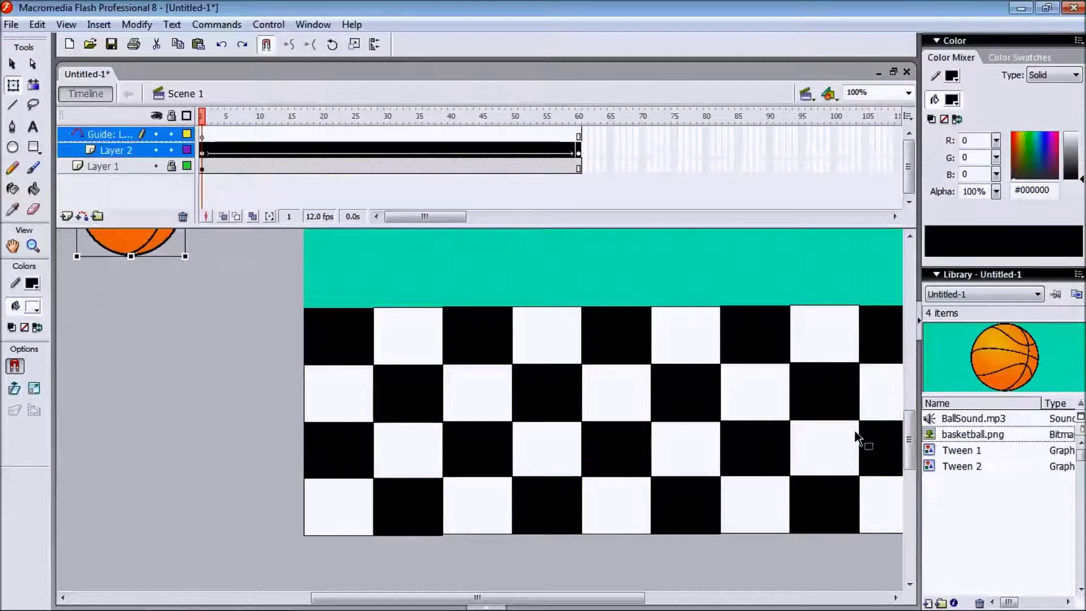
Select frame 1 of the motion guide layer and activate the Pencil tool for drawing the guide path.
drag(911, 455, 910, 436)
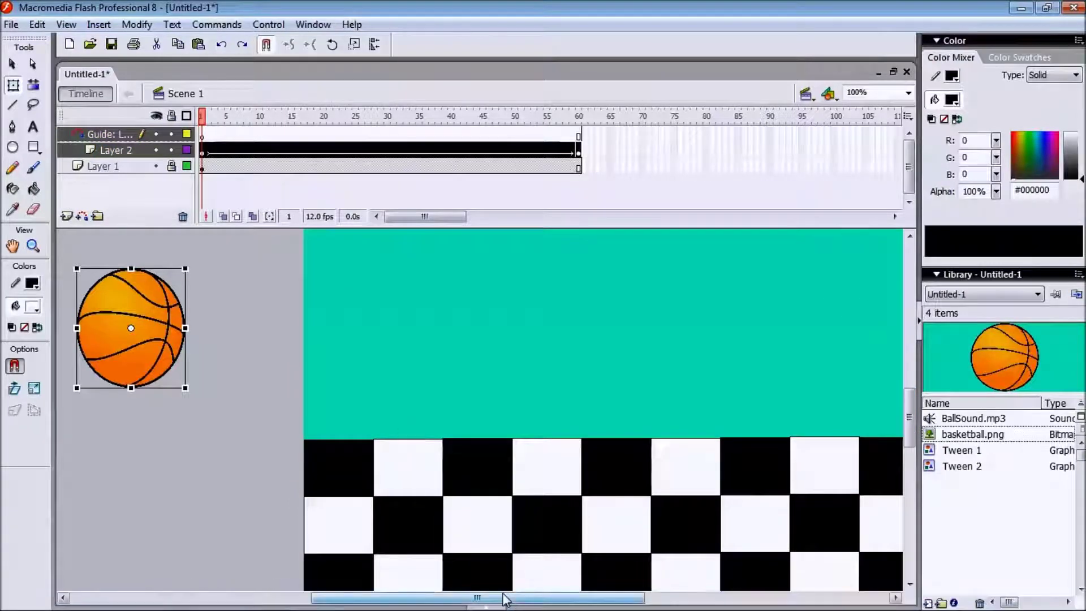
drag(495, 603, 522, 602)
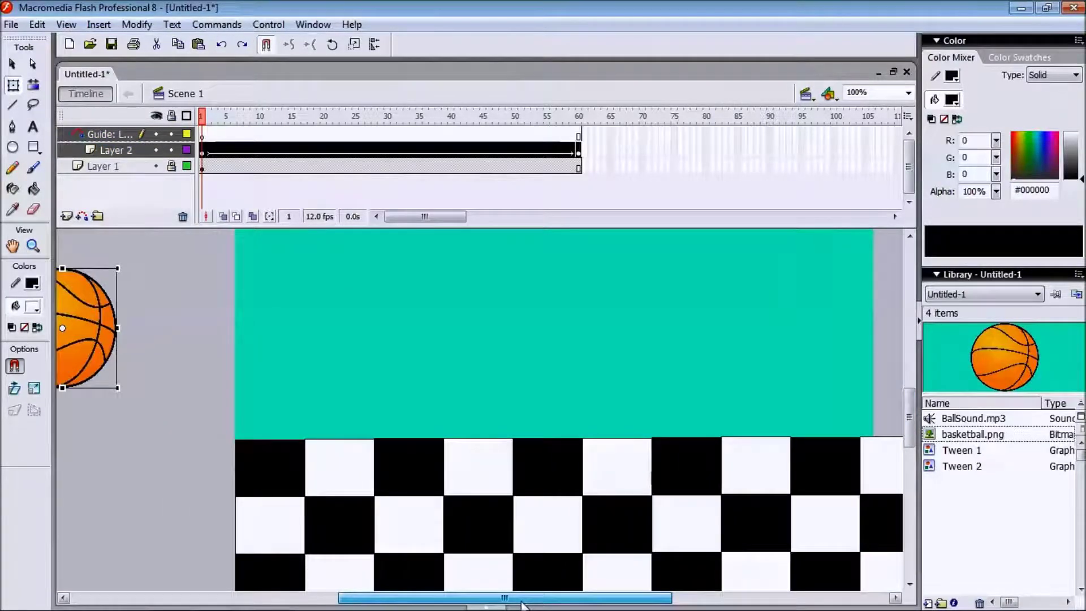
click(158, 345)
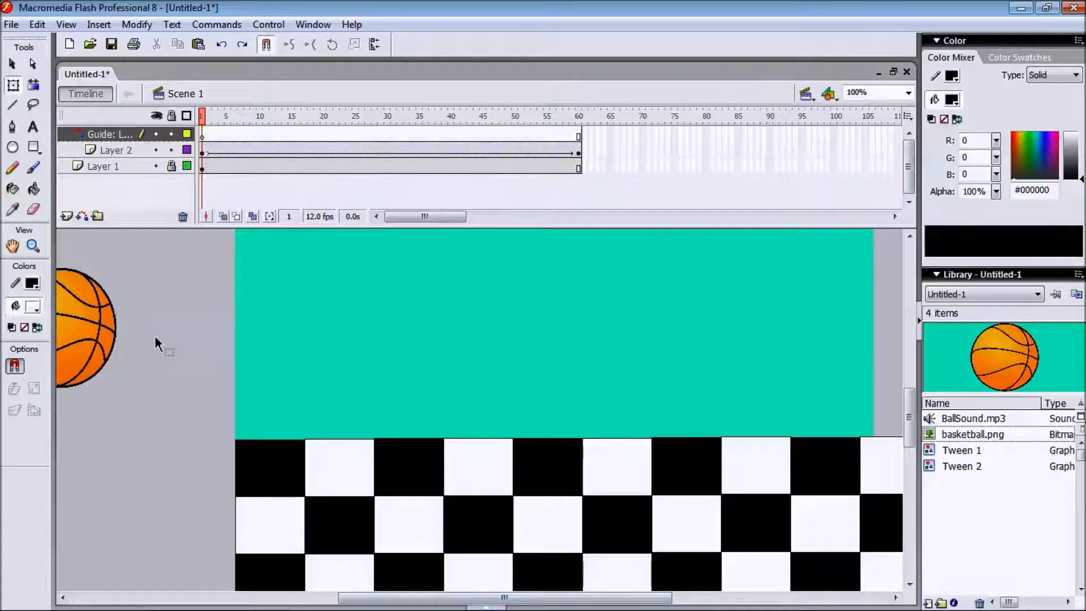
click(203, 134)
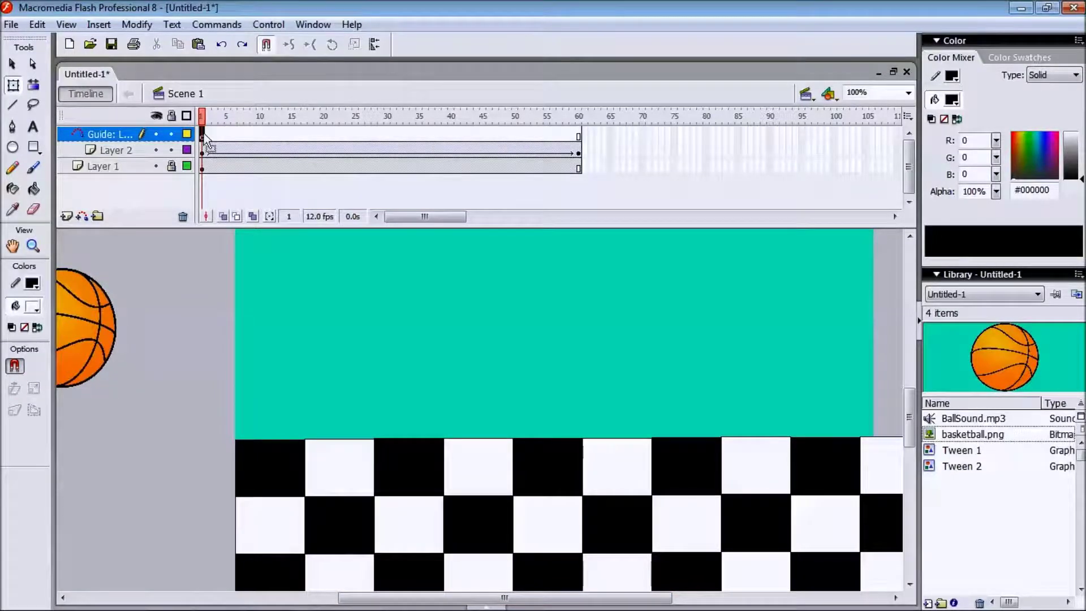
click(13, 168)
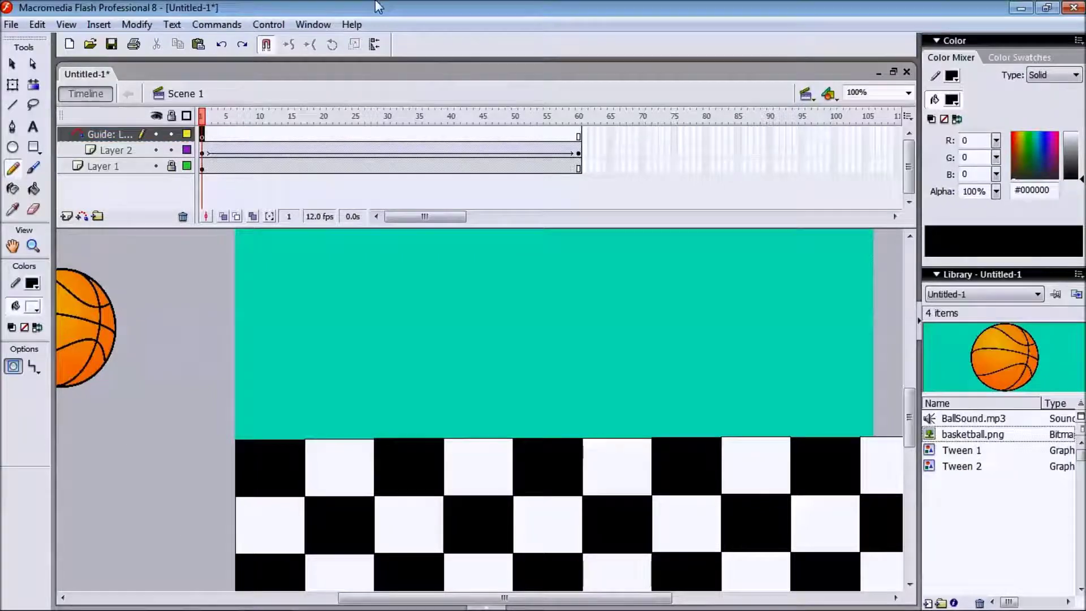
mouse_move(93, 429)
mouse_down()
mouse_move(98, 397)
mouse_move(133, 338)
mouse_move(262, 278)
mouse_move(294, 283)
mouse_move(356, 472)
mouse_move(357, 509)
mouse_move(447, 327)
mouse_move(525, 280)
mouse_move(589, 287)
mouse_move(611, 547)
mouse_up()
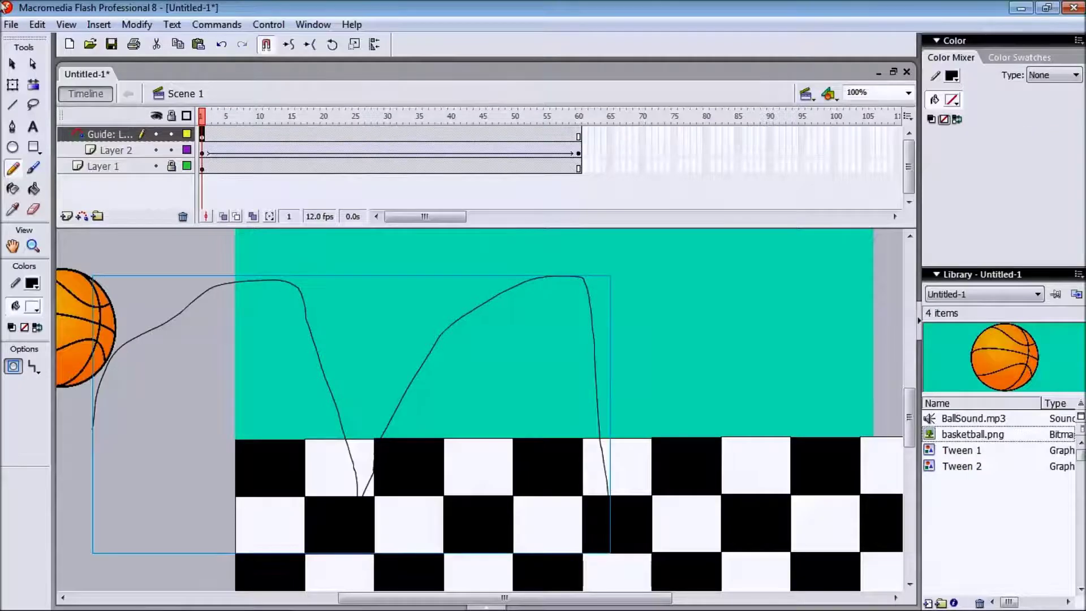
drag(915, 422, 914, 440)
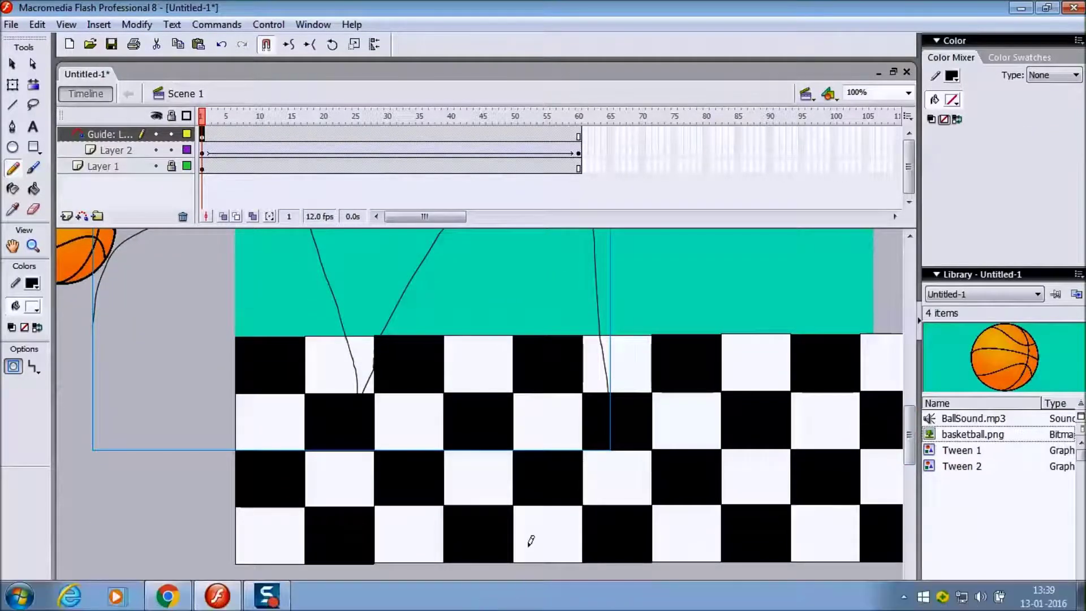
drag(563, 601, 582, 601)
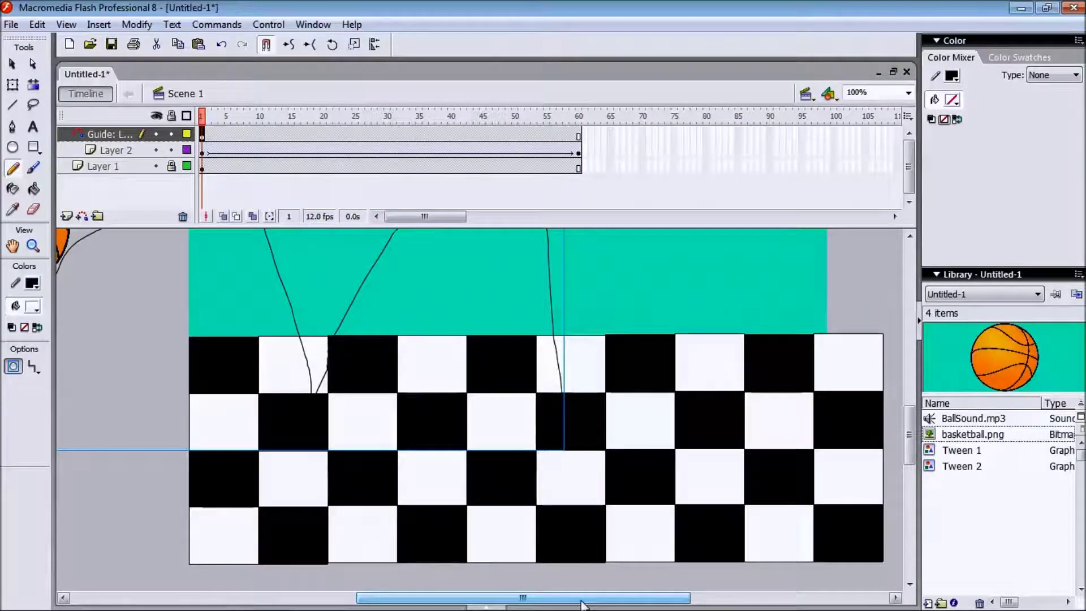
key(ctrl+z)
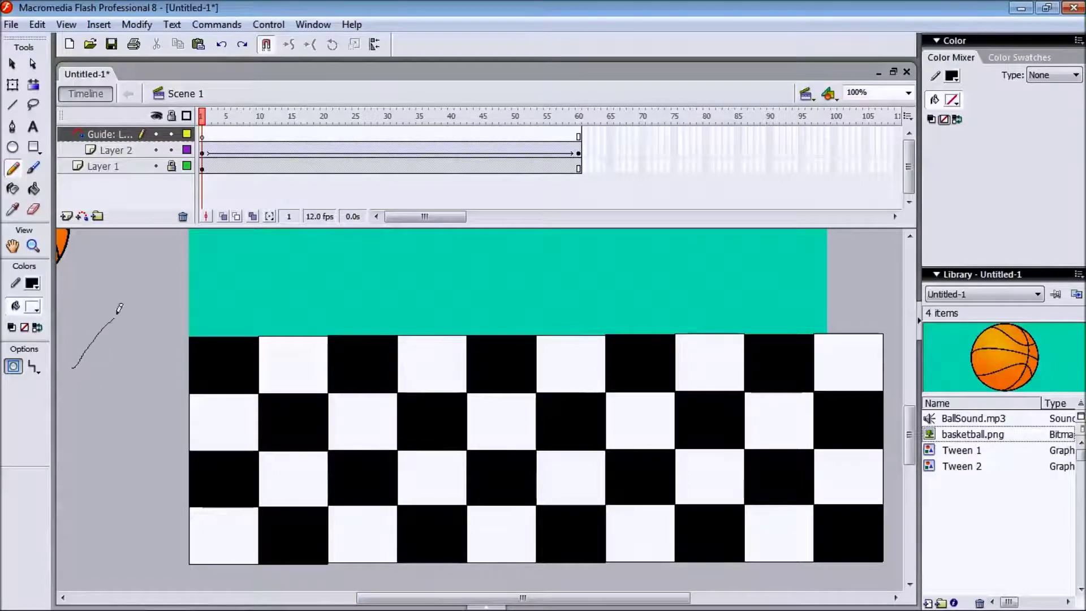
mouse_move(120, 308)
mouse_down()
mouse_move(297, 233)
mouse_move(339, 263)
mouse_move(376, 335)
mouse_up()
drag(407, 435, 450, 355)
mouse_move(515, 287)
mouse_down()
mouse_move(593, 359)
mouse_move(651, 483)
mouse_move(664, 540)
mouse_up()
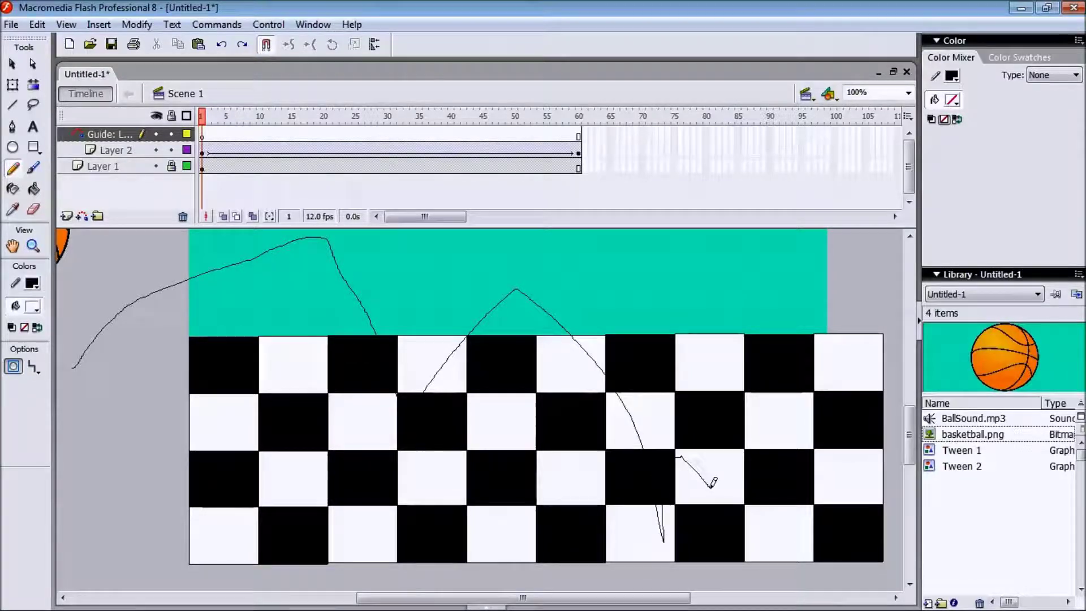
key(ctrl+a)
key(Delete)
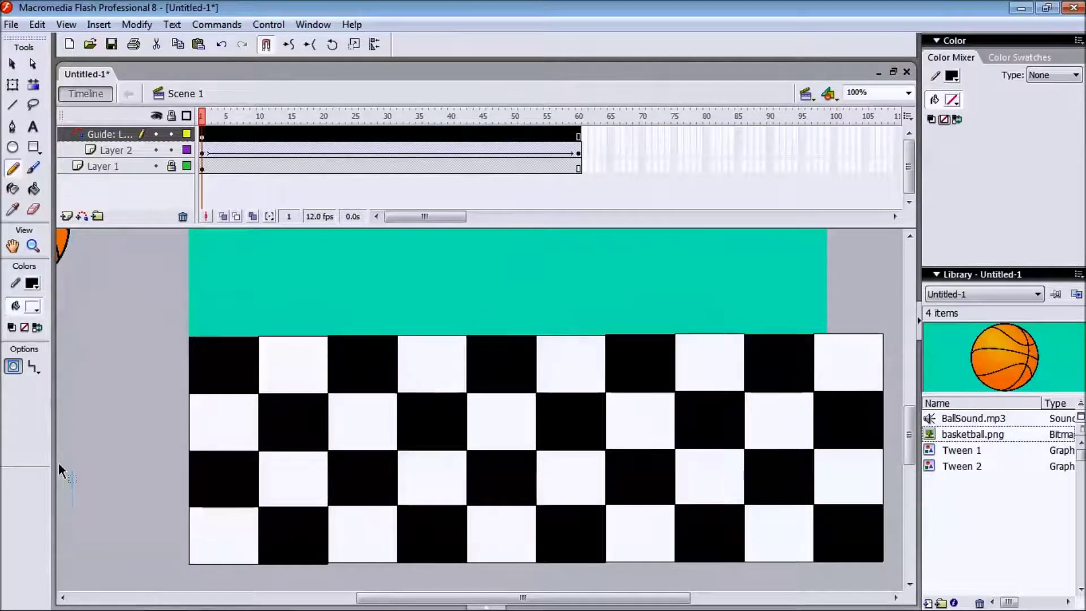
click(59, 463)
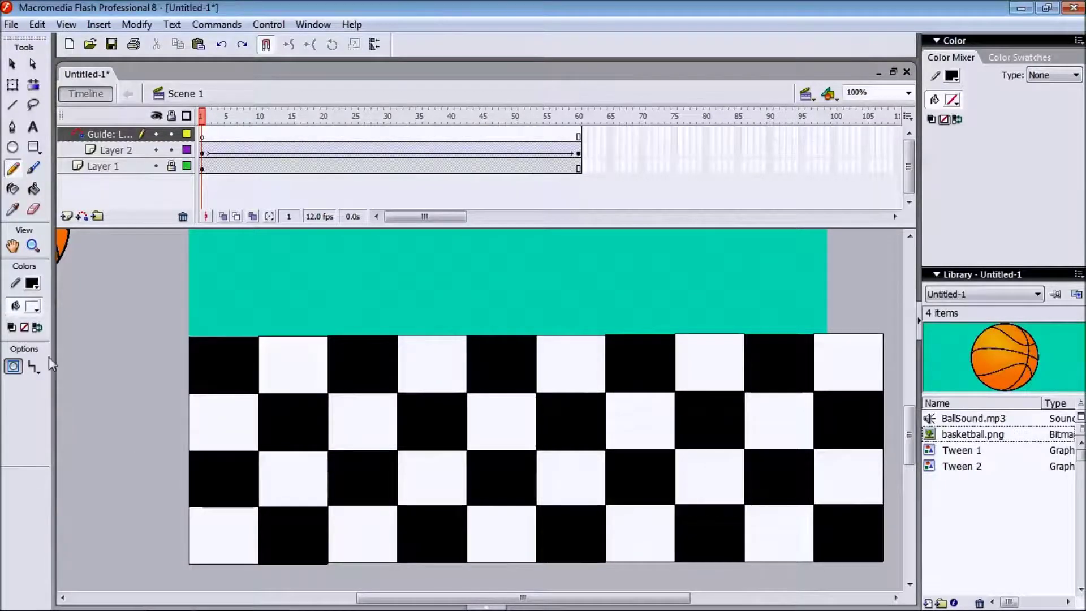
mouse_move(83, 400)
mouse_down()
mouse_move(247, 276)
mouse_move(341, 275)
mouse_move(403, 340)
mouse_move(433, 427)
mouse_move(487, 303)
mouse_move(587, 309)
mouse_move(625, 334)
mouse_up()
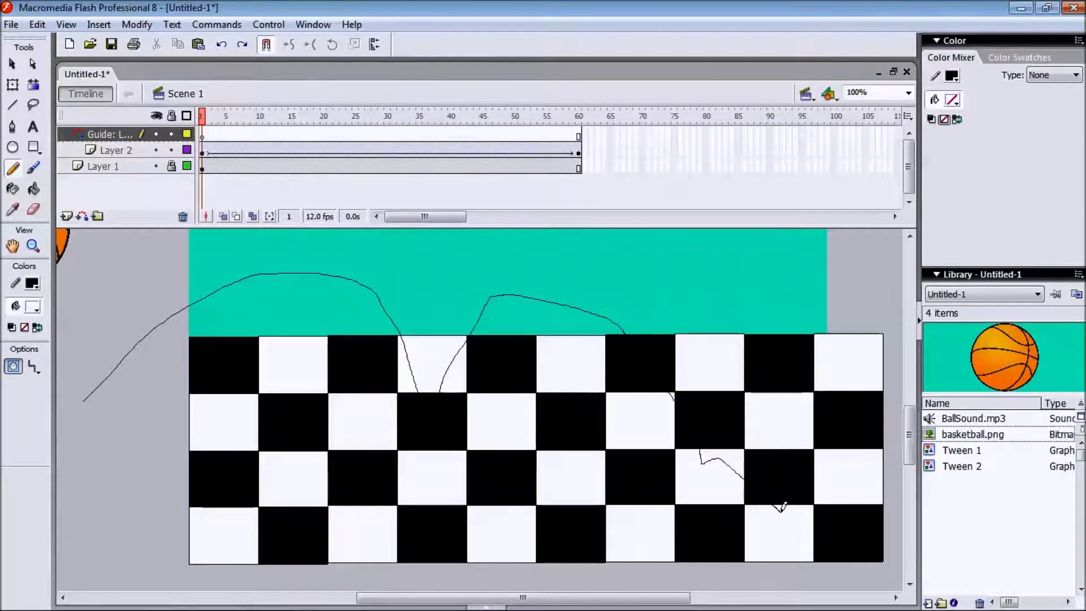
key(ctrl+a)
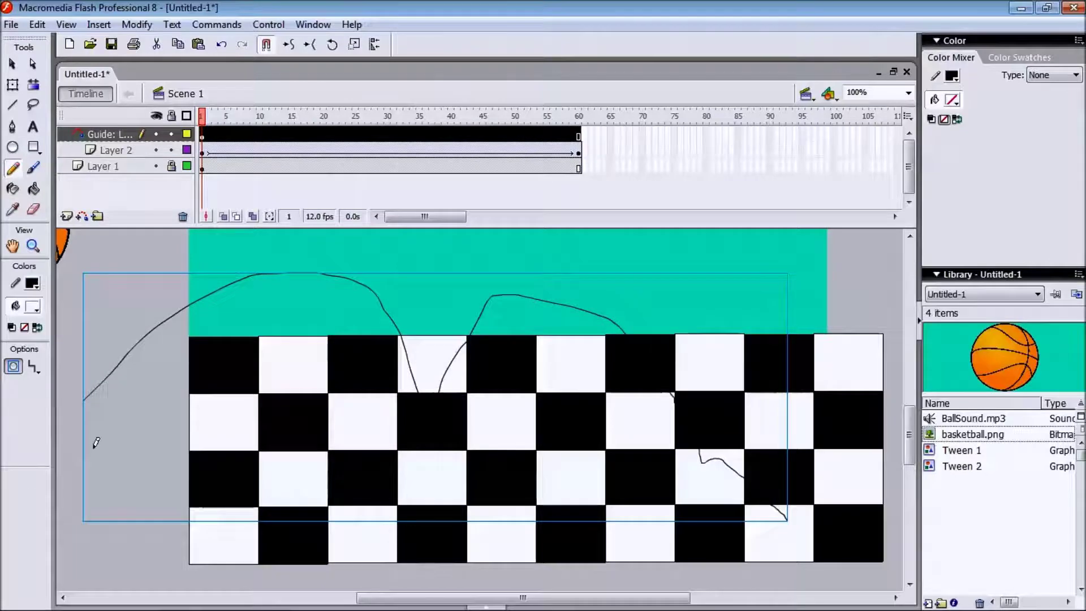
key(Delete)
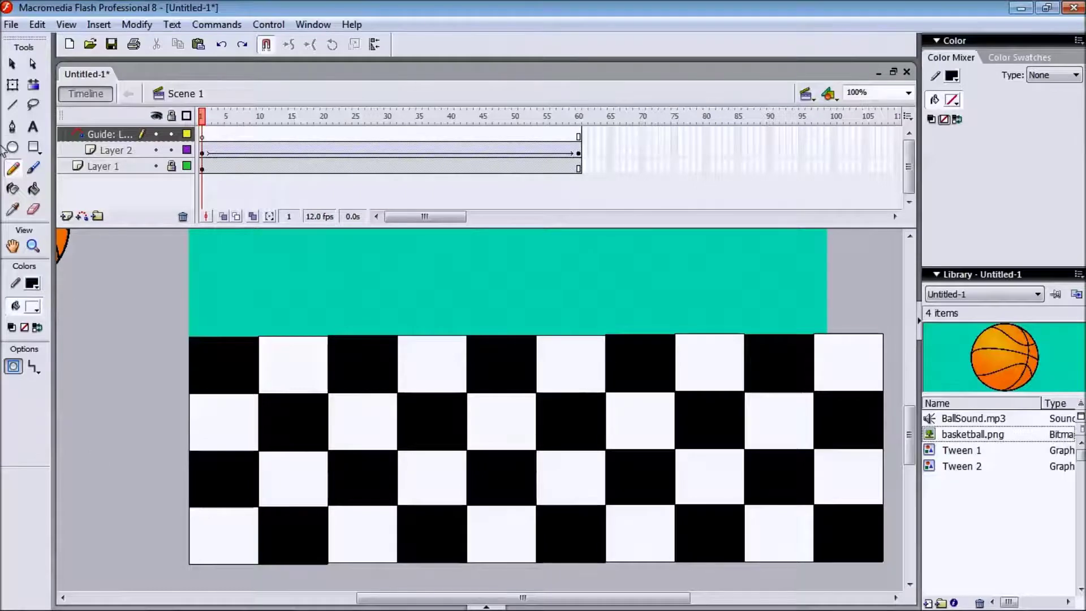
Draw a freehand bouncing path with shrinking arcs from the left of the checkered floor to just beyond its right end.
mouse_move(77, 398)
mouse_down()
mouse_move(127, 324)
mouse_move(357, 280)
mouse_move(423, 416)
mouse_move(583, 276)
mouse_move(639, 365)
mouse_move(663, 448)
mouse_move(675, 420)
mouse_move(779, 420)
mouse_move(791, 448)
mouse_up()
drag(802, 521, 812, 509)
drag(878, 502, 908, 530)
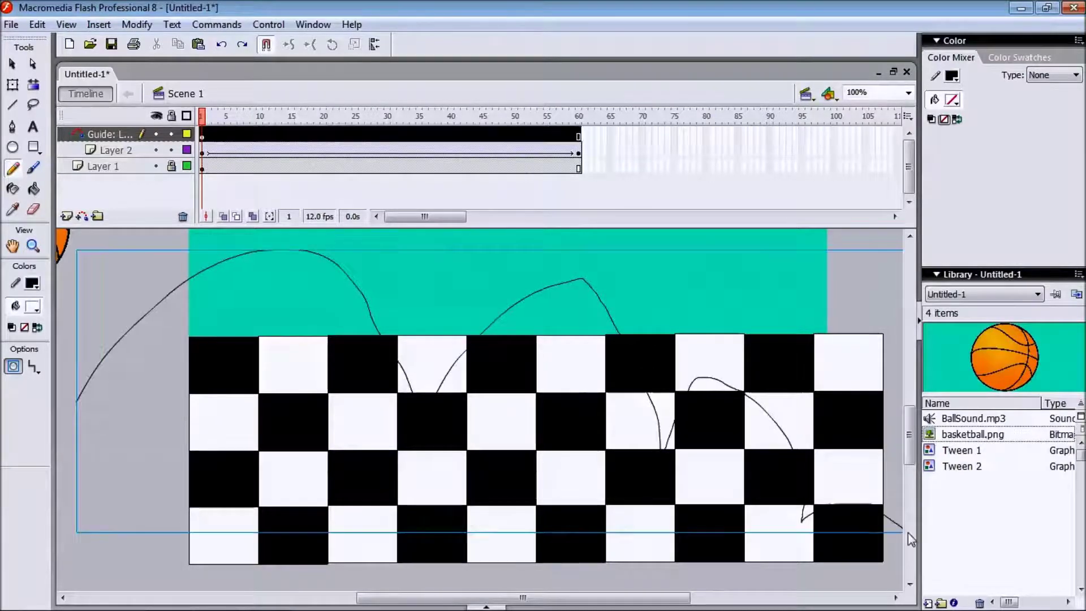
At frame 1 of Layer 2, move the basketball so its centre snaps onto the left starting point of the guide path.
mouse_move(492, 598)
mouse_down()
mouse_move(557, 599)
mouse_move(486, 594)
mouse_up()
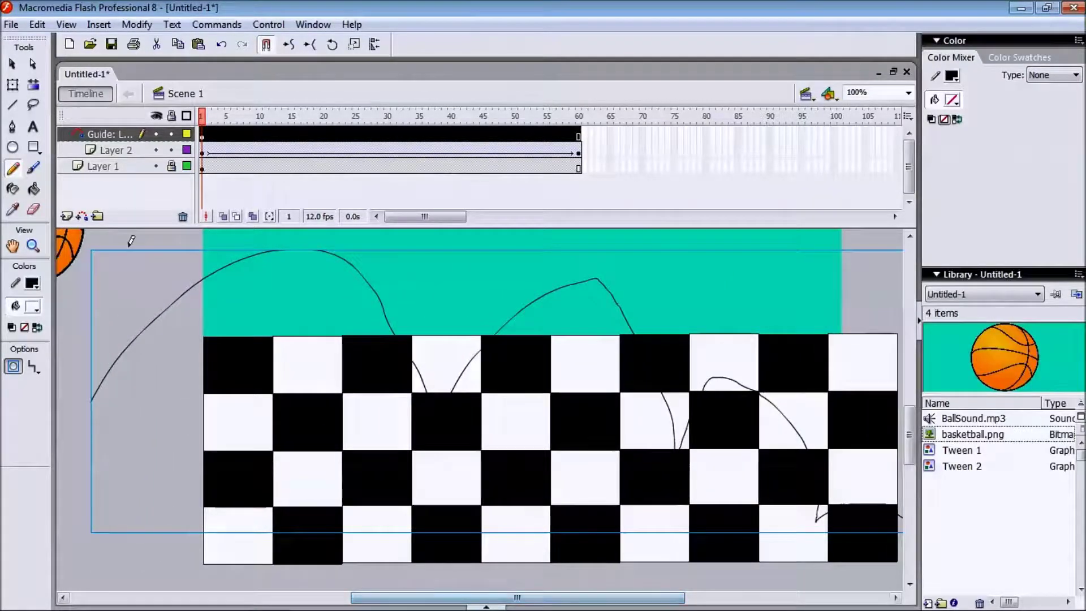
click(204, 154)
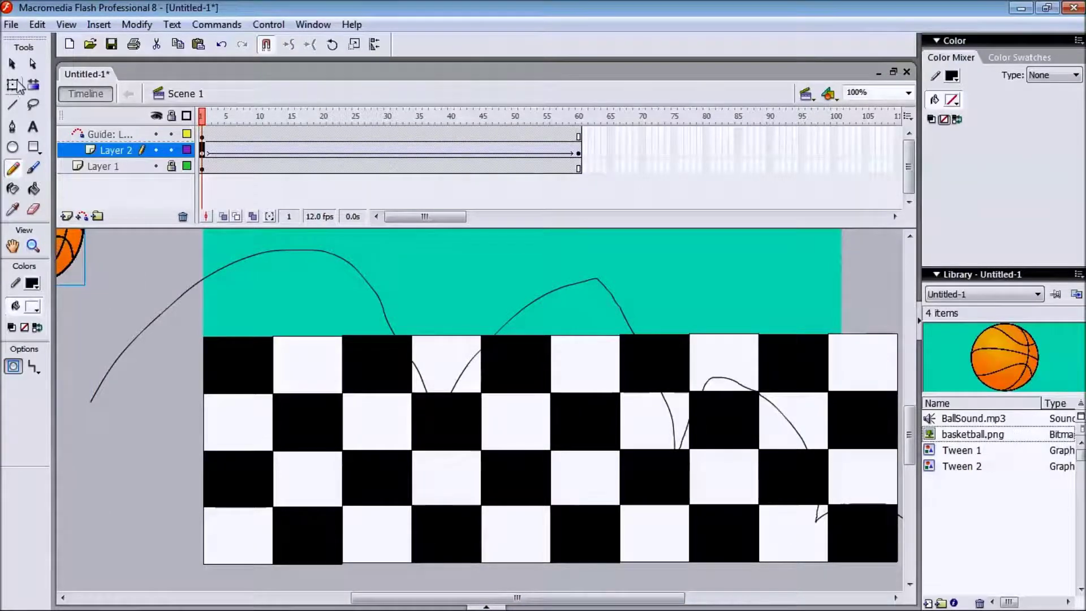
click(12, 64)
mouse_move(69, 245)
mouse_down()
mouse_move(125, 417)
mouse_move(107, 398)
mouse_up()
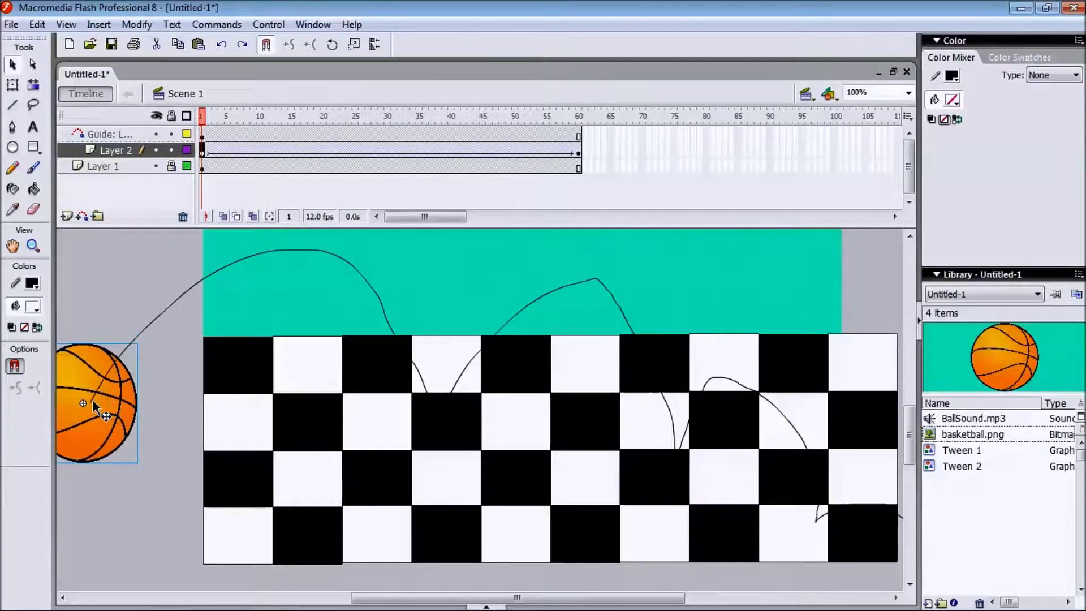
drag(83, 403, 88, 405)
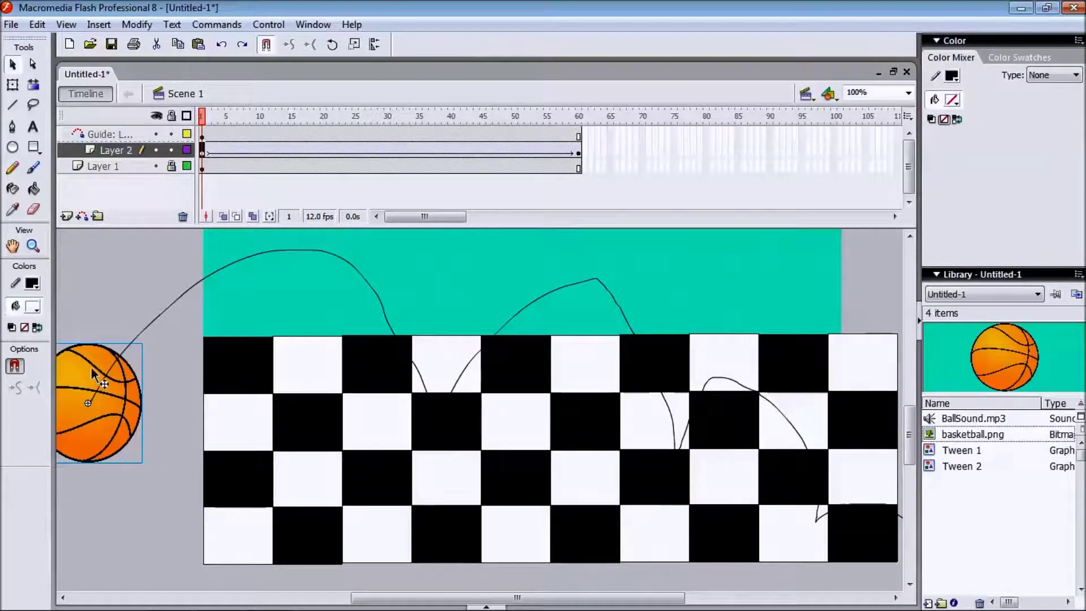
drag(202, 114, 175, 121)
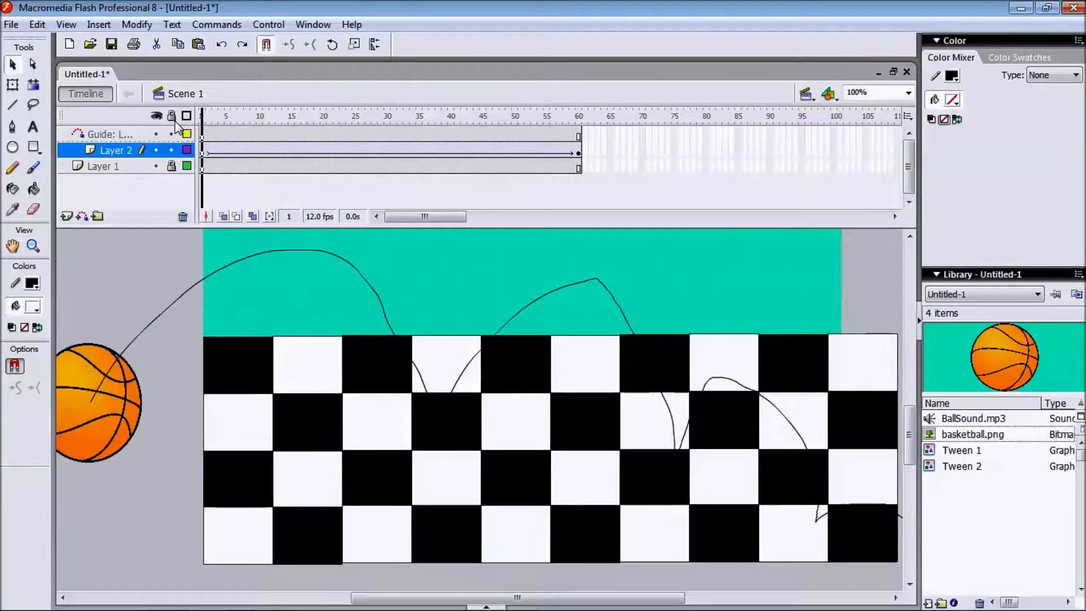
click(109, 412)
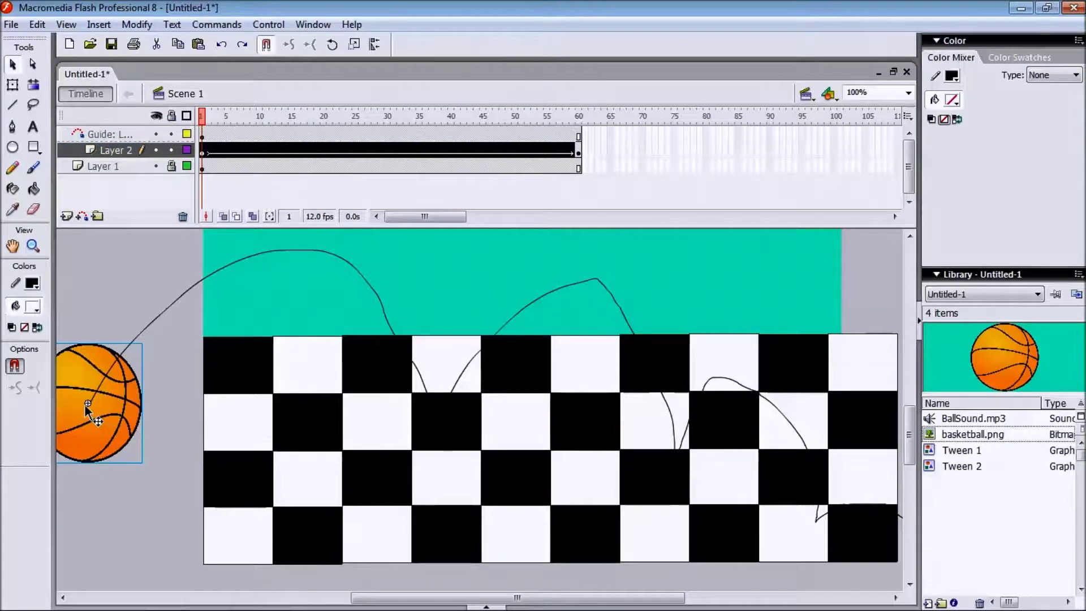
drag(85, 406, 89, 418)
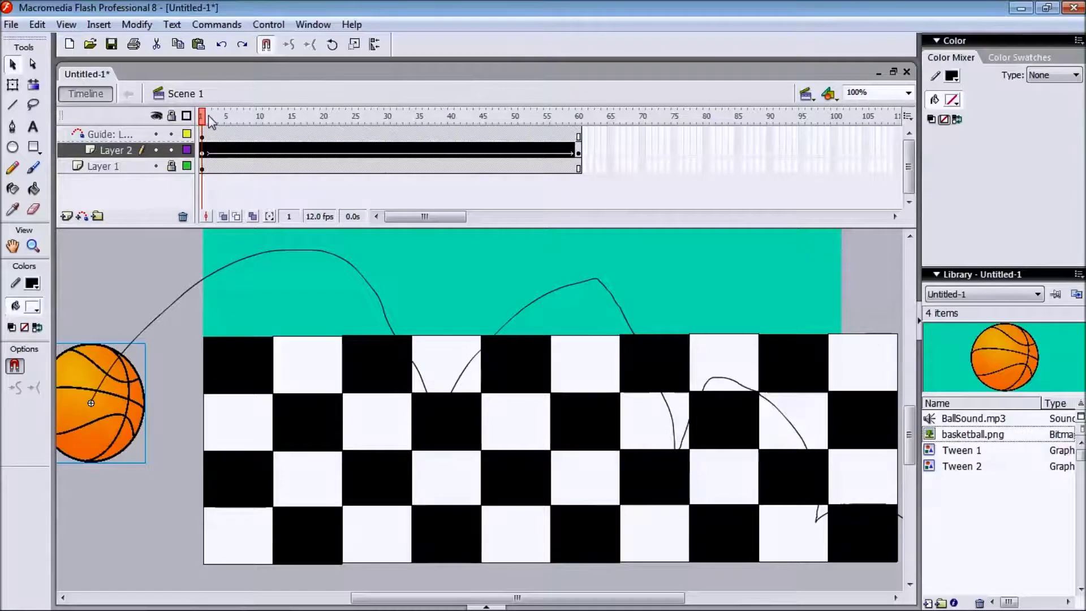
mouse_move(203, 123)
mouse_down()
mouse_move(233, 122)
mouse_move(197, 132)
mouse_up()
mouse_move(94, 422)
mouse_down()
mouse_move(95, 455)
mouse_move(94, 401)
mouse_up()
Try shifting the basketball's centre off the guide path's starting point and snapping it back onto the point.
mouse_move(201, 117)
mouse_down()
mouse_move(243, 117)
mouse_move(202, 135)
mouse_up()
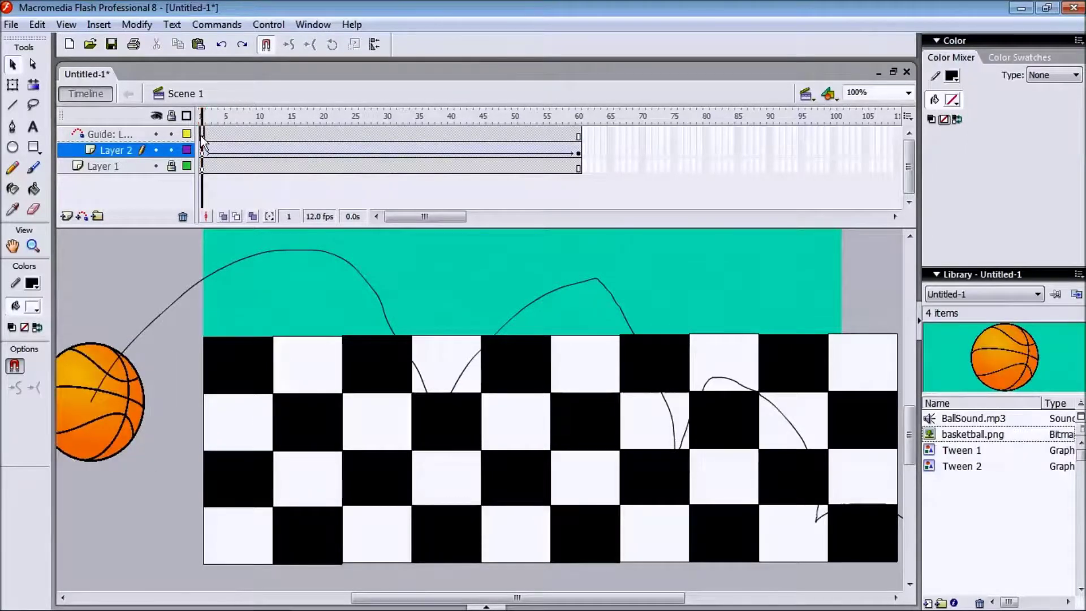
click(202, 135)
click(138, 274)
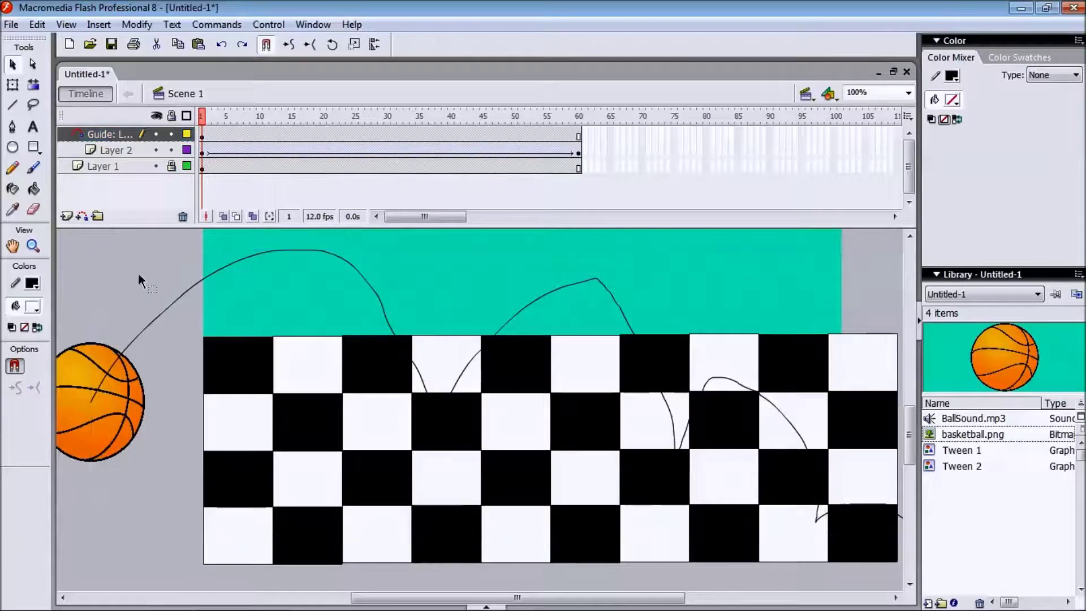
click(202, 153)
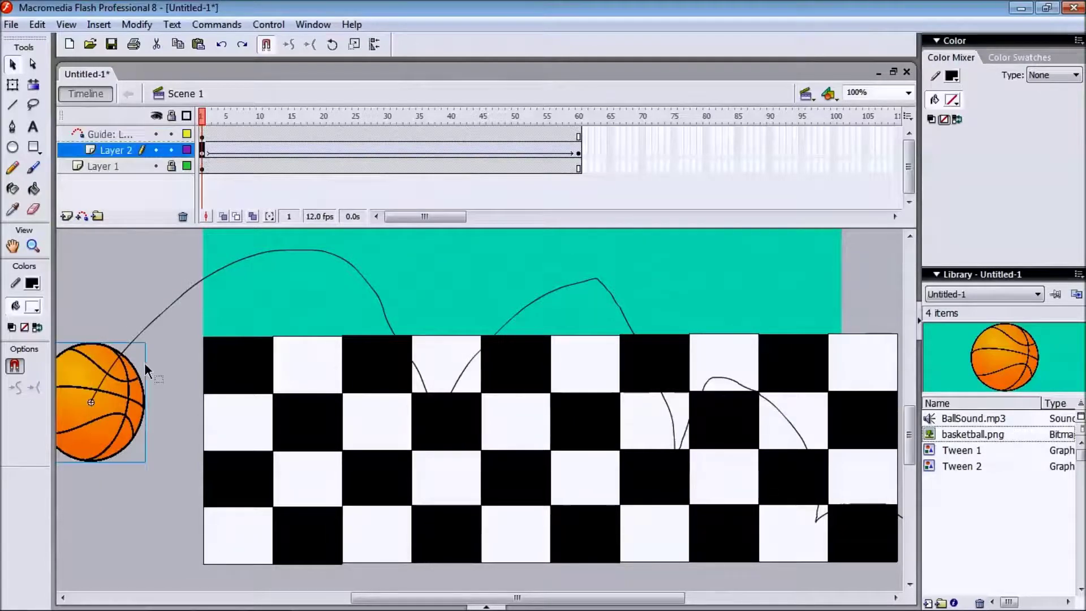
drag(100, 409, 99, 406)
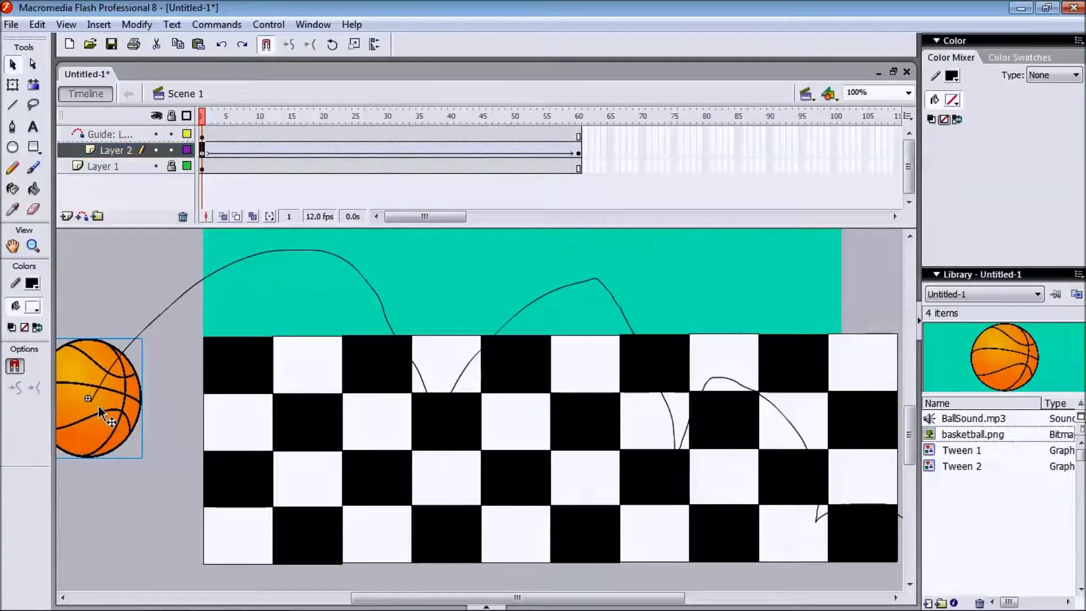
drag(94, 405, 106, 430)
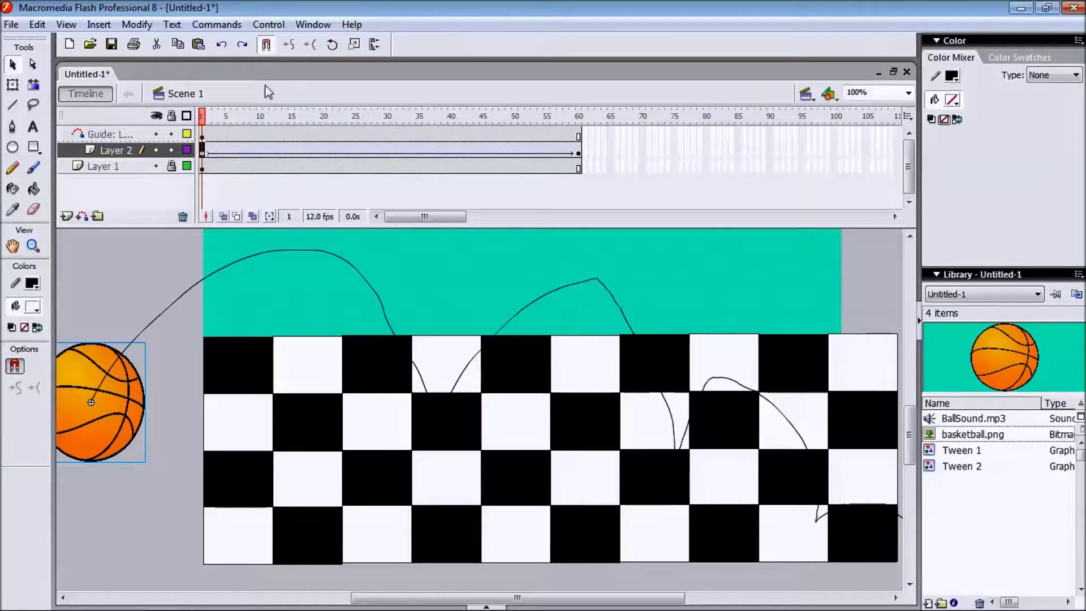
click(203, 118)
mouse_move(204, 119)
mouse_down()
mouse_move(242, 119)
mouse_move(204, 119)
mouse_up()
click(103, 407)
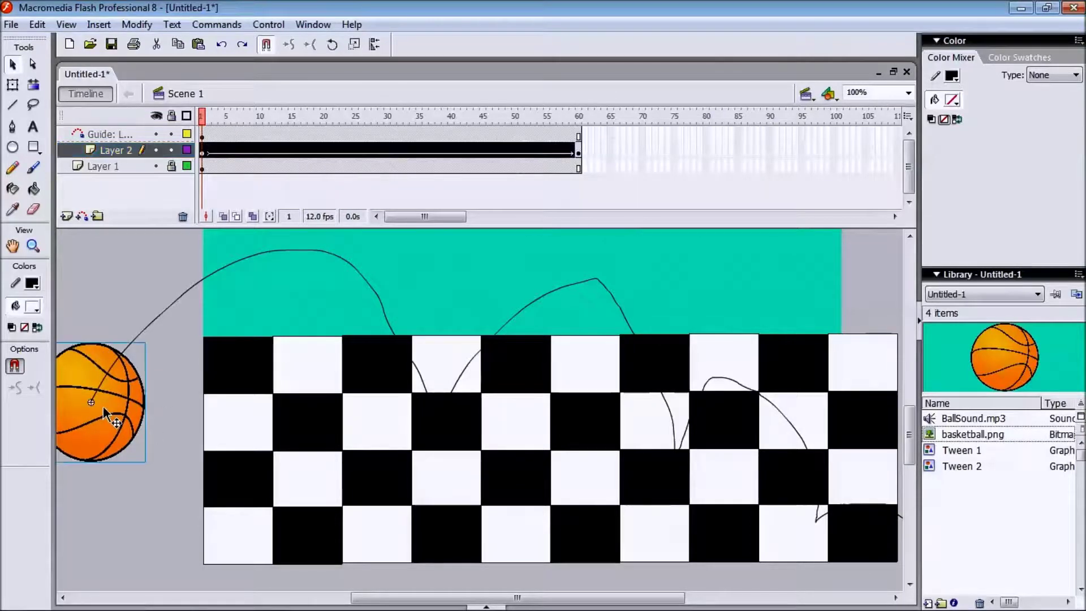
drag(103, 406, 103, 402)
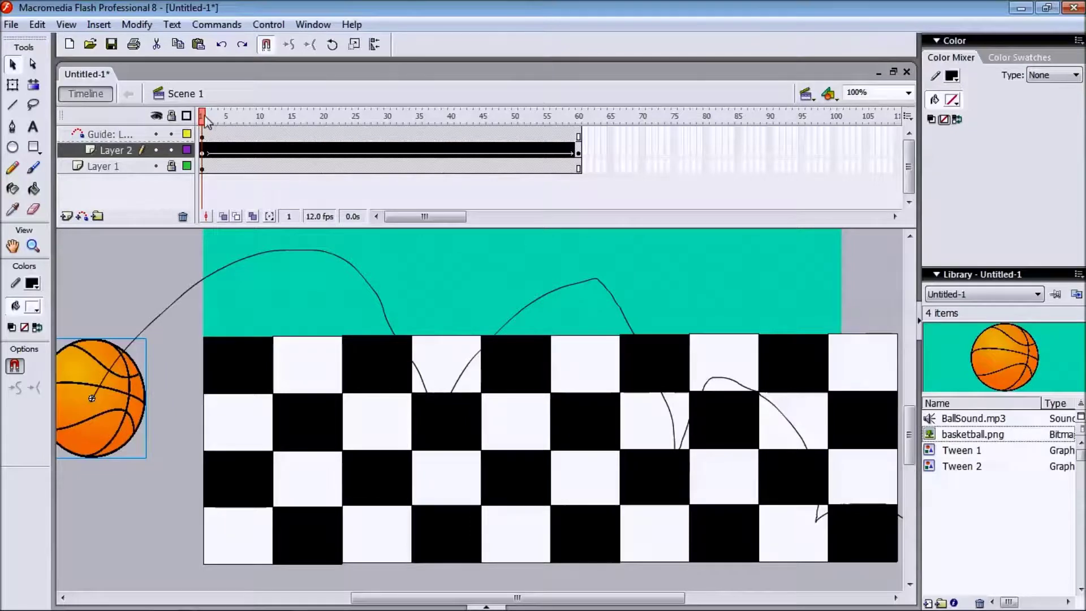
mouse_move(207, 121)
mouse_down()
mouse_move(222, 120)
mouse_move(192, 129)
mouse_up()
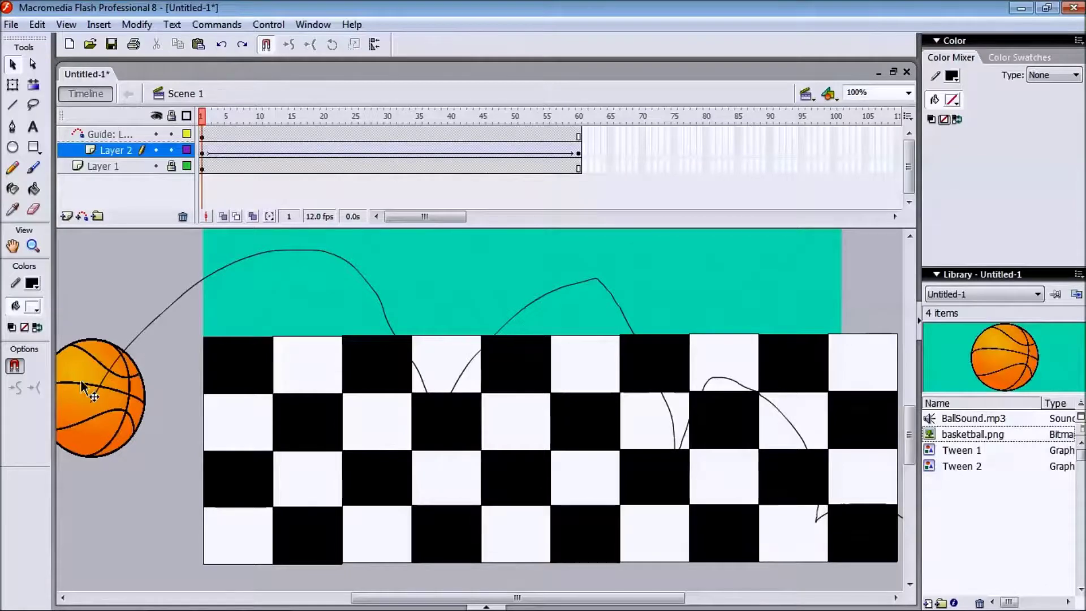
mouse_move(101, 414)
mouse_down()
mouse_move(103, 429)
mouse_move(98, 392)
mouse_move(95, 404)
mouse_up()
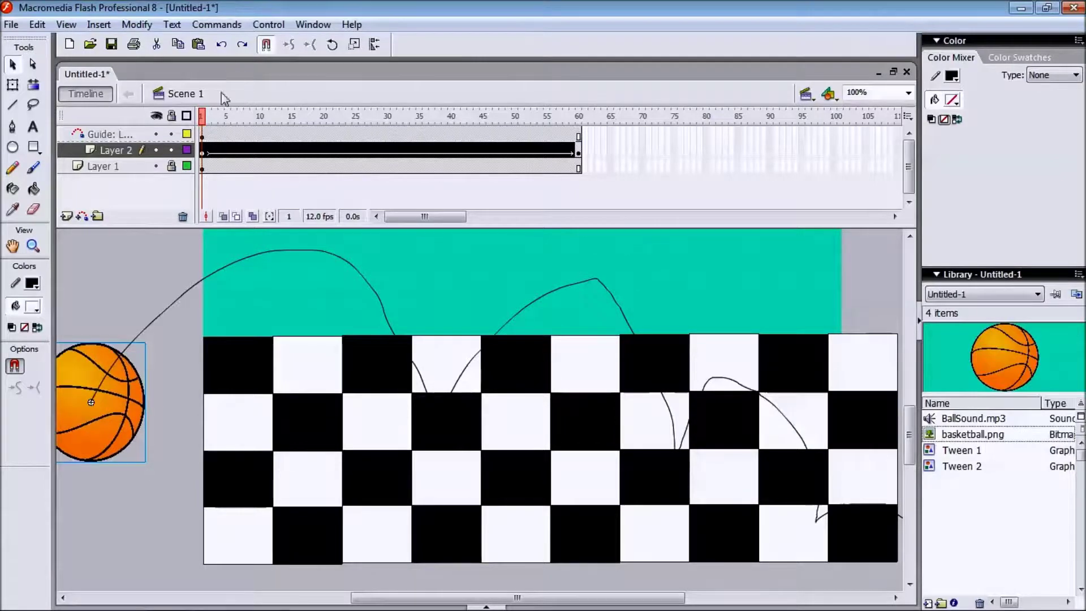
At frame 60 of Layer 2, move the basketball so its centre snaps onto the right end of the guide path.
drag(202, 121, 581, 183)
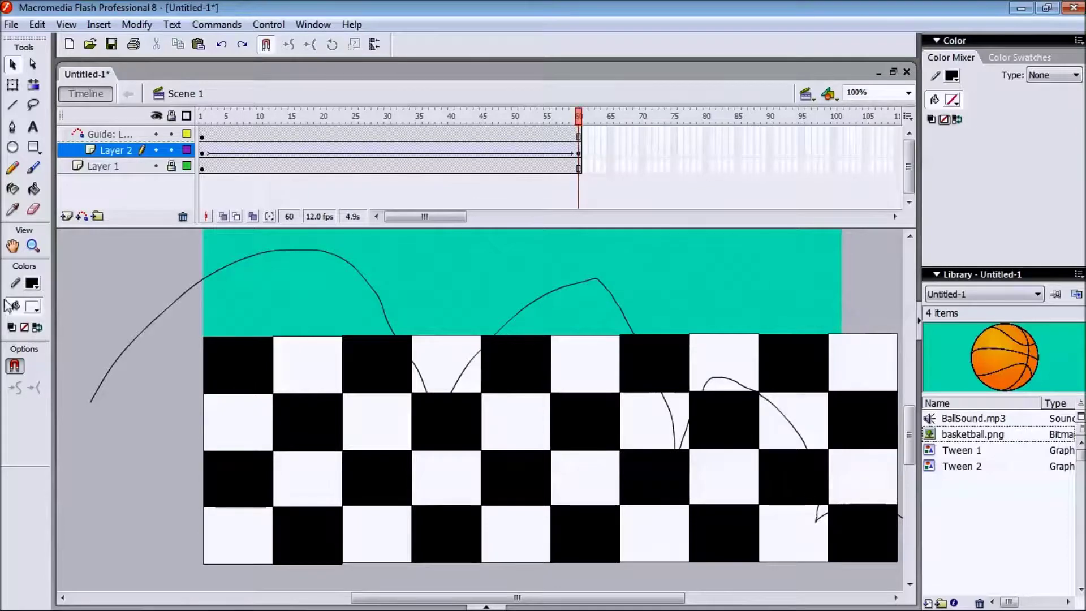
drag(583, 598, 689, 604)
click(738, 495)
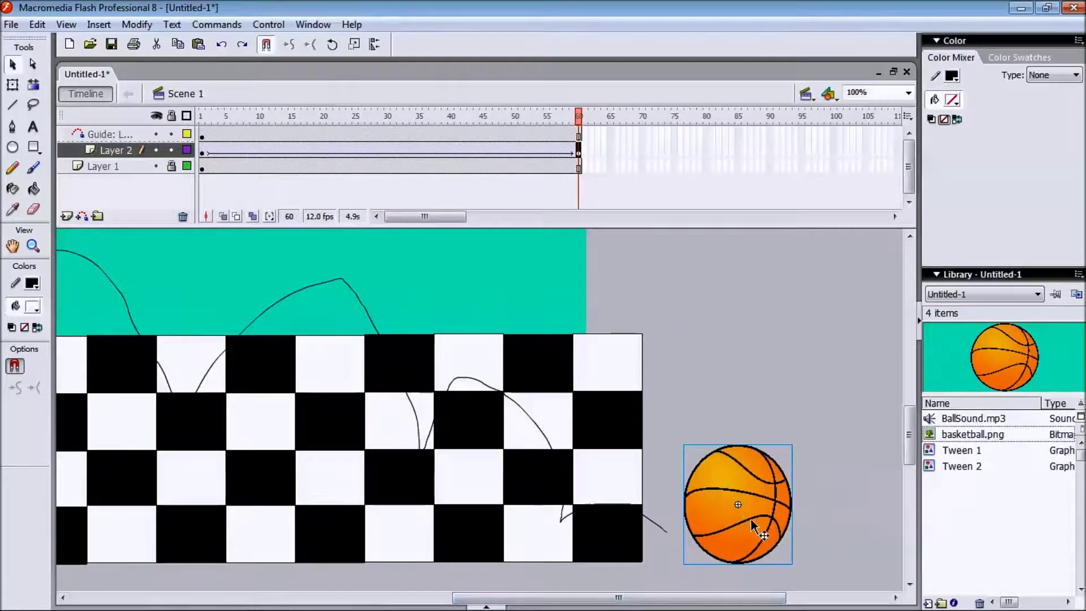
drag(742, 505, 667, 547)
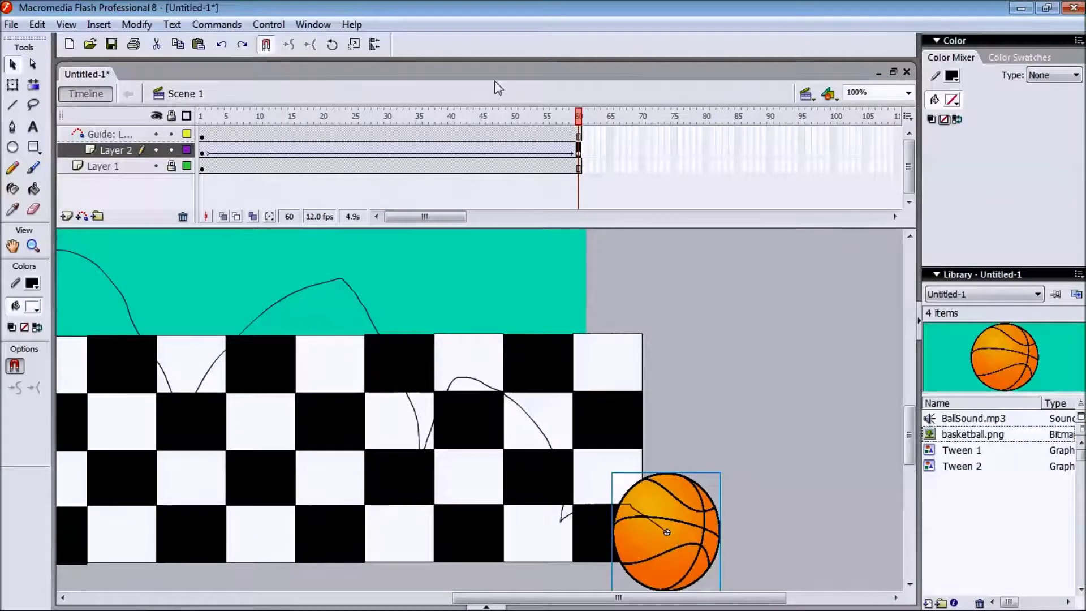
Return to frame 1, test the movie to watch the basketball follow the guide path, and close the preview.
drag(578, 116, 203, 113)
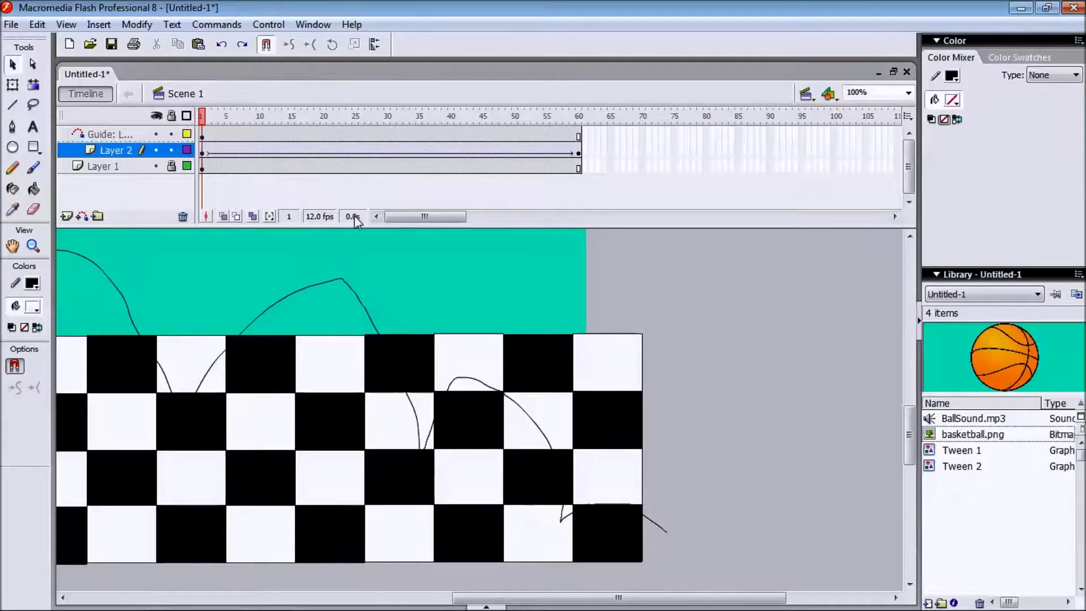
click(263, 25)
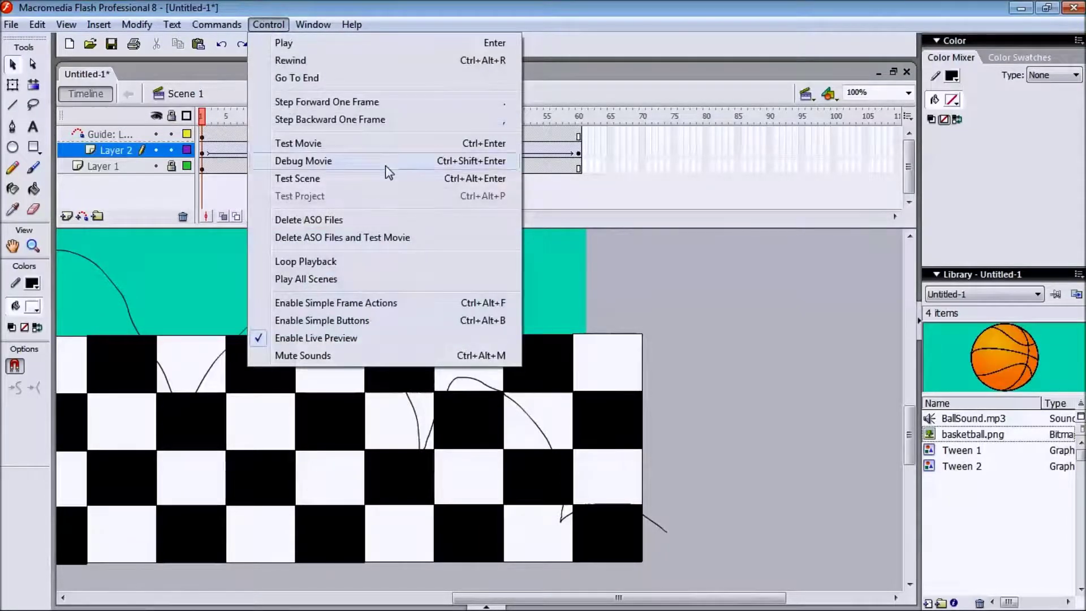
click(373, 141)
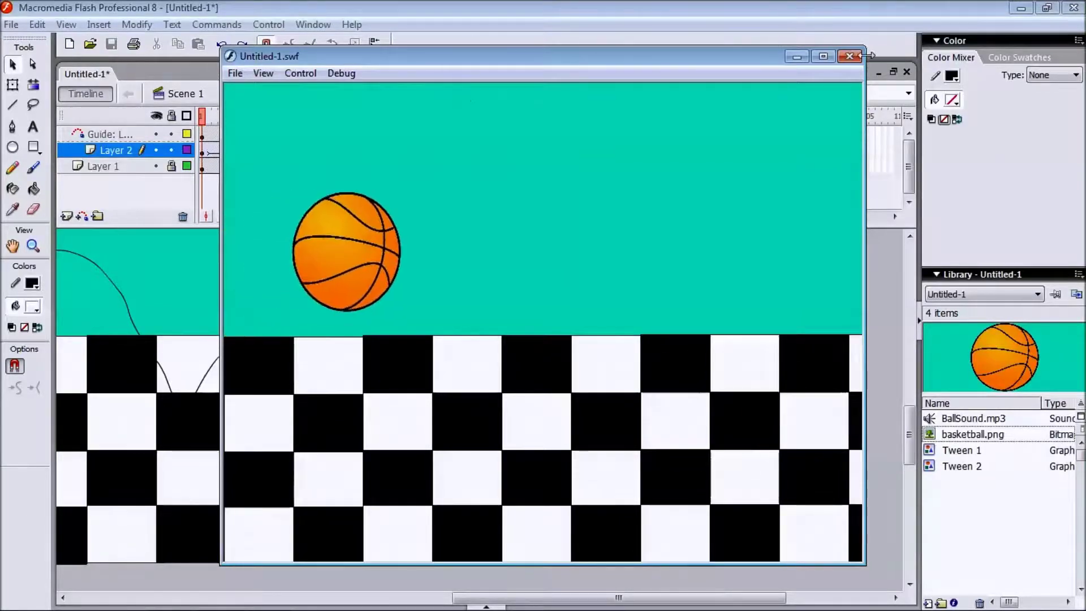
click(849, 56)
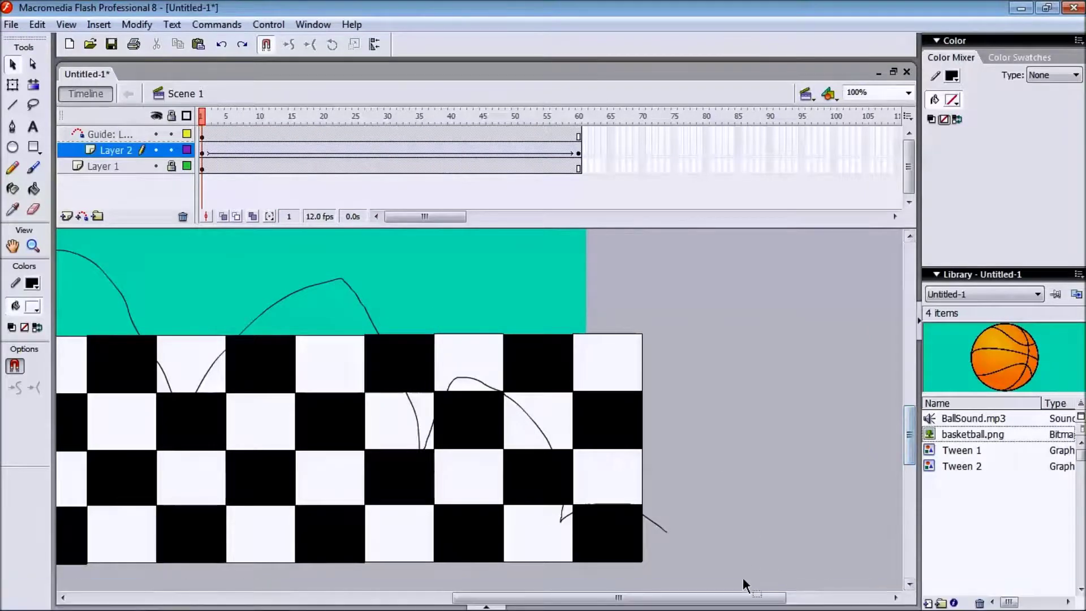
Find the first bounce at frame 21 and insert a new layer above the guide layer.
drag(728, 598, 606, 598)
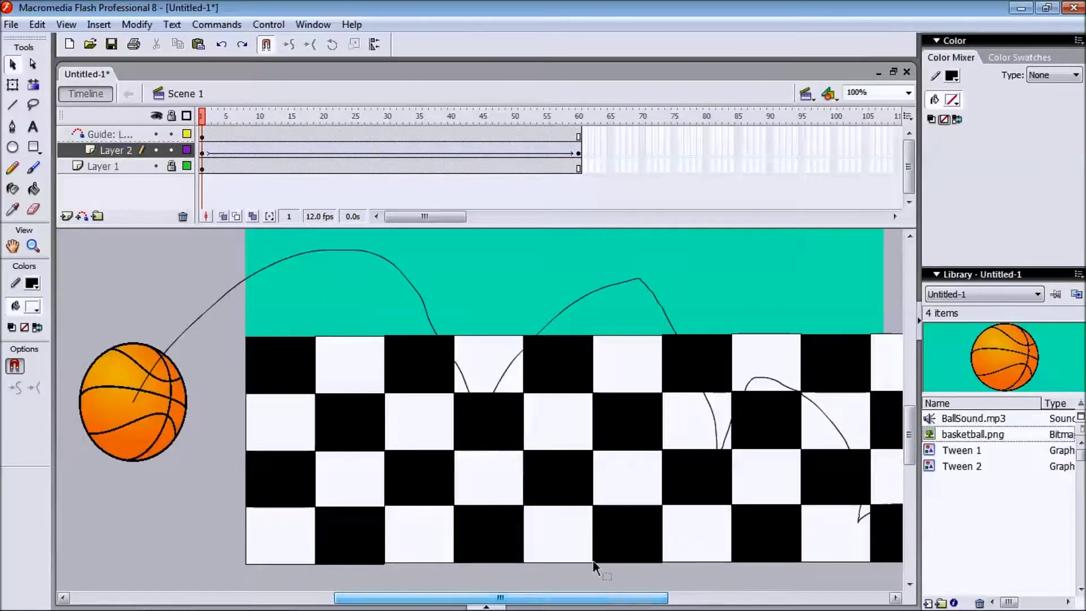
drag(204, 115, 333, 167)
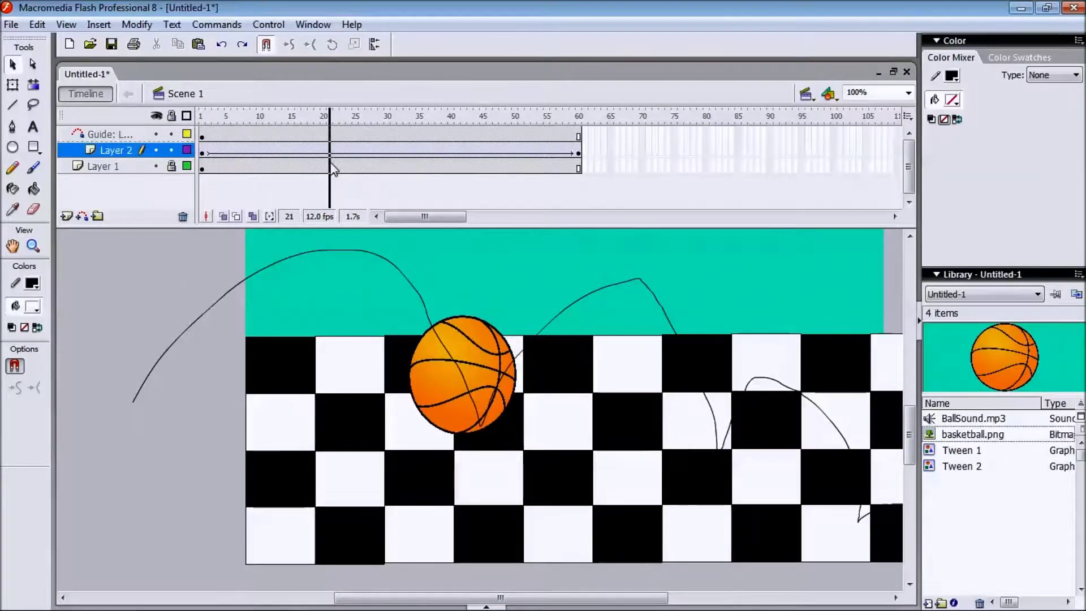
click(332, 134)
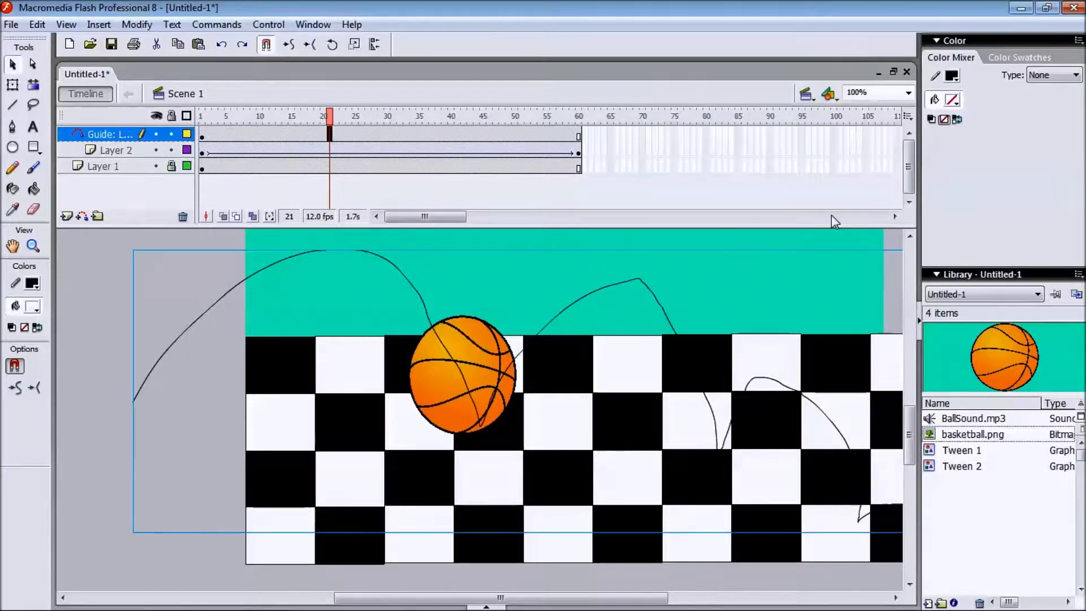
drag(914, 430, 909, 389)
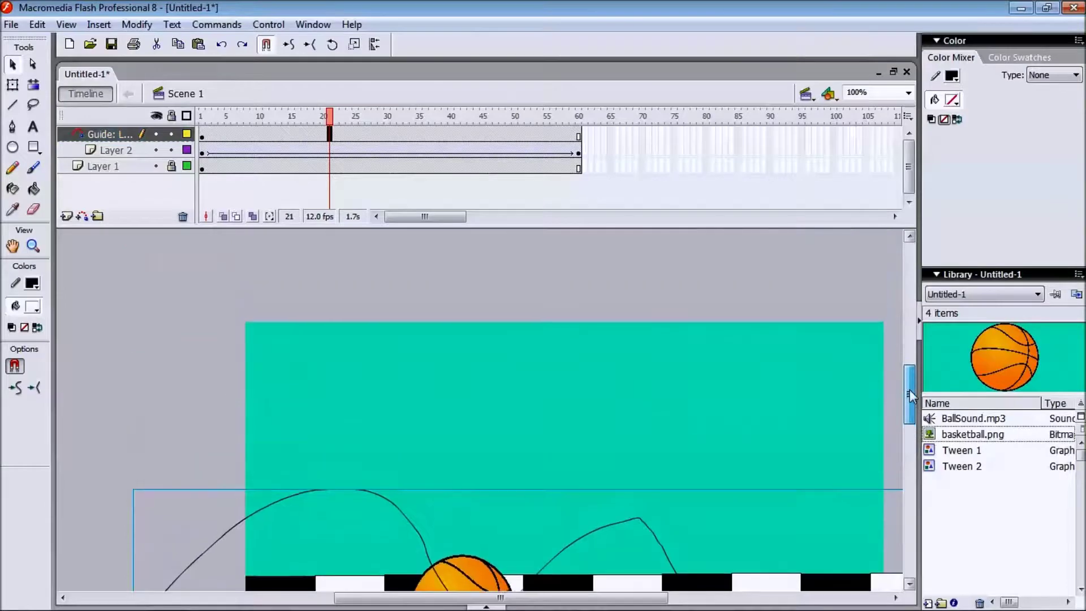
click(67, 218)
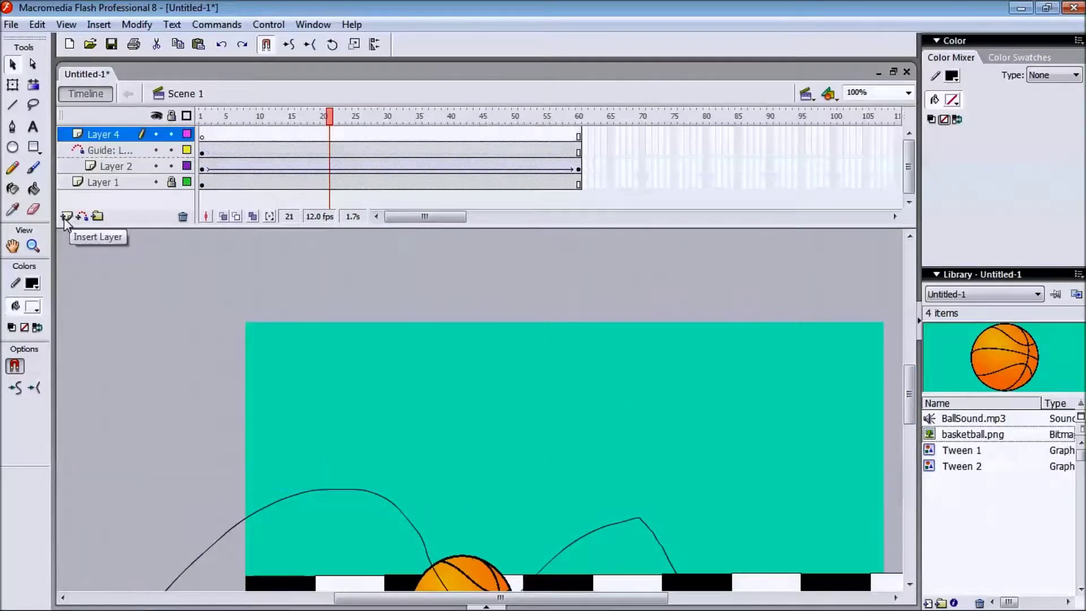
Try to add BallSound.mp3 to Layer 4 at frame 21 without inserting a keyframe there.
click(329, 134)
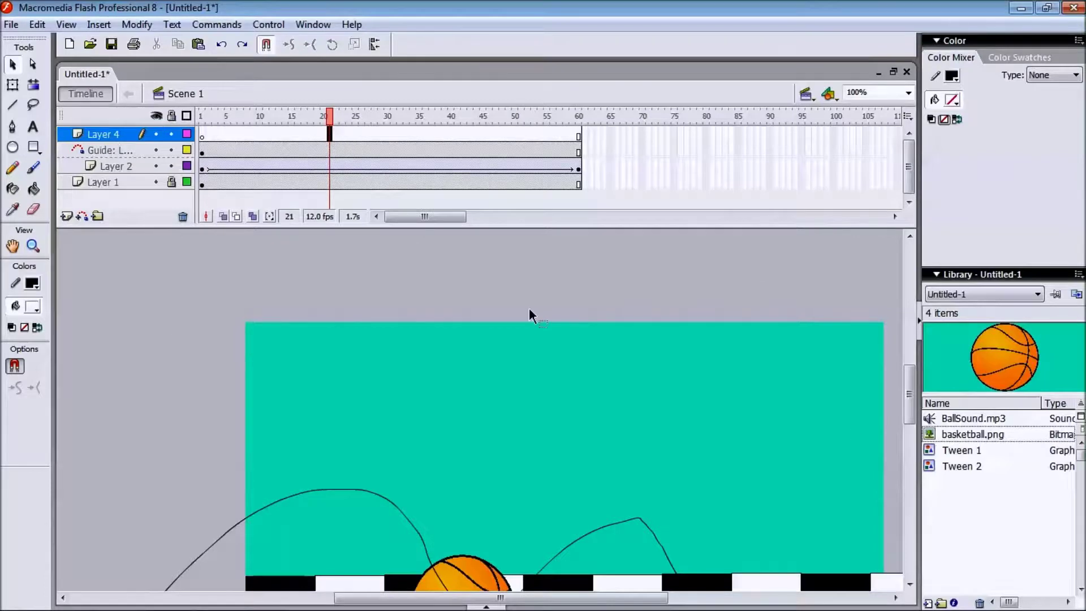
drag(973, 421, 847, 392)
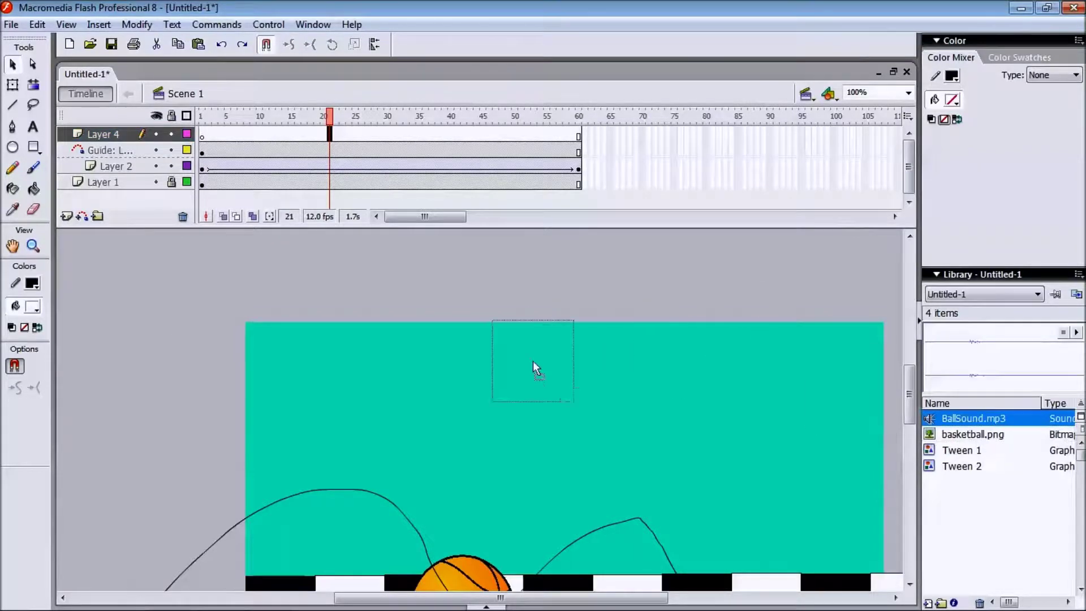
drag(503, 365, 504, 365)
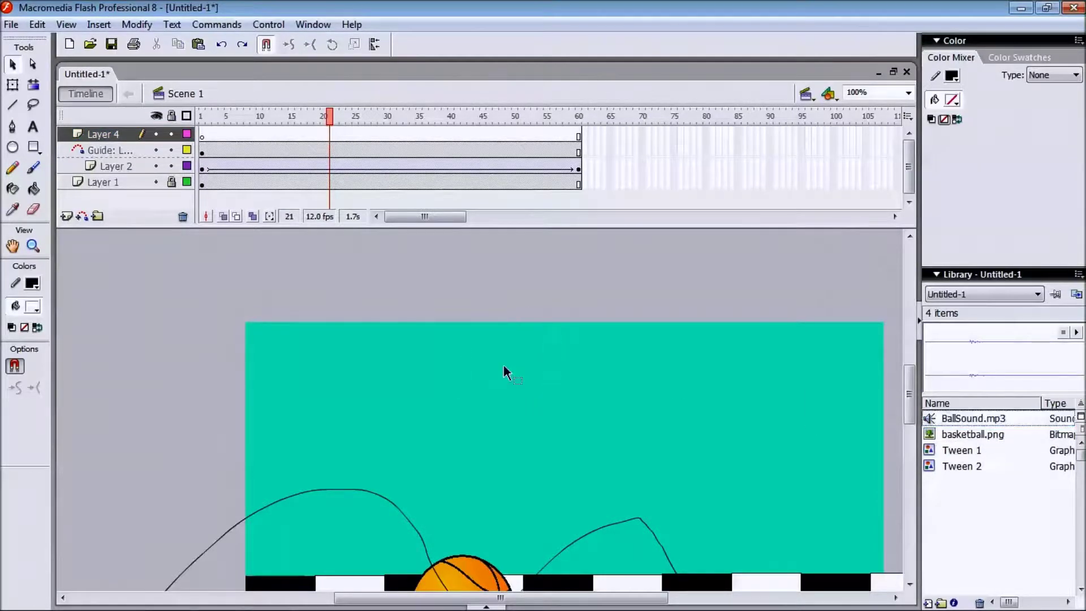
click(328, 137)
right_click(328, 138)
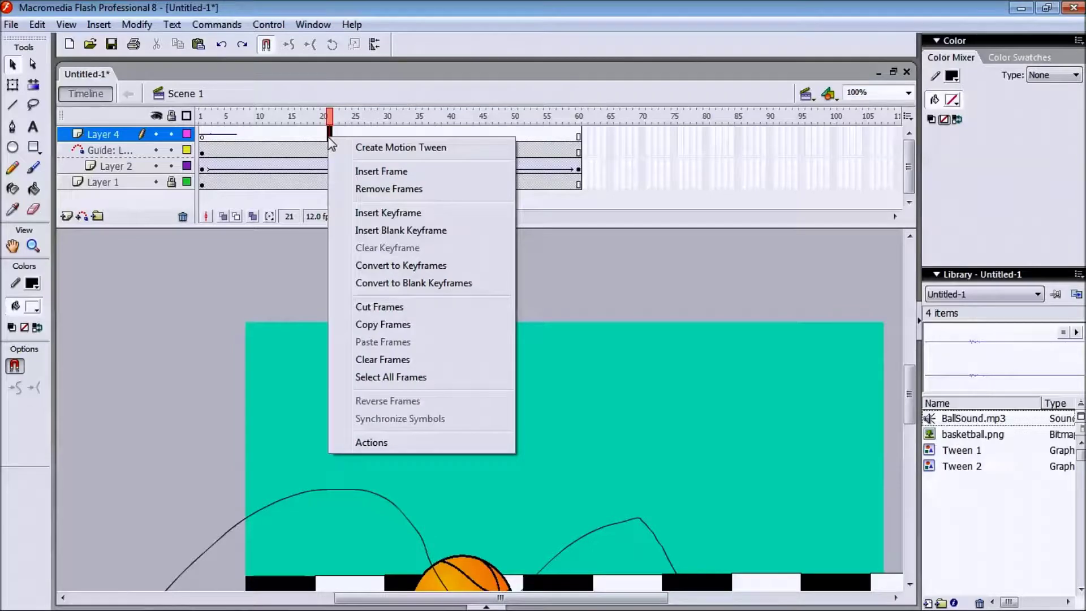
key(Escape)
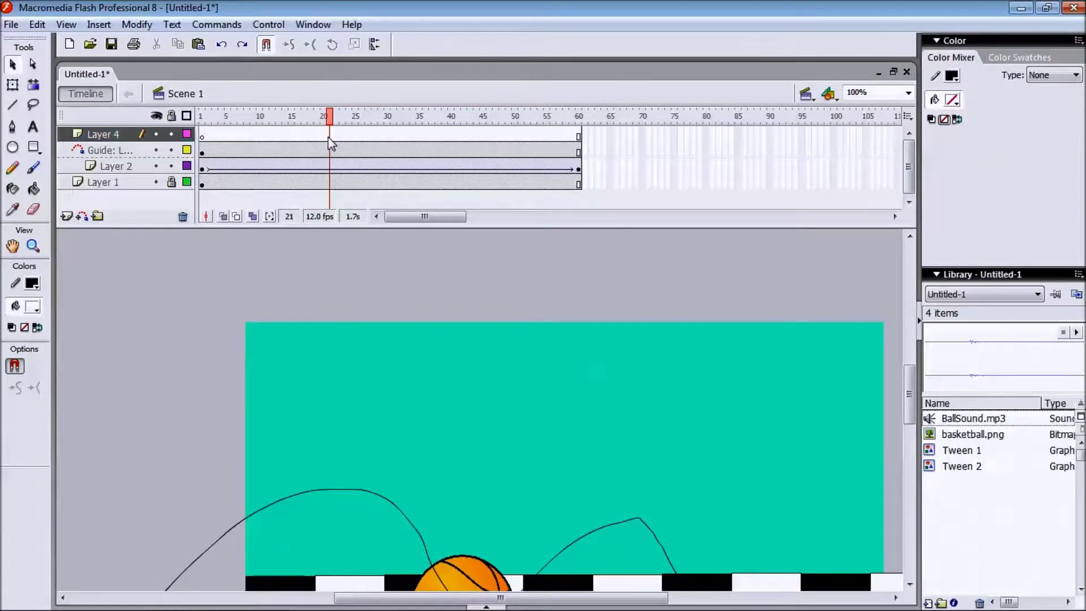
Insert a keyframe at frame 21 of Layer 4 and add BallSound.mp3 to it from the library.
click(328, 138)
right_click(328, 138)
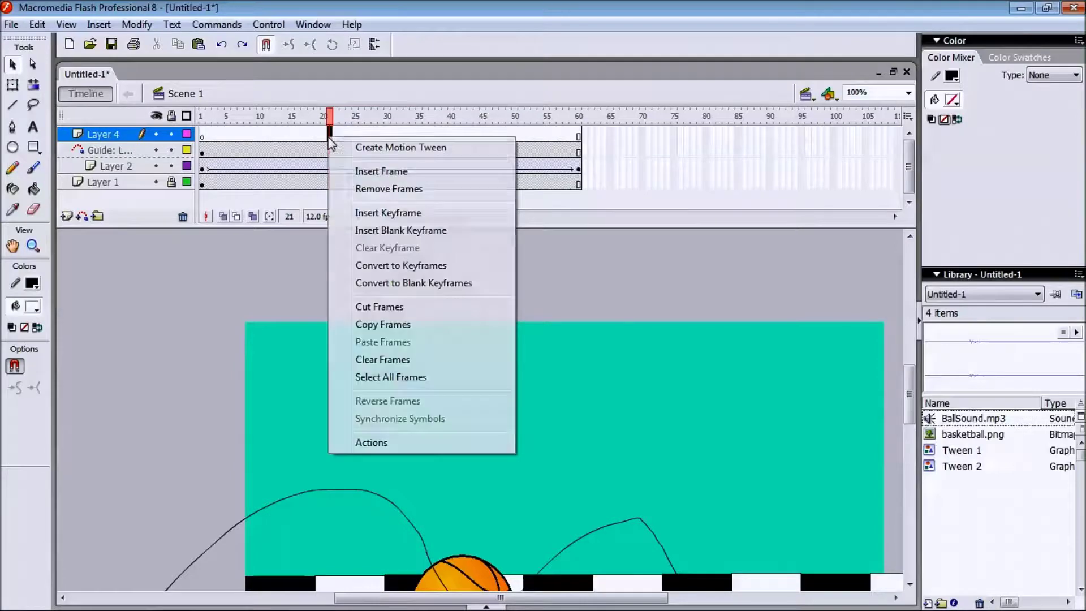
click(401, 213)
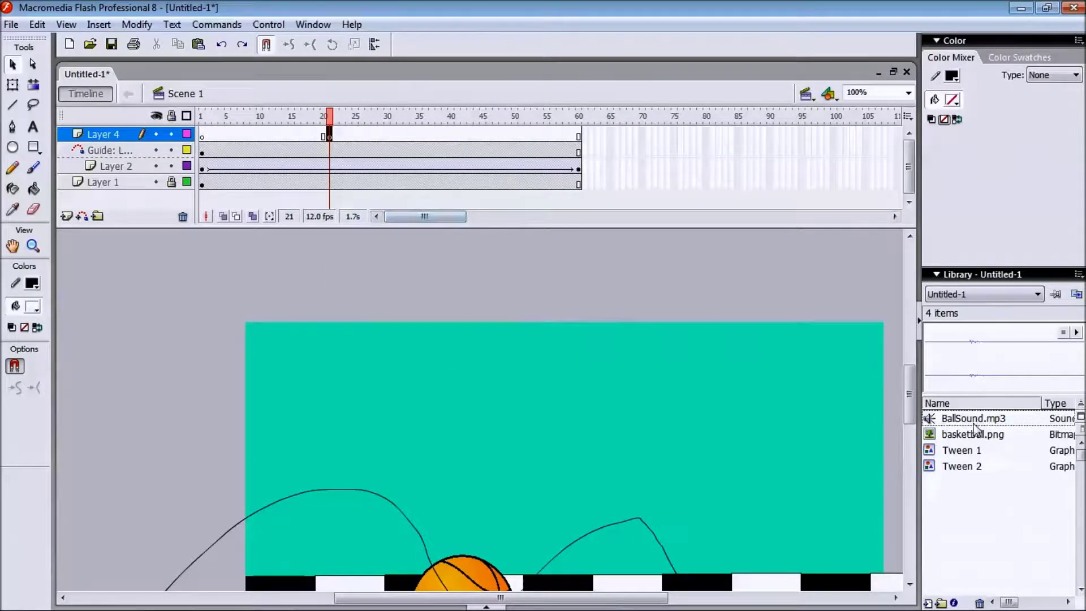
drag(974, 425, 824, 409)
drag(469, 399, 467, 399)
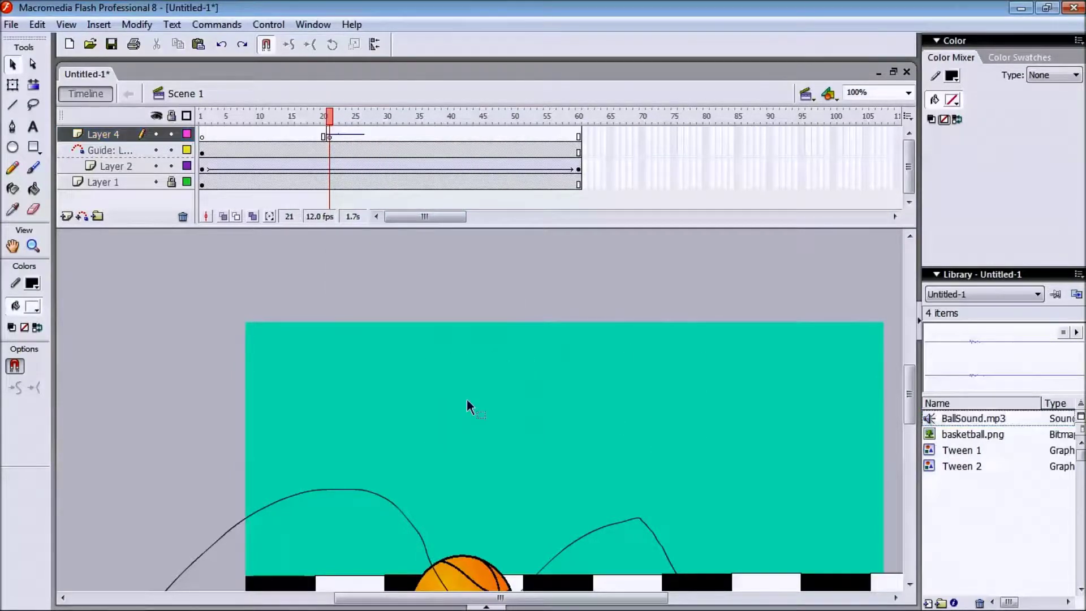
Insert a blank keyframe at frame 40 of Layer 4, where the ball bounces again, and add BallSound.mp3 to it.
drag(329, 117, 393, 117)
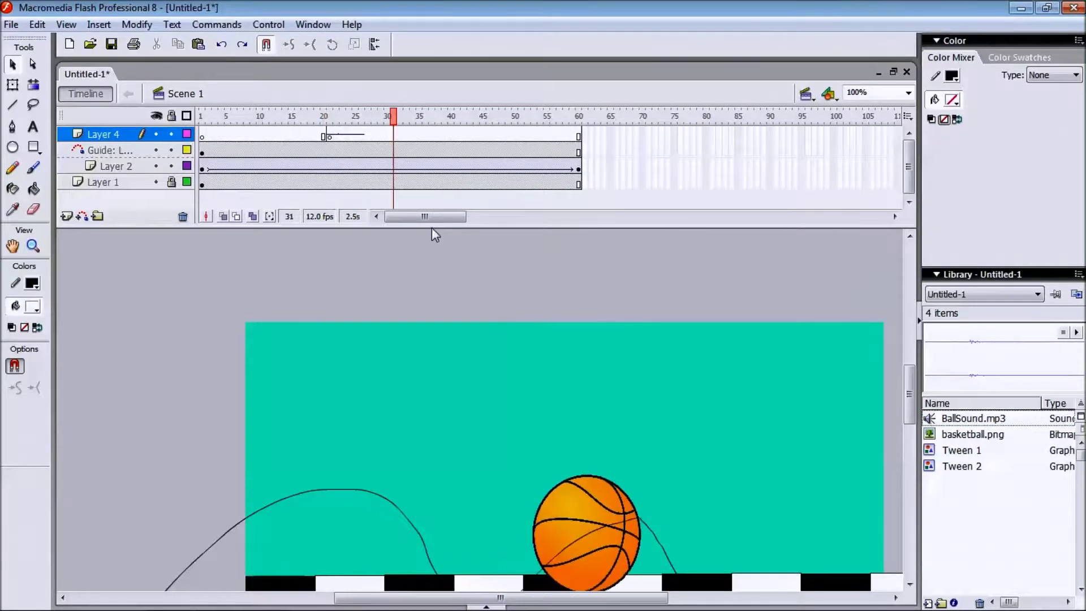
drag(910, 409, 915, 429)
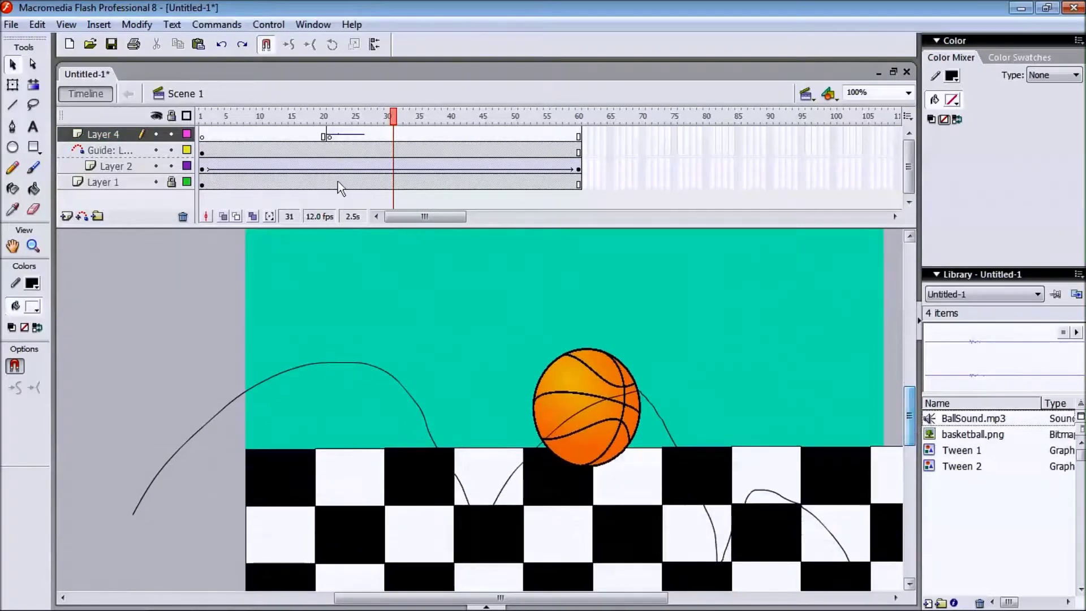
drag(402, 116, 455, 133)
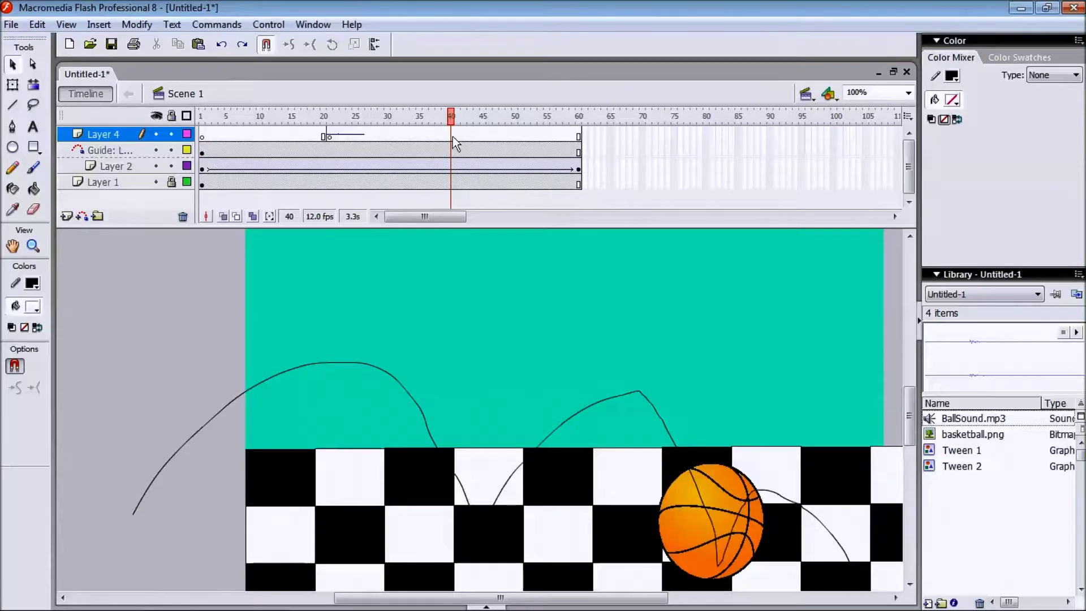
right_click(449, 136)
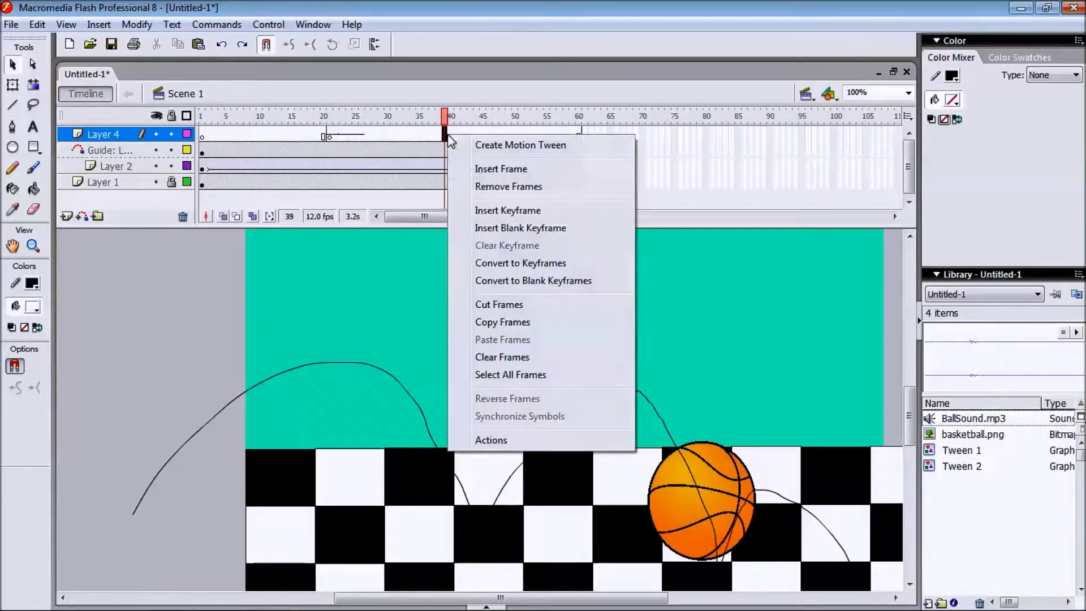
click(452, 135)
right_click(452, 134)
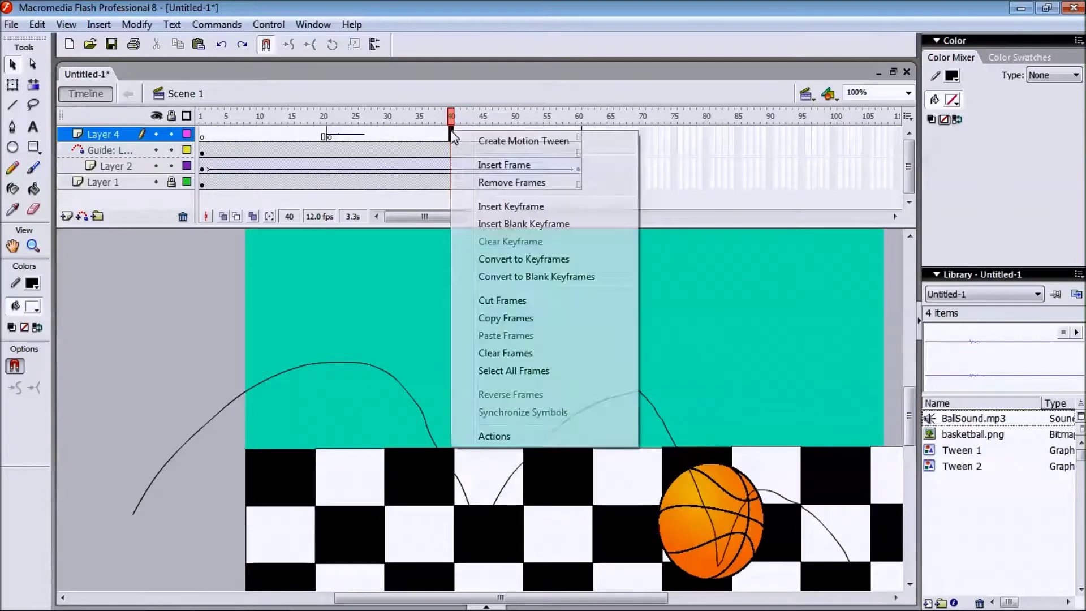
click(529, 222)
click(978, 424)
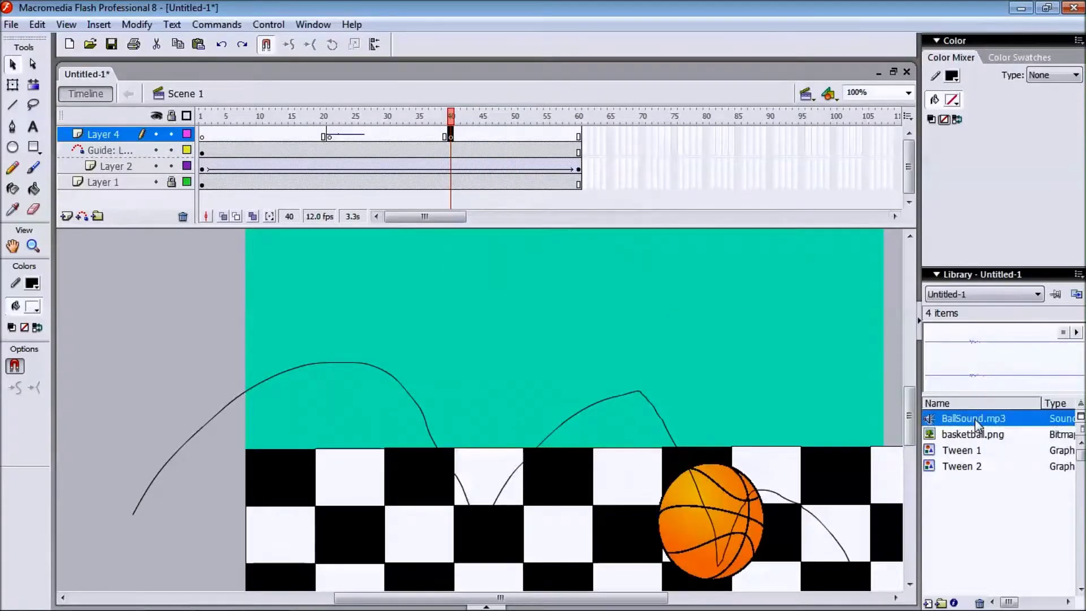
drag(627, 346, 620, 344)
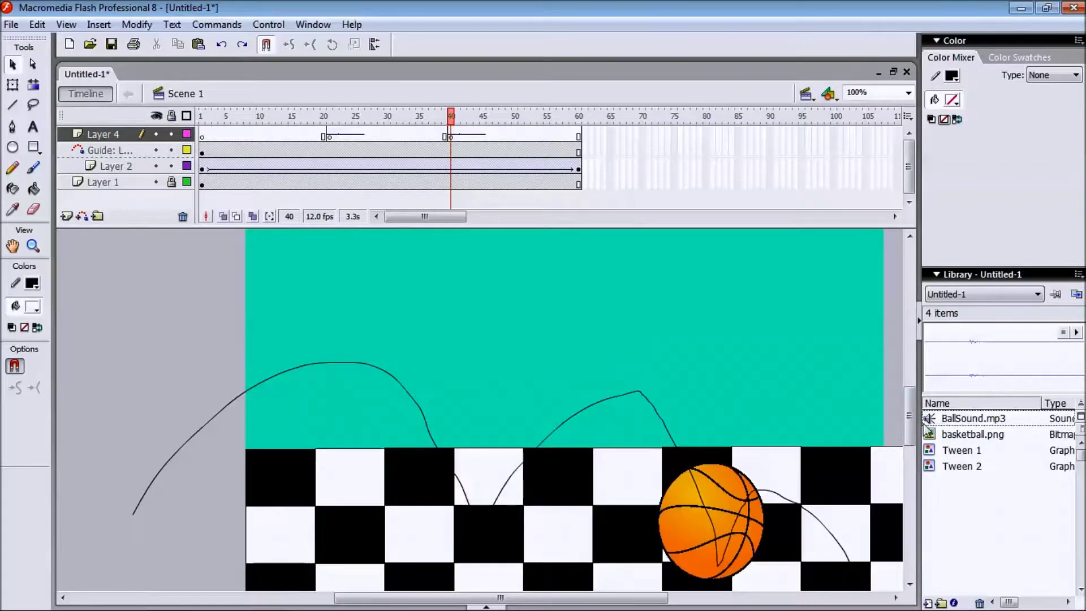
Insert a keyframe at frame 53 of Layer 4, at the third bounce, and add BallSound.mp3 to it.
drag(908, 437, 909, 456)
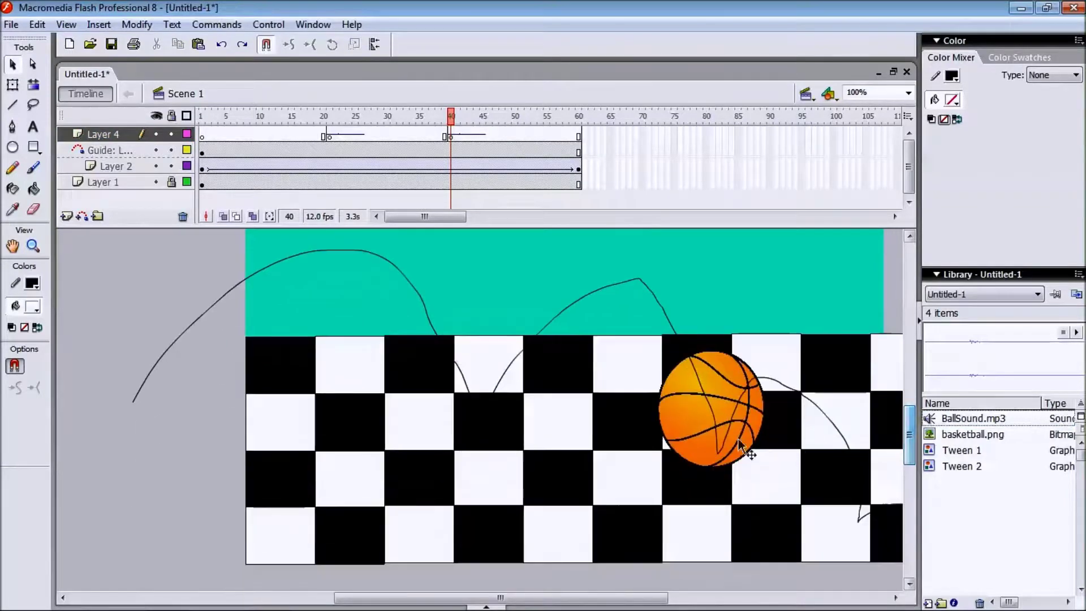
drag(458, 120, 533, 141)
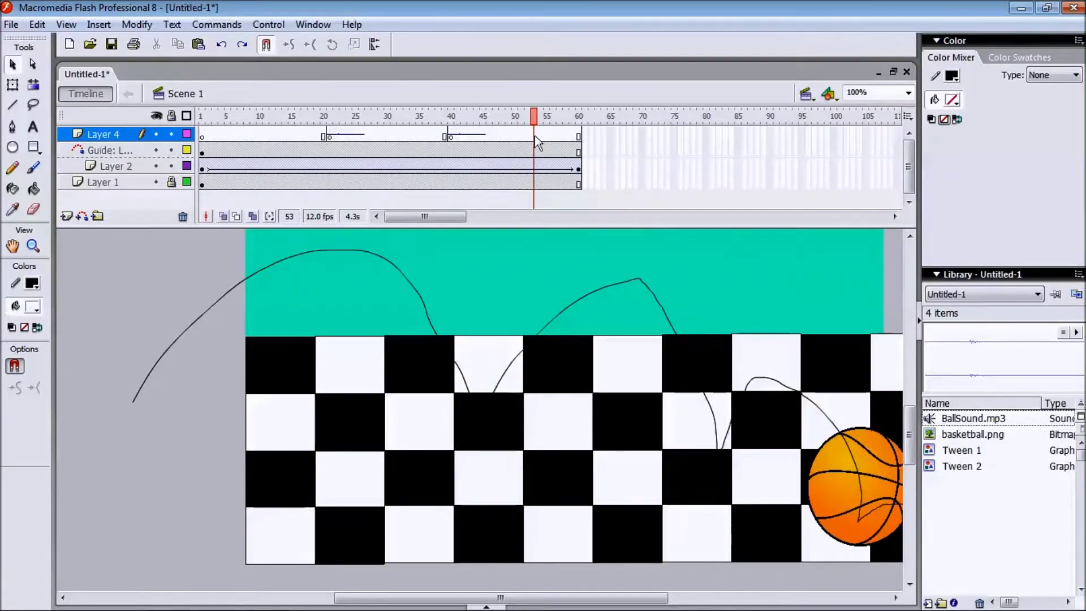
right_click(535, 137)
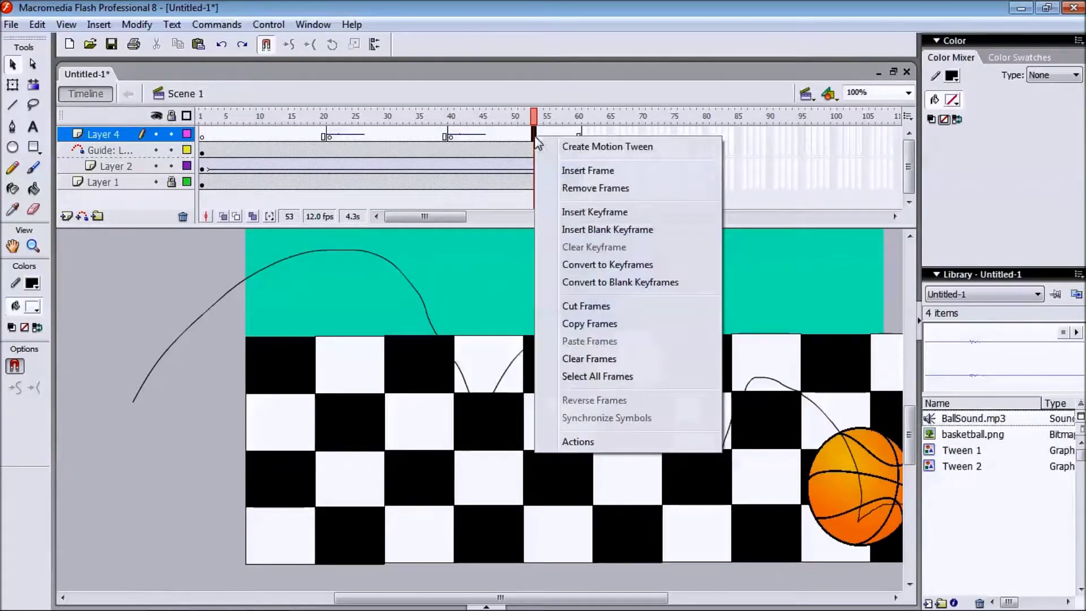
click(599, 212)
click(959, 420)
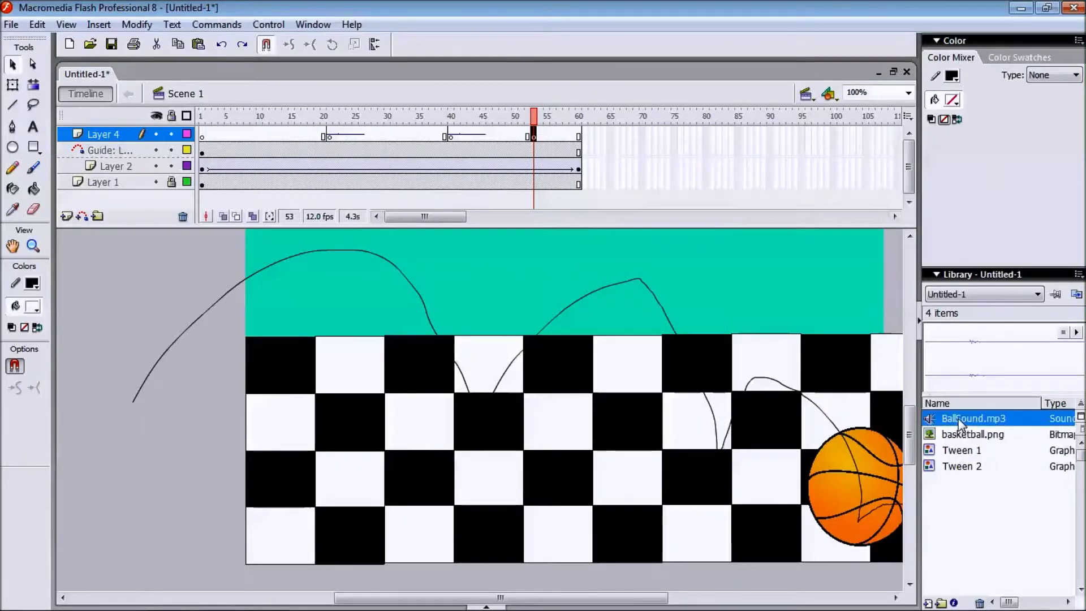
drag(622, 239, 579, 294)
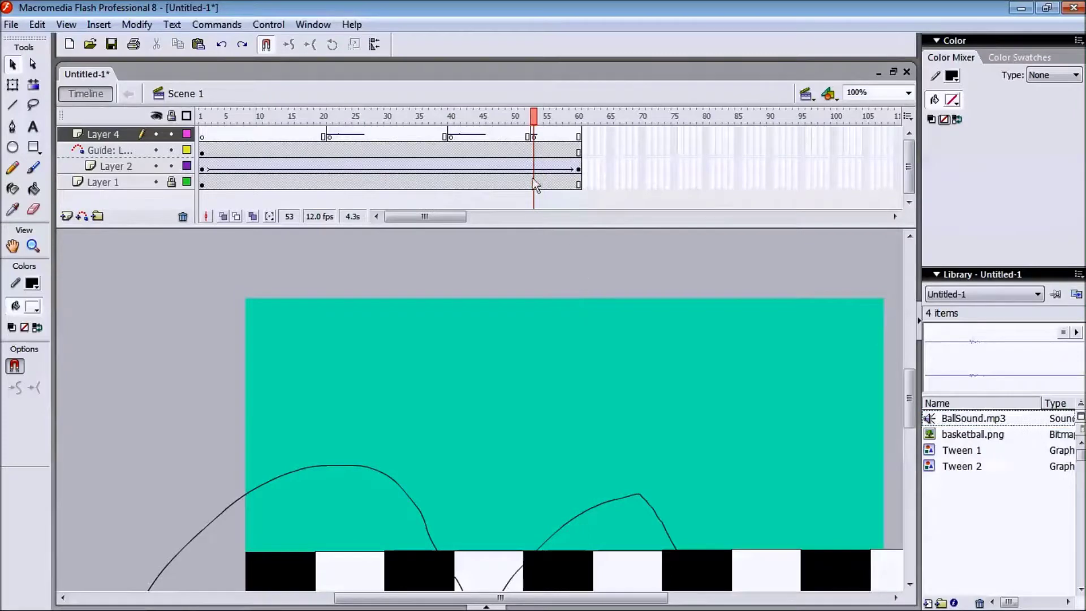
Scrub back through the timeline and test the movie to check the bouncing basketball together with its bounce sounds.
click(558, 138)
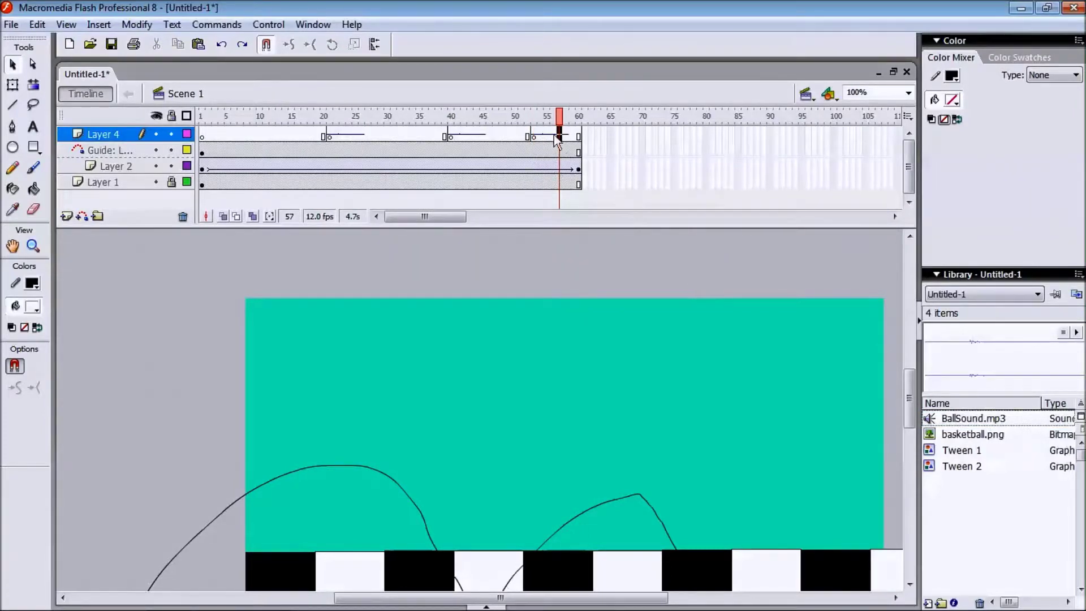
drag(562, 121, 349, 119)
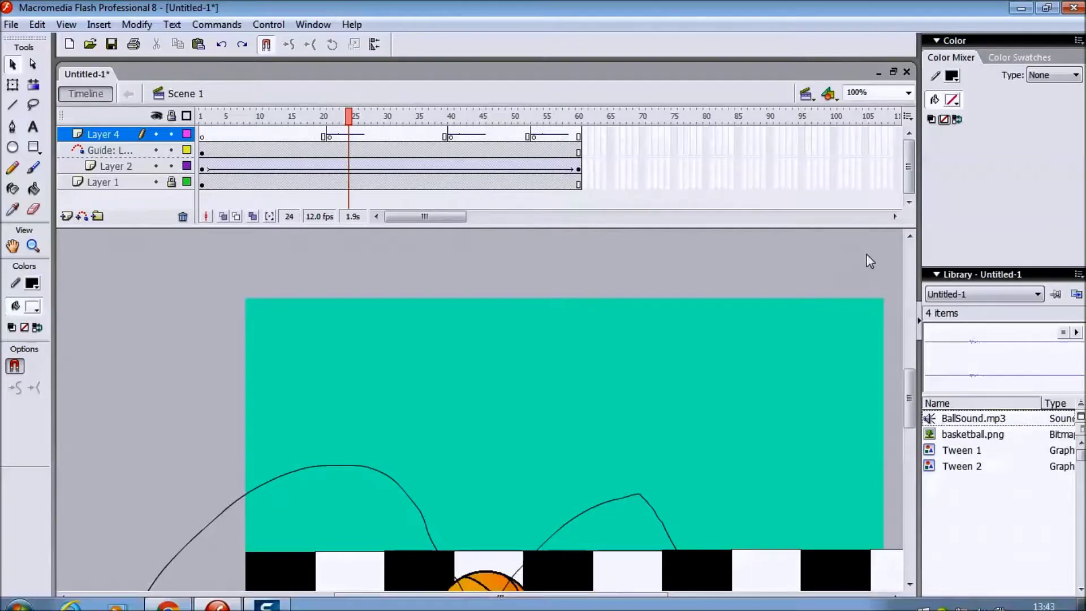
click(268, 24)
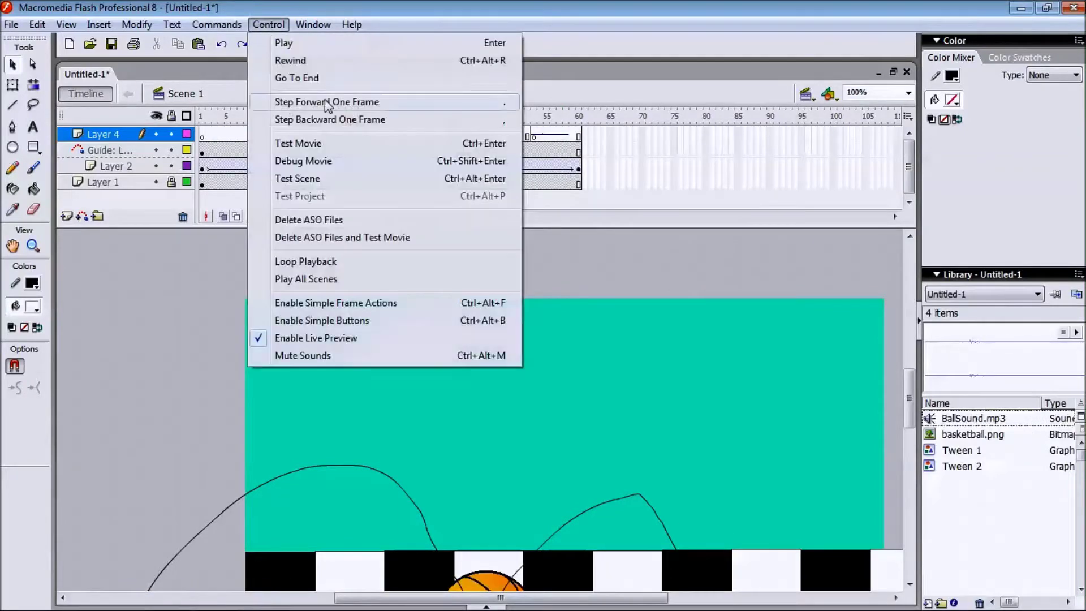
click(336, 144)
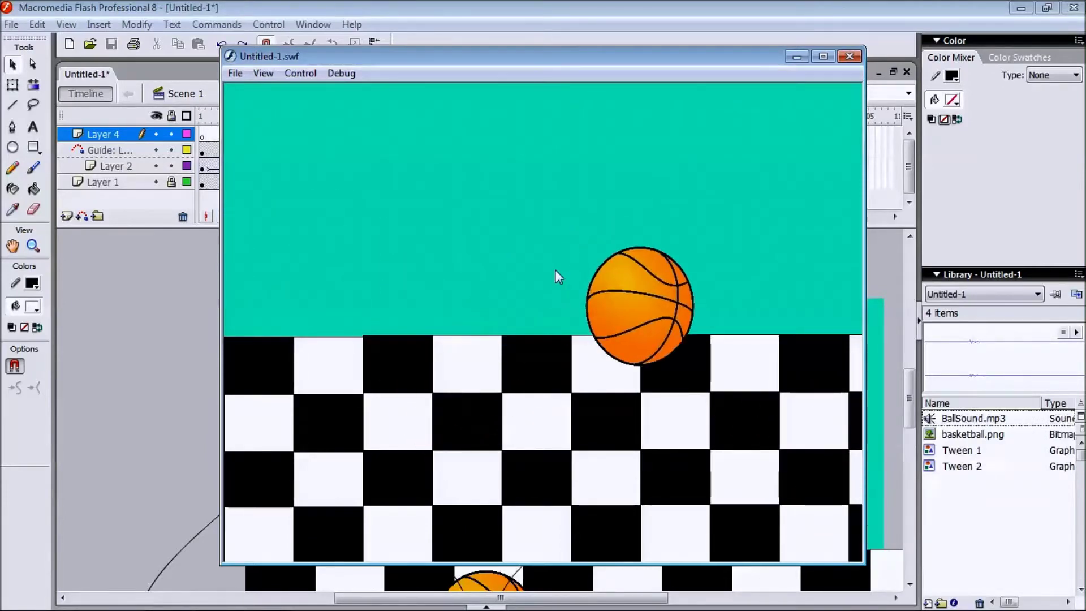
mouse_move(809, 607)
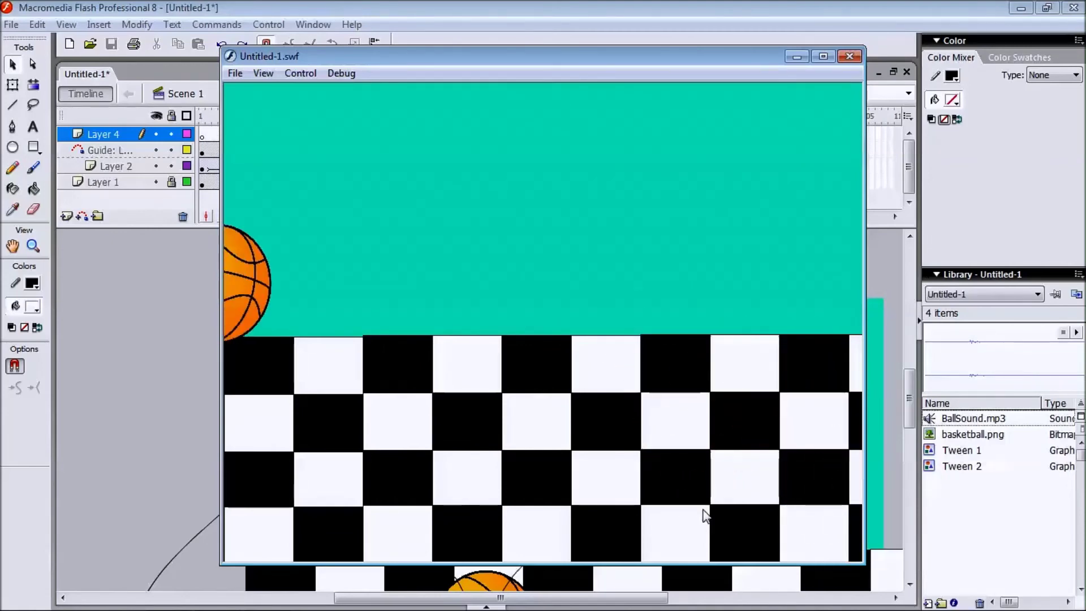
mouse_move(636, 574)
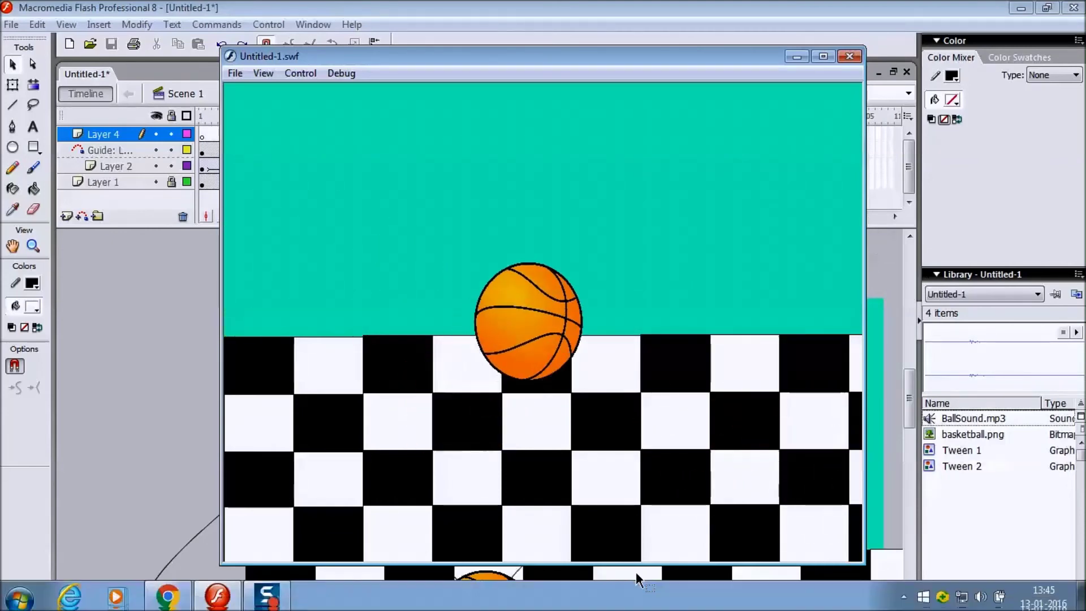